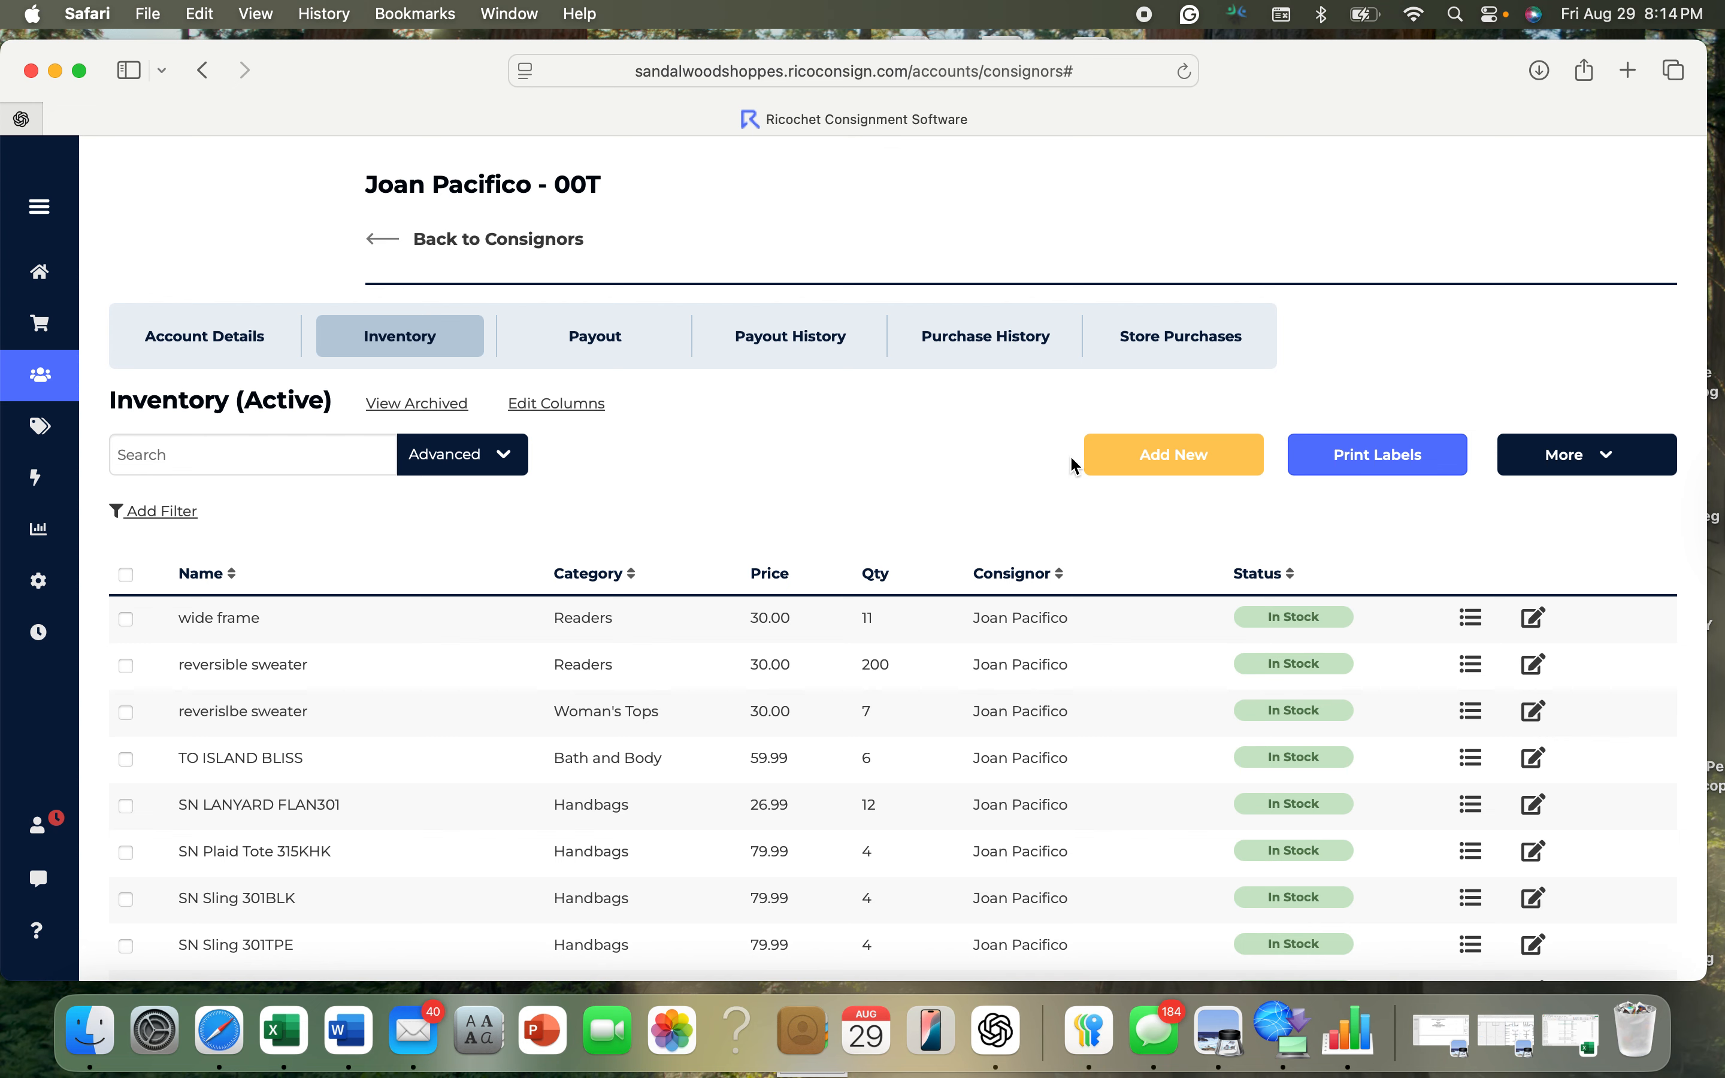
- Start a new consigned item in the consignor's inventory and look over the blank item details and pricing sections
{"action": "left_click", "coordinate": [1189, 454]}
{"action": "scroll", "coordinate": [992, 537], "scroll_direction": "down", "scroll_amount": 3}
{"action": "scroll", "coordinate": [992, 536], "scroll_direction": "up", "scroll_amount": 3}
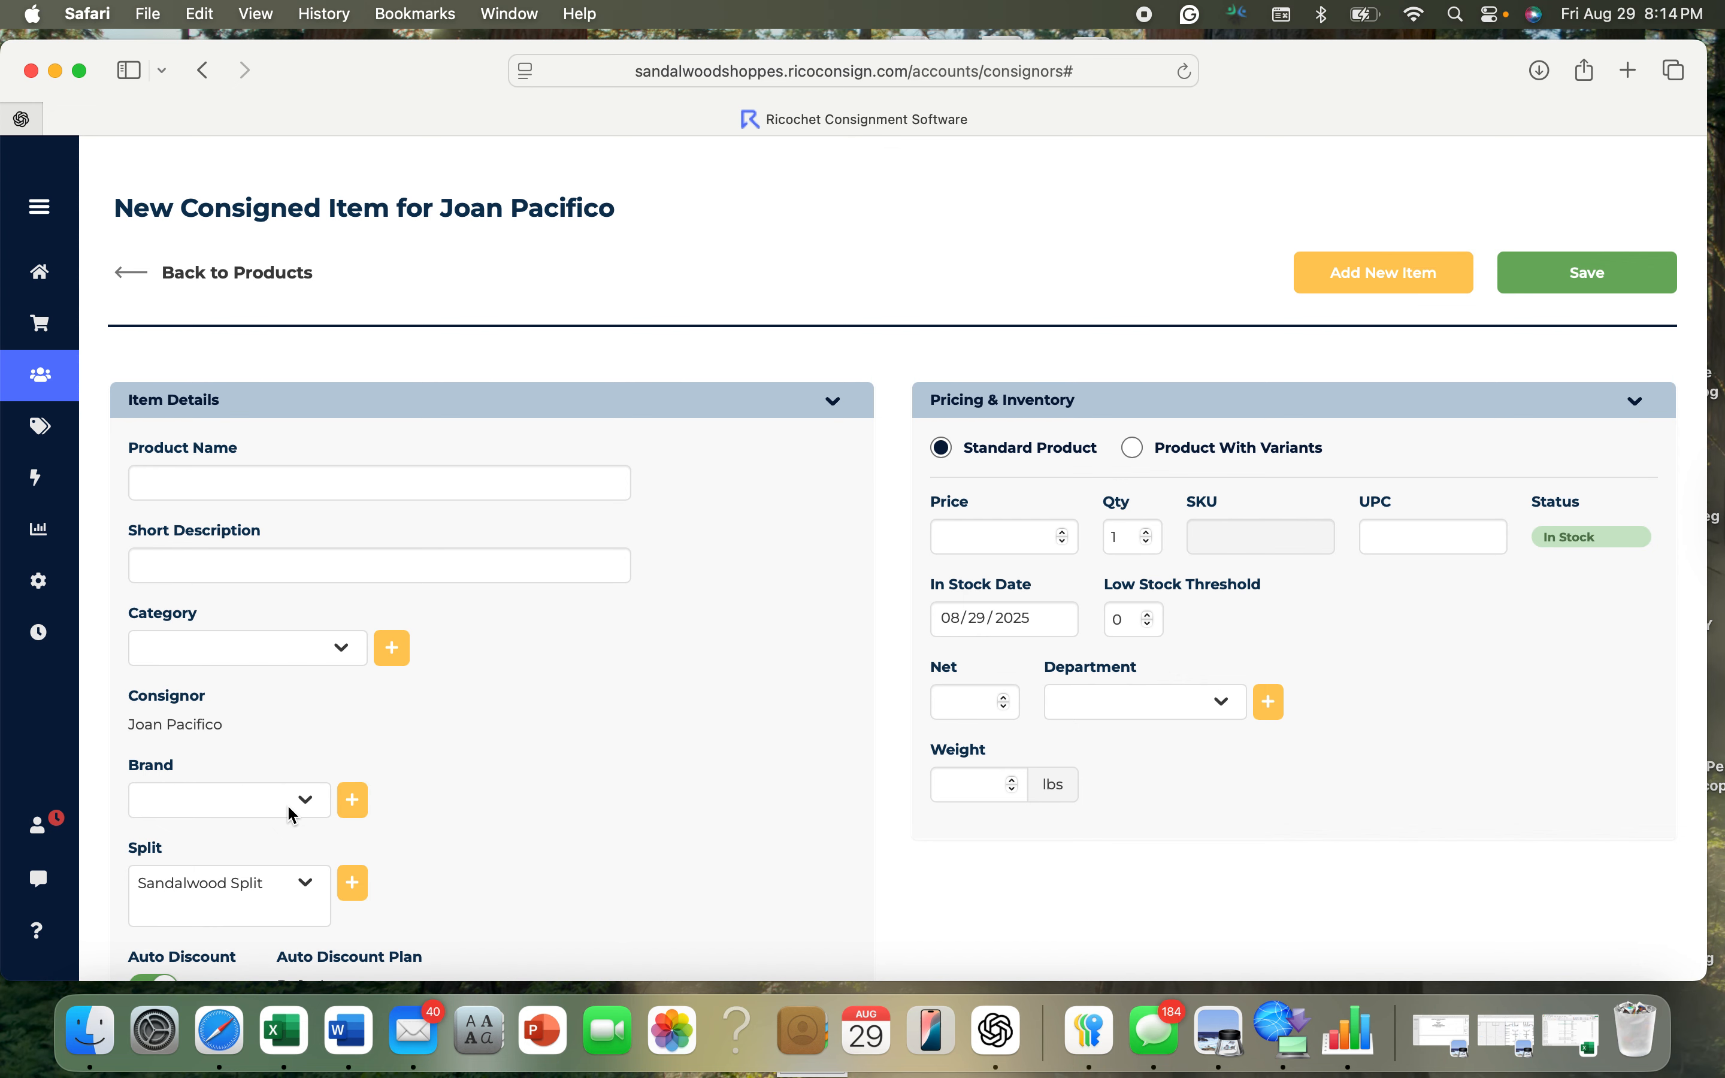
{"action": "scroll", "coordinate": [267, 891], "scroll_direction": "down", "scroll_amount": 3}
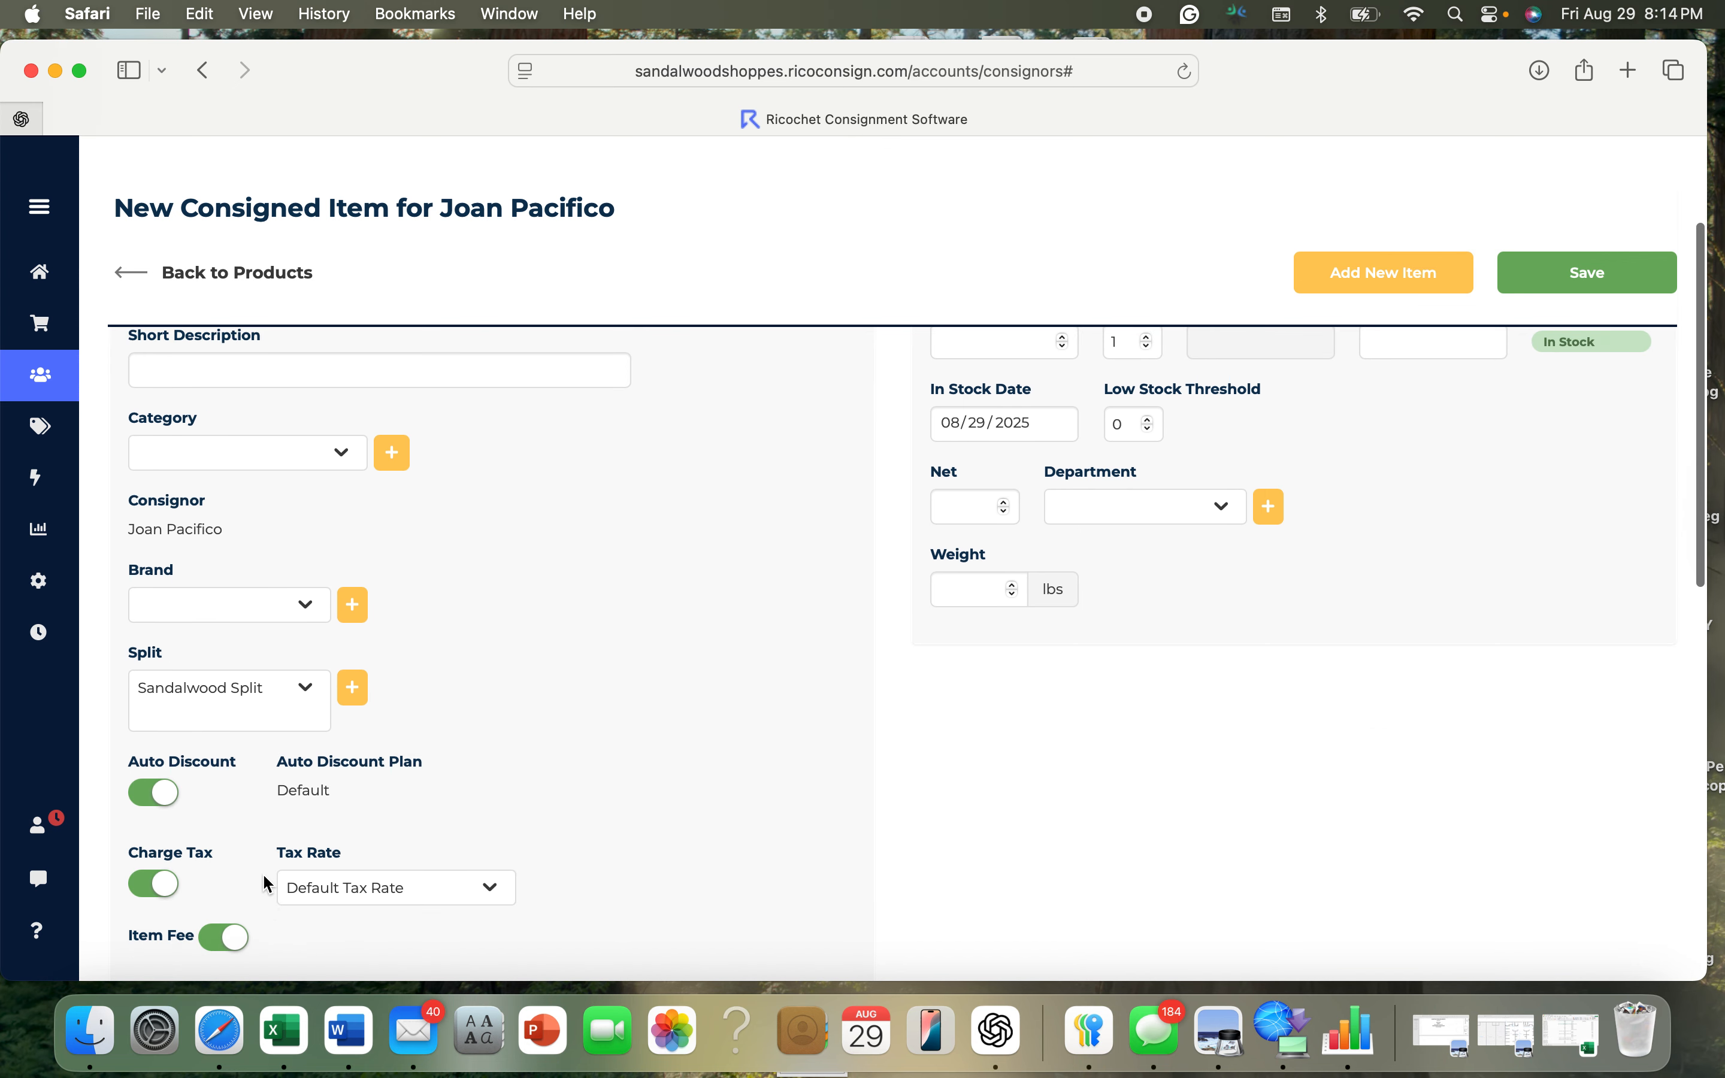
{"action": "scroll", "coordinate": [356, 713], "scroll_direction": "up", "scroll_amount": 3}
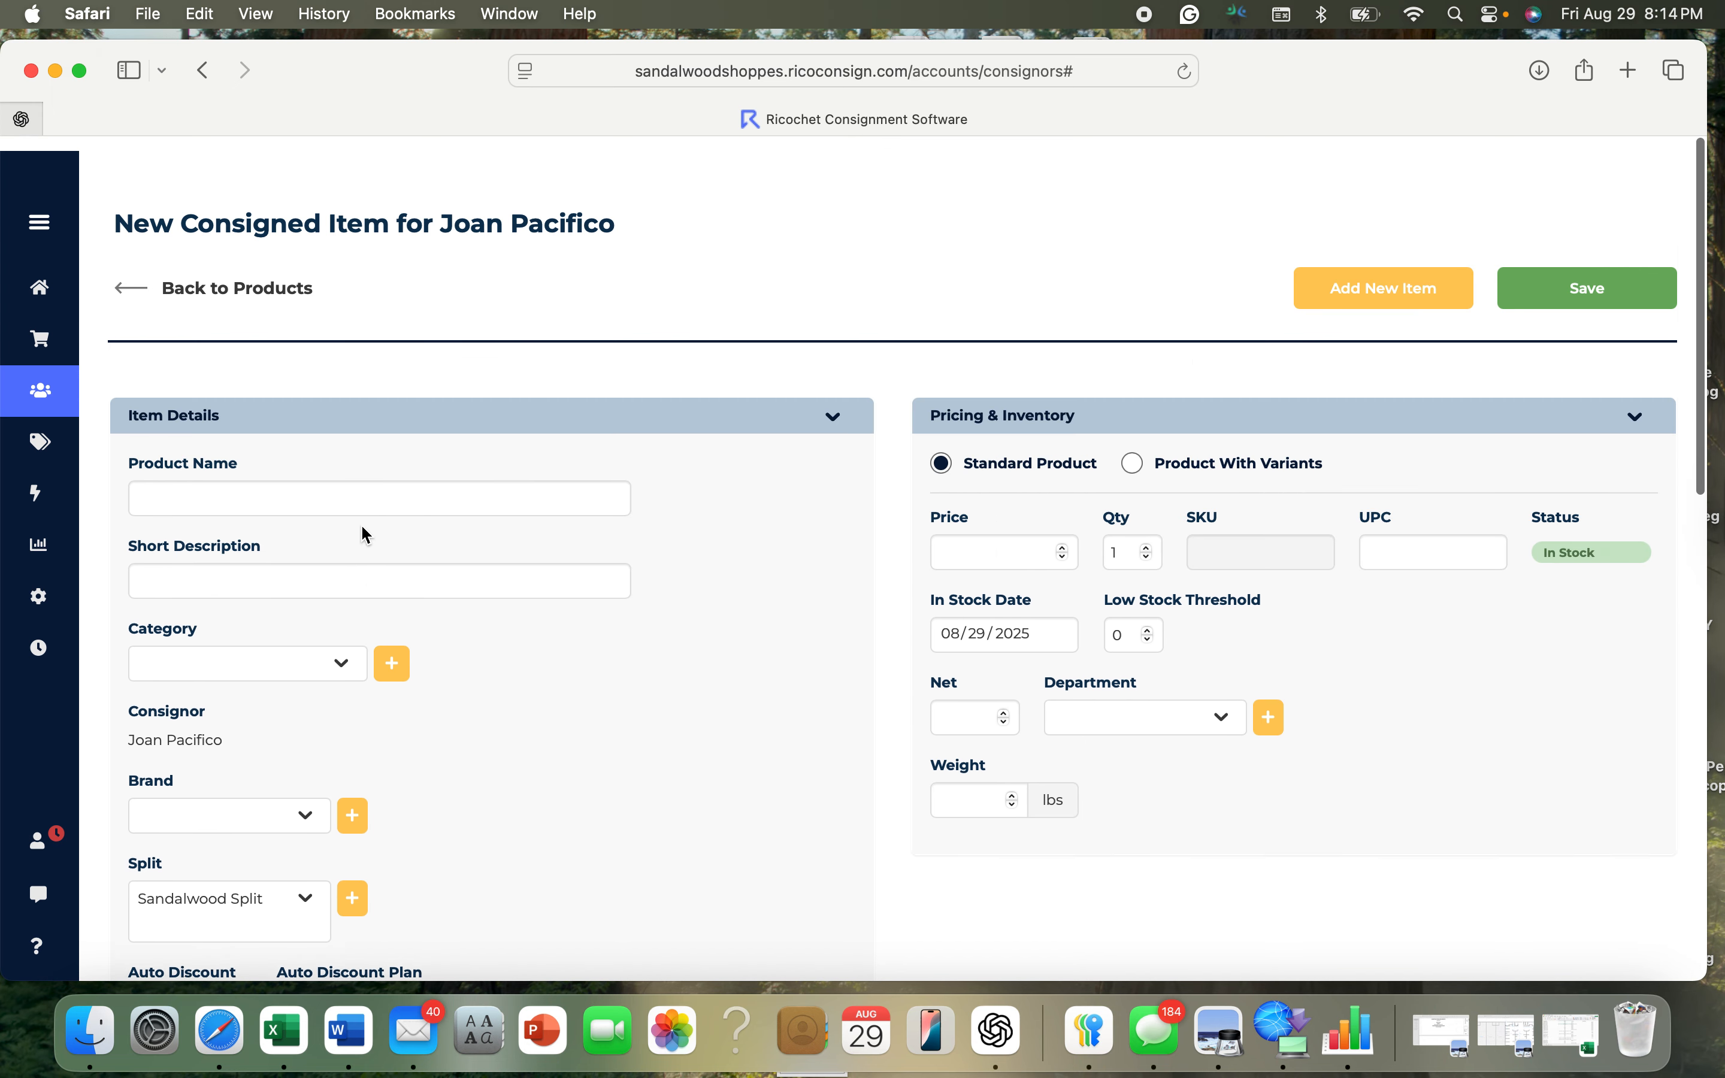
{"action": "scroll", "coordinate": [420, 813], "scroll_direction": "down", "scroll_amount": 6}
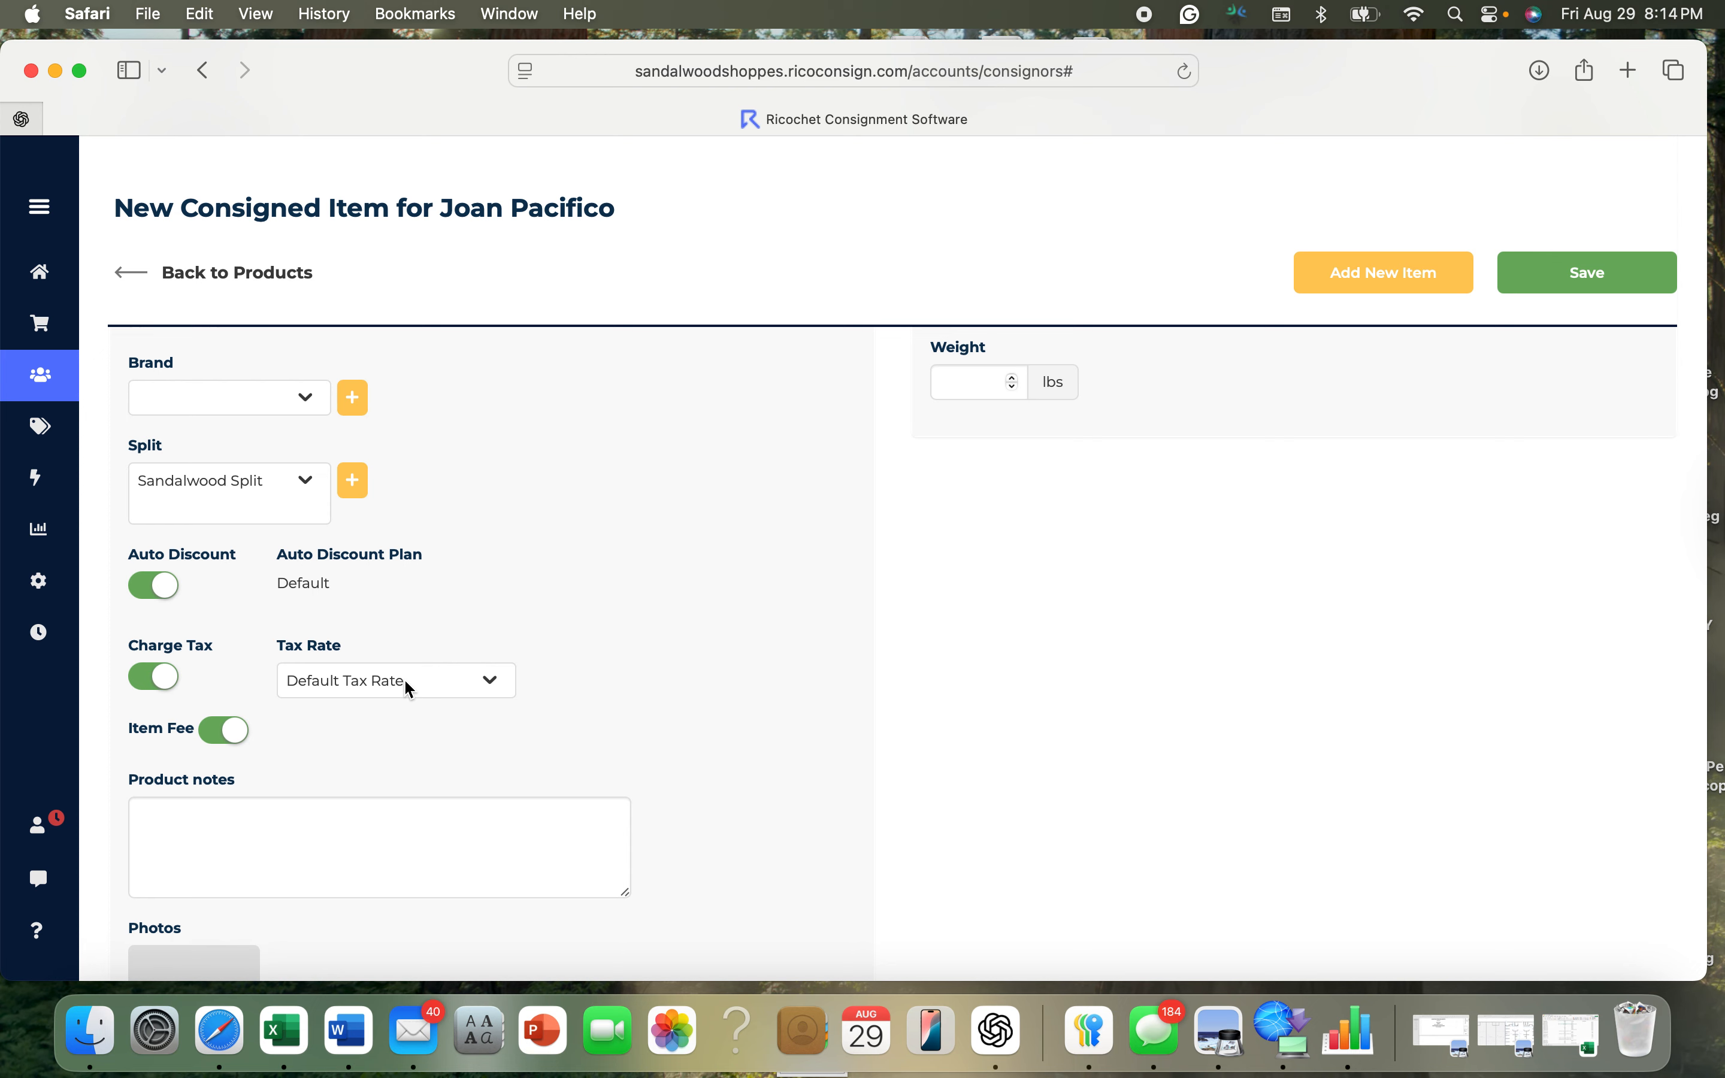
{"action": "scroll", "coordinate": [741, 607], "scroll_direction": "up", "scroll_amount": 5}
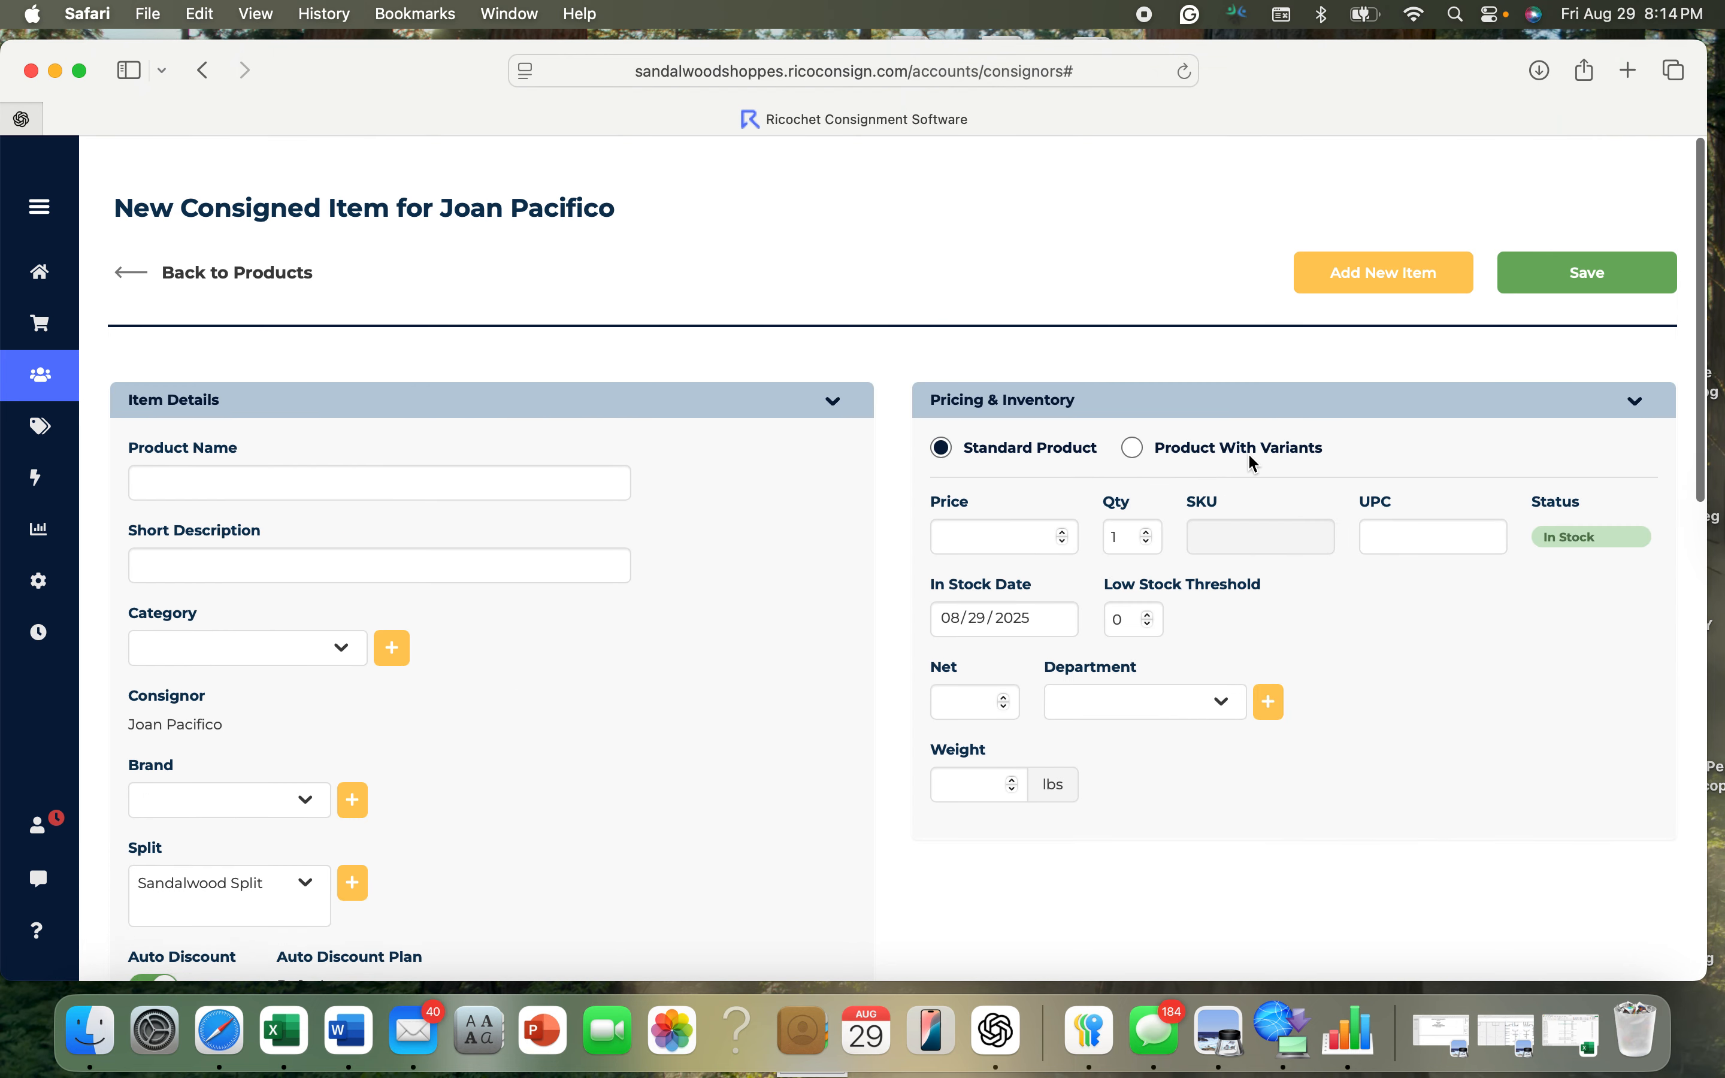
- Enter Readers as the product name and Green Frame Tortise as the short description
{"action": "left_click", "coordinate": [202, 485]}
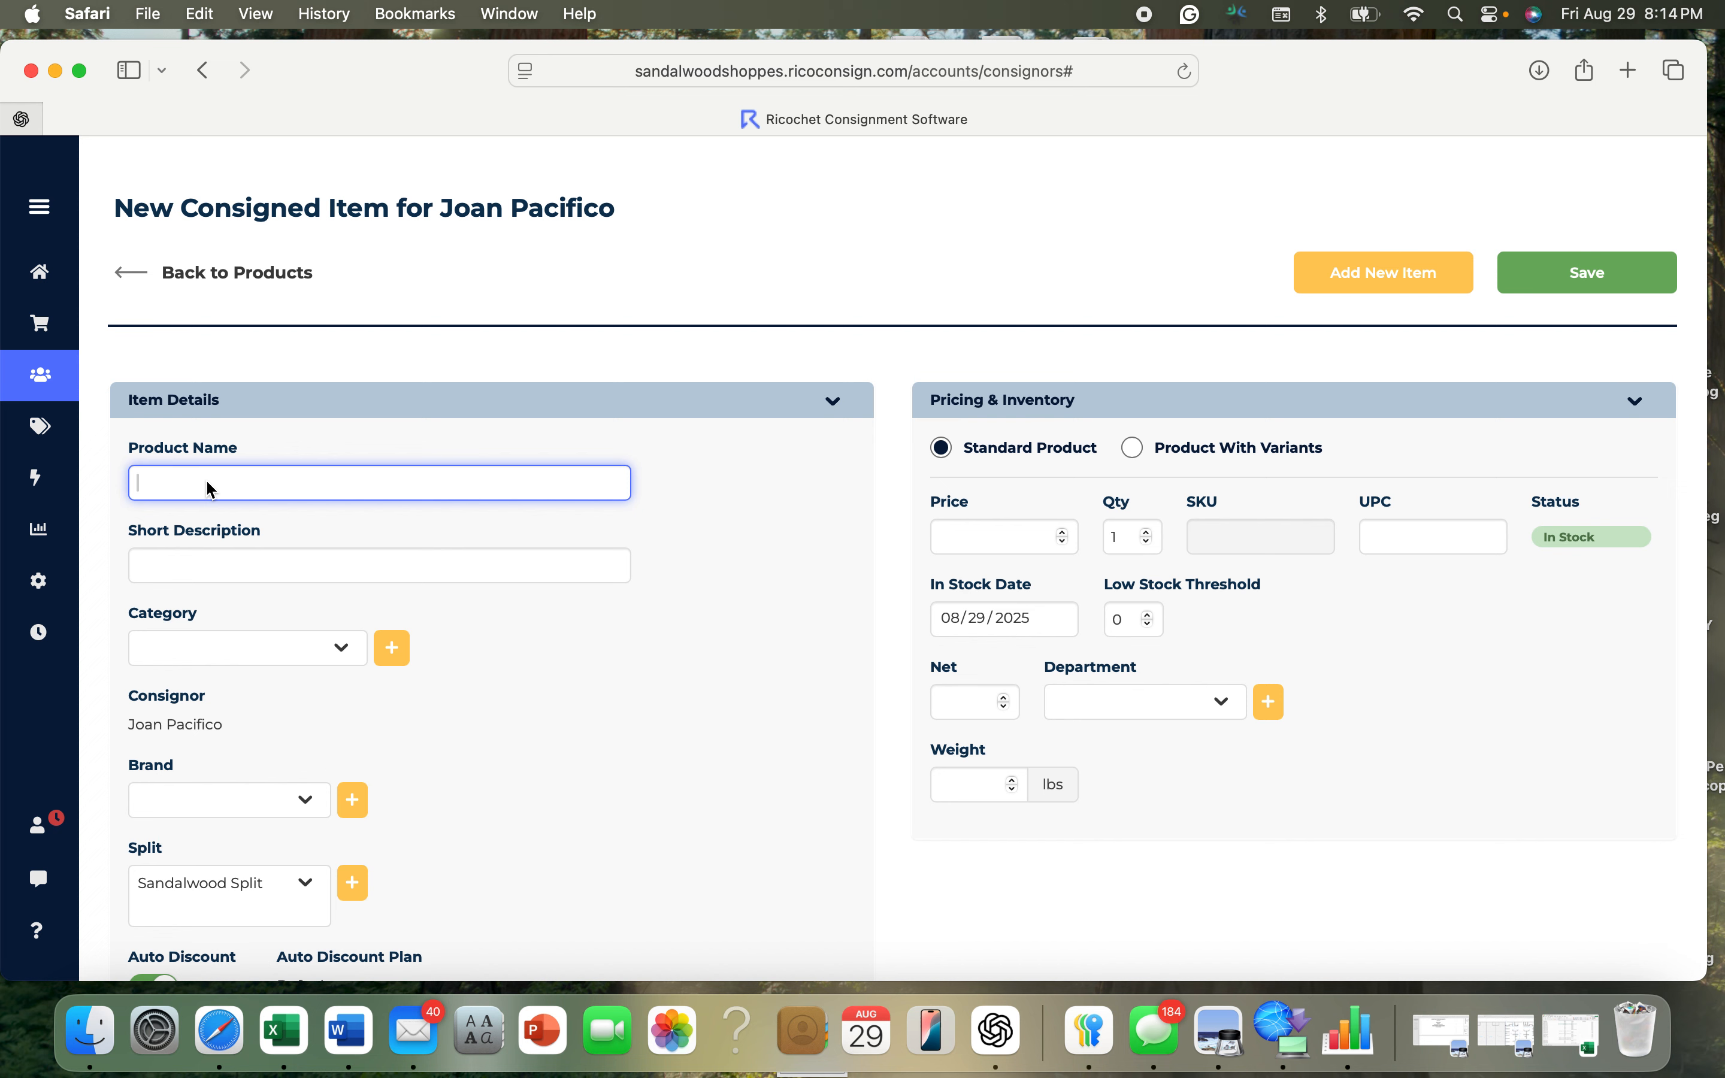
{"action": "type", "text": "Readers"}
{"action": "left_click", "coordinate": [174, 563]}
{"action": "type", "text": "Gr"}
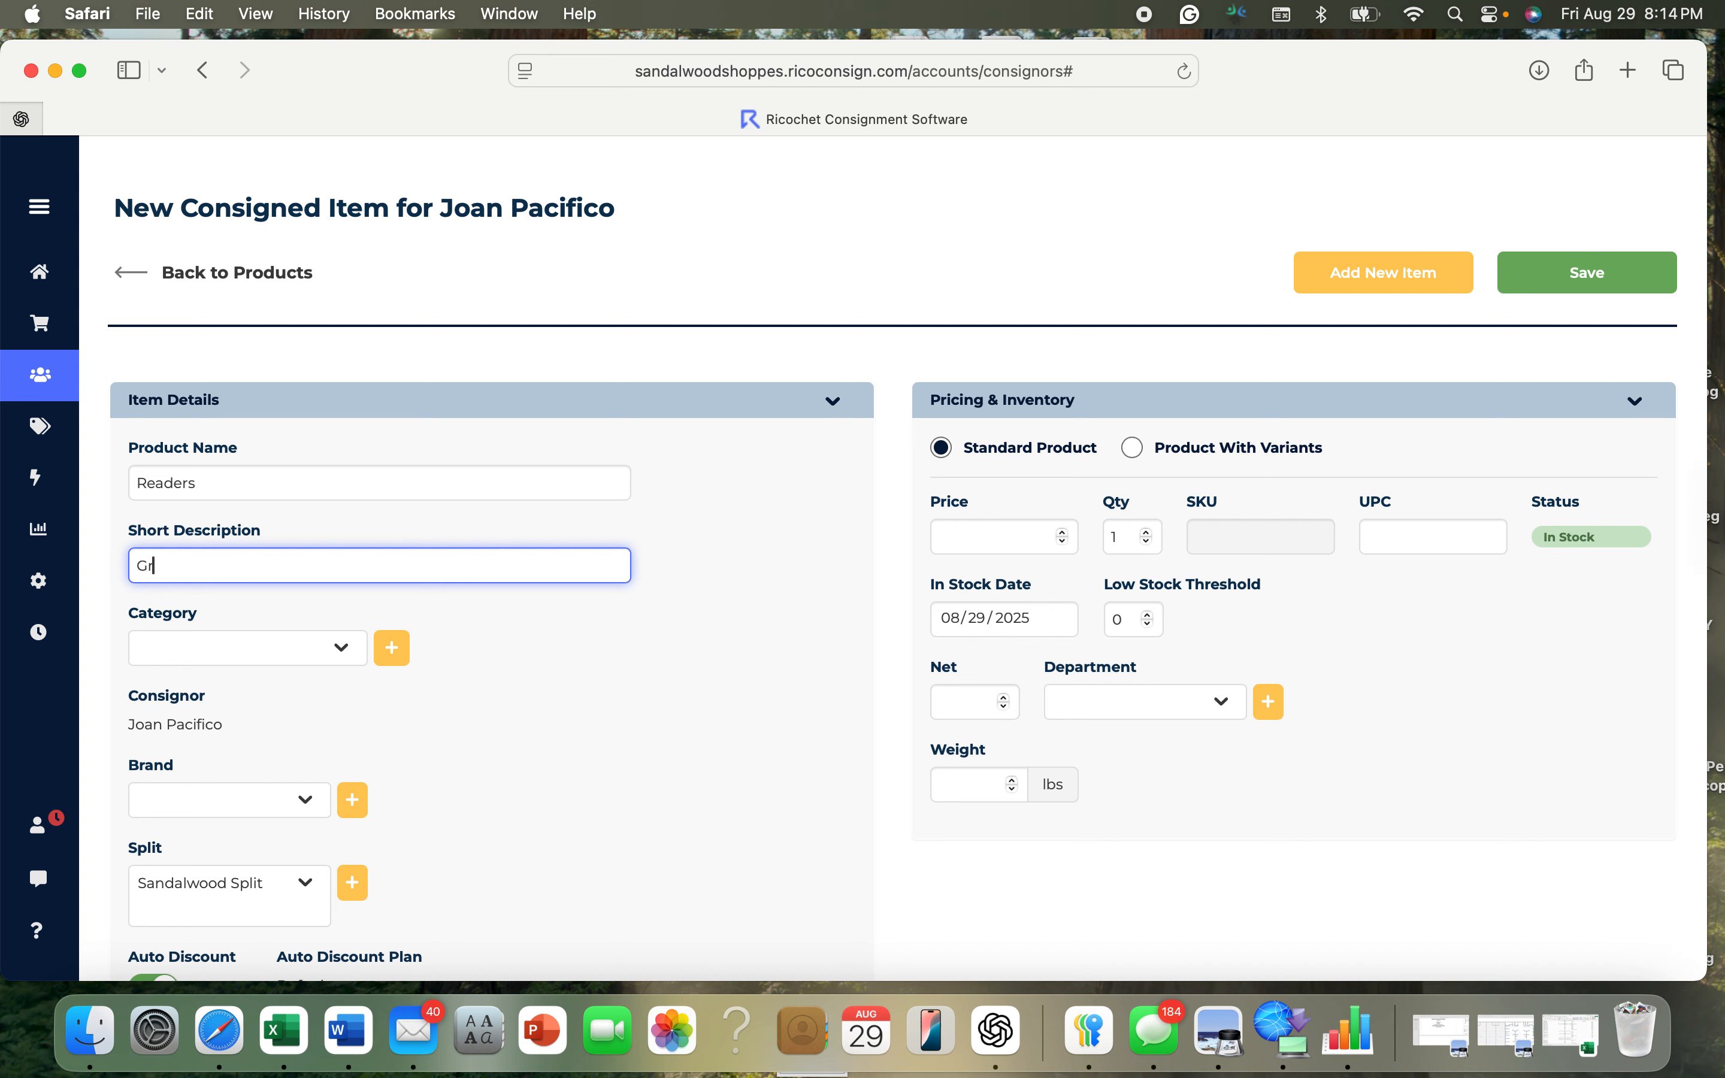
{"action": "type", "text": "een Frame Tour"}
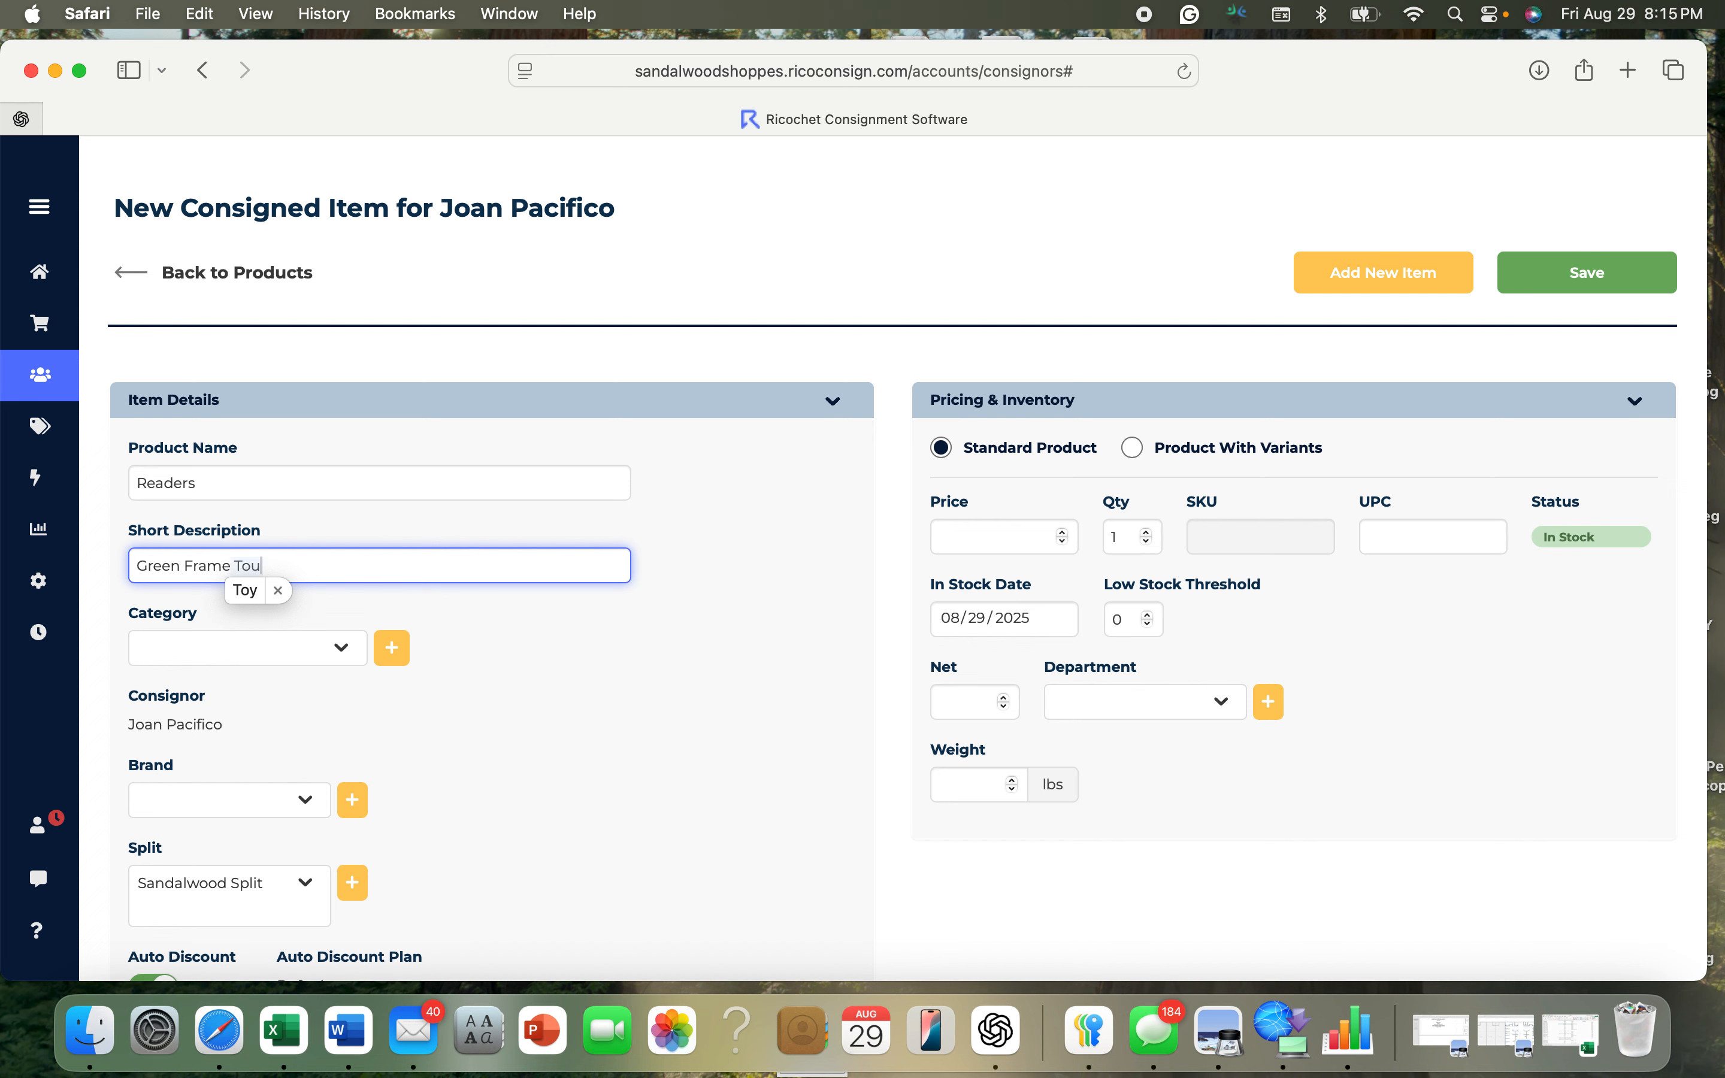
{"action": "key", "text": "BackSpace"}
{"action": "key", "text": "BackSpace"}
{"action": "type", "text": "rtise"}
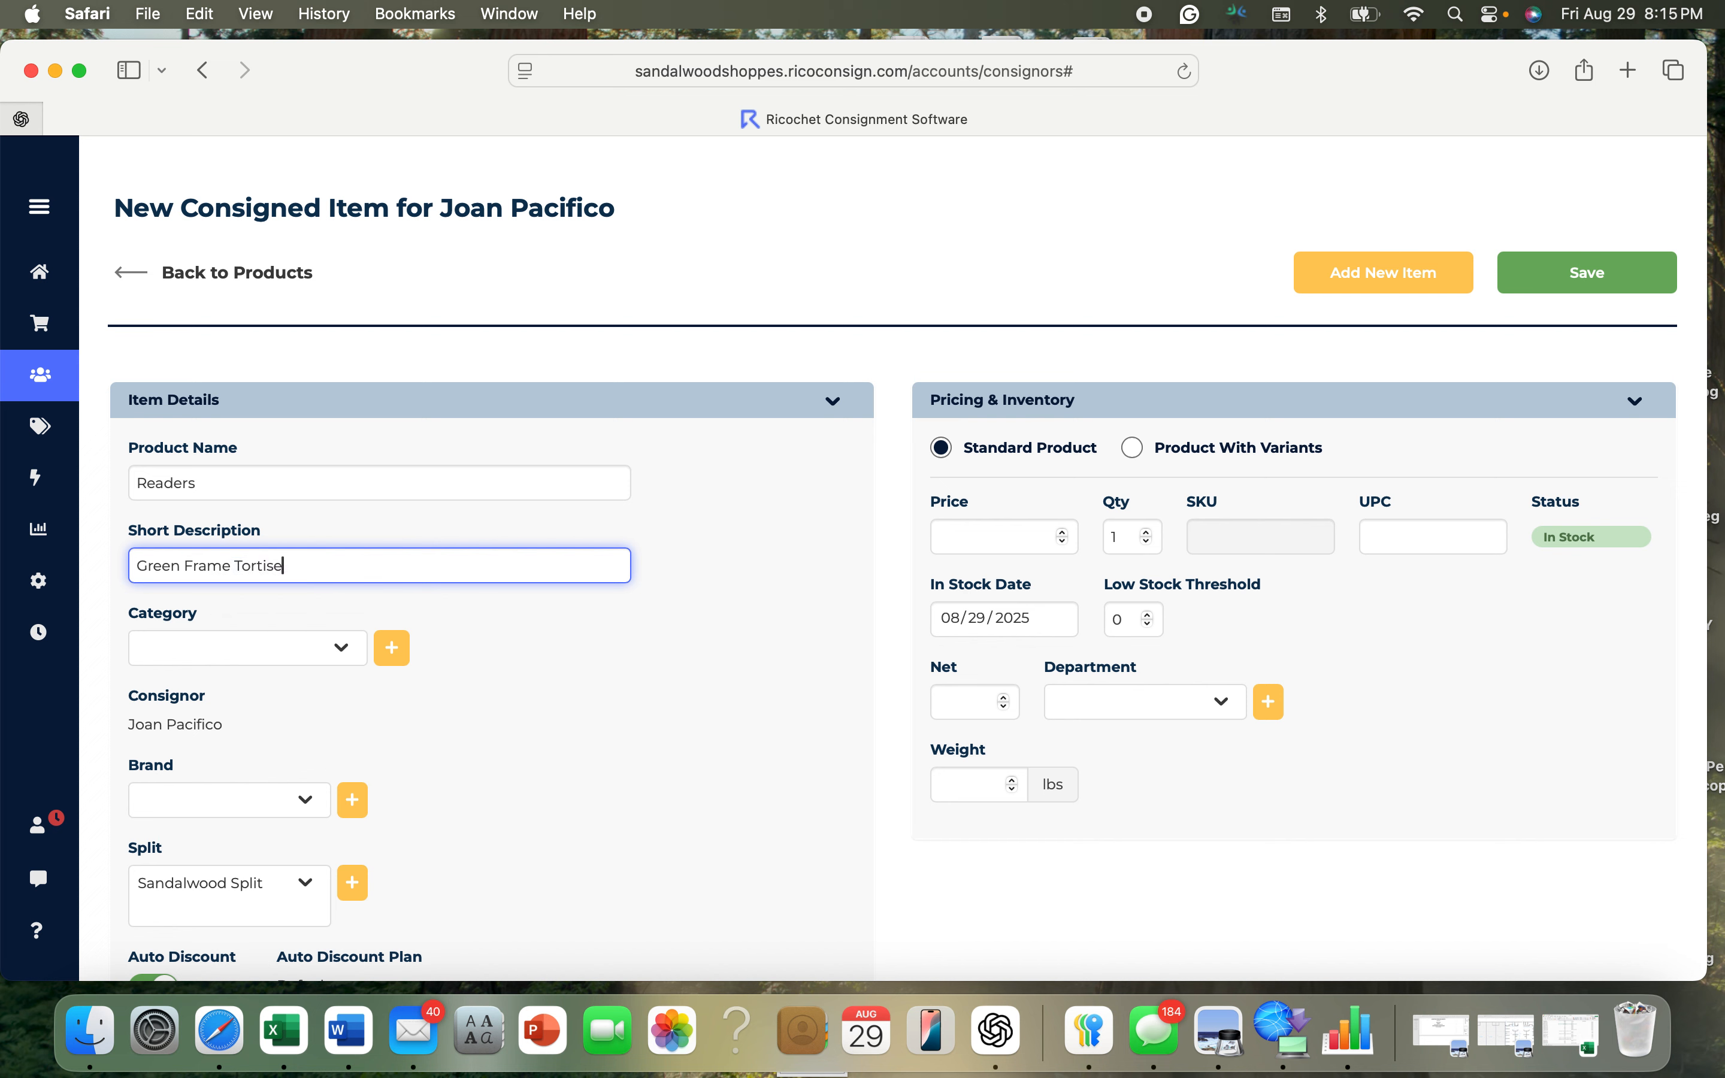
- Set the item's category to Readers under Glasses in the Accessories group
{"action": "left_click", "coordinate": [190, 654]}
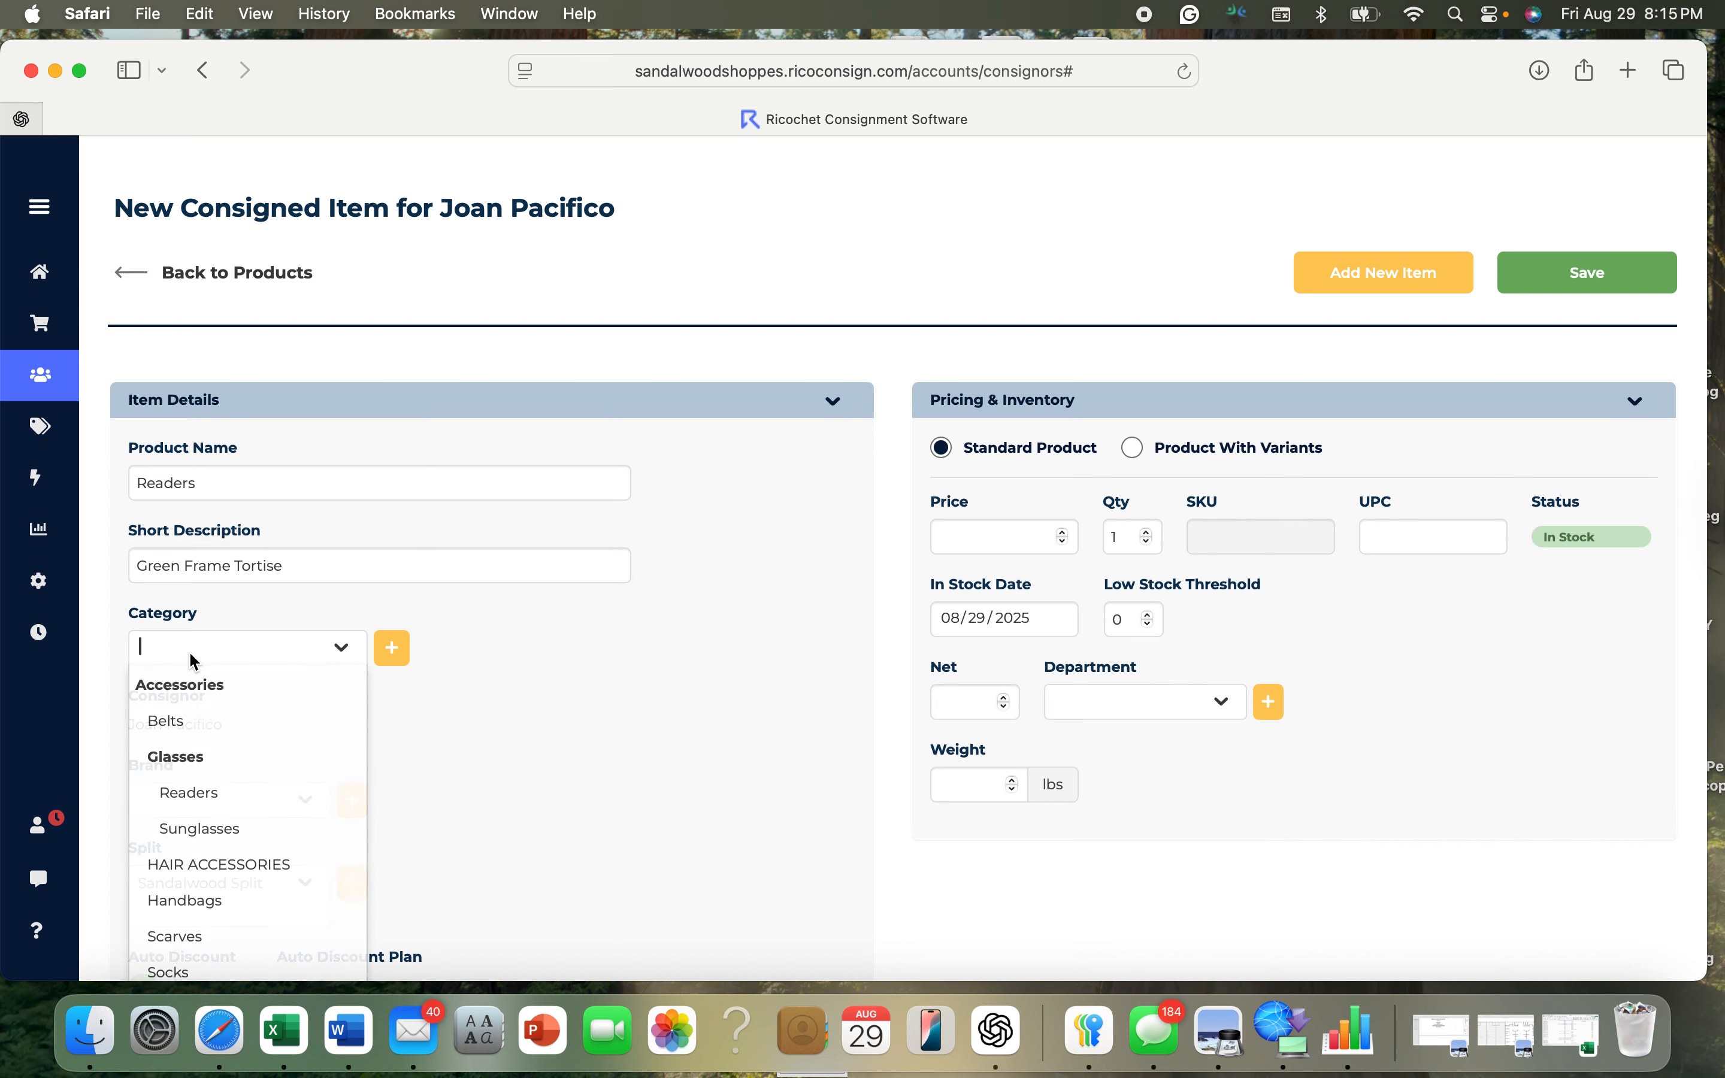
{"action": "scroll", "coordinate": [316, 677], "scroll_direction": "down", "scroll_amount": 5}
{"action": "scroll", "coordinate": [320, 672], "scroll_direction": "up", "scroll_amount": 5}
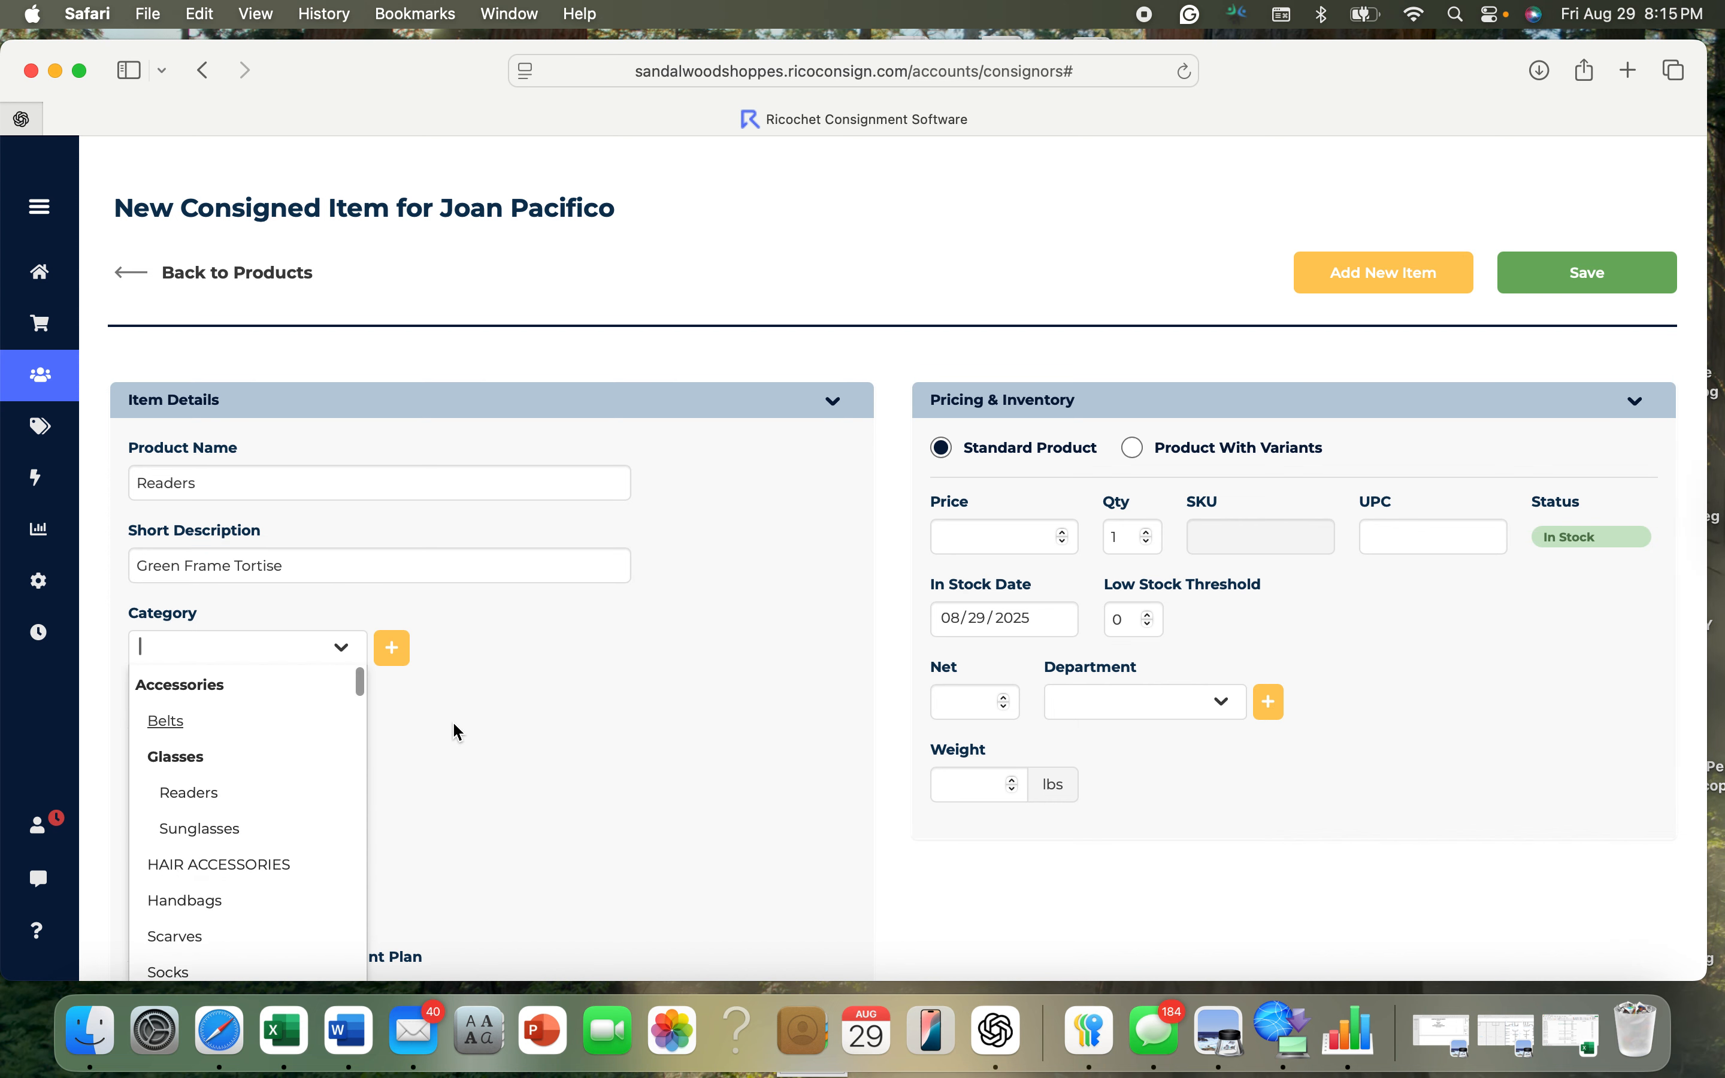
{"action": "scroll", "coordinate": [453, 721], "scroll_direction": "down", "scroll_amount": 5}
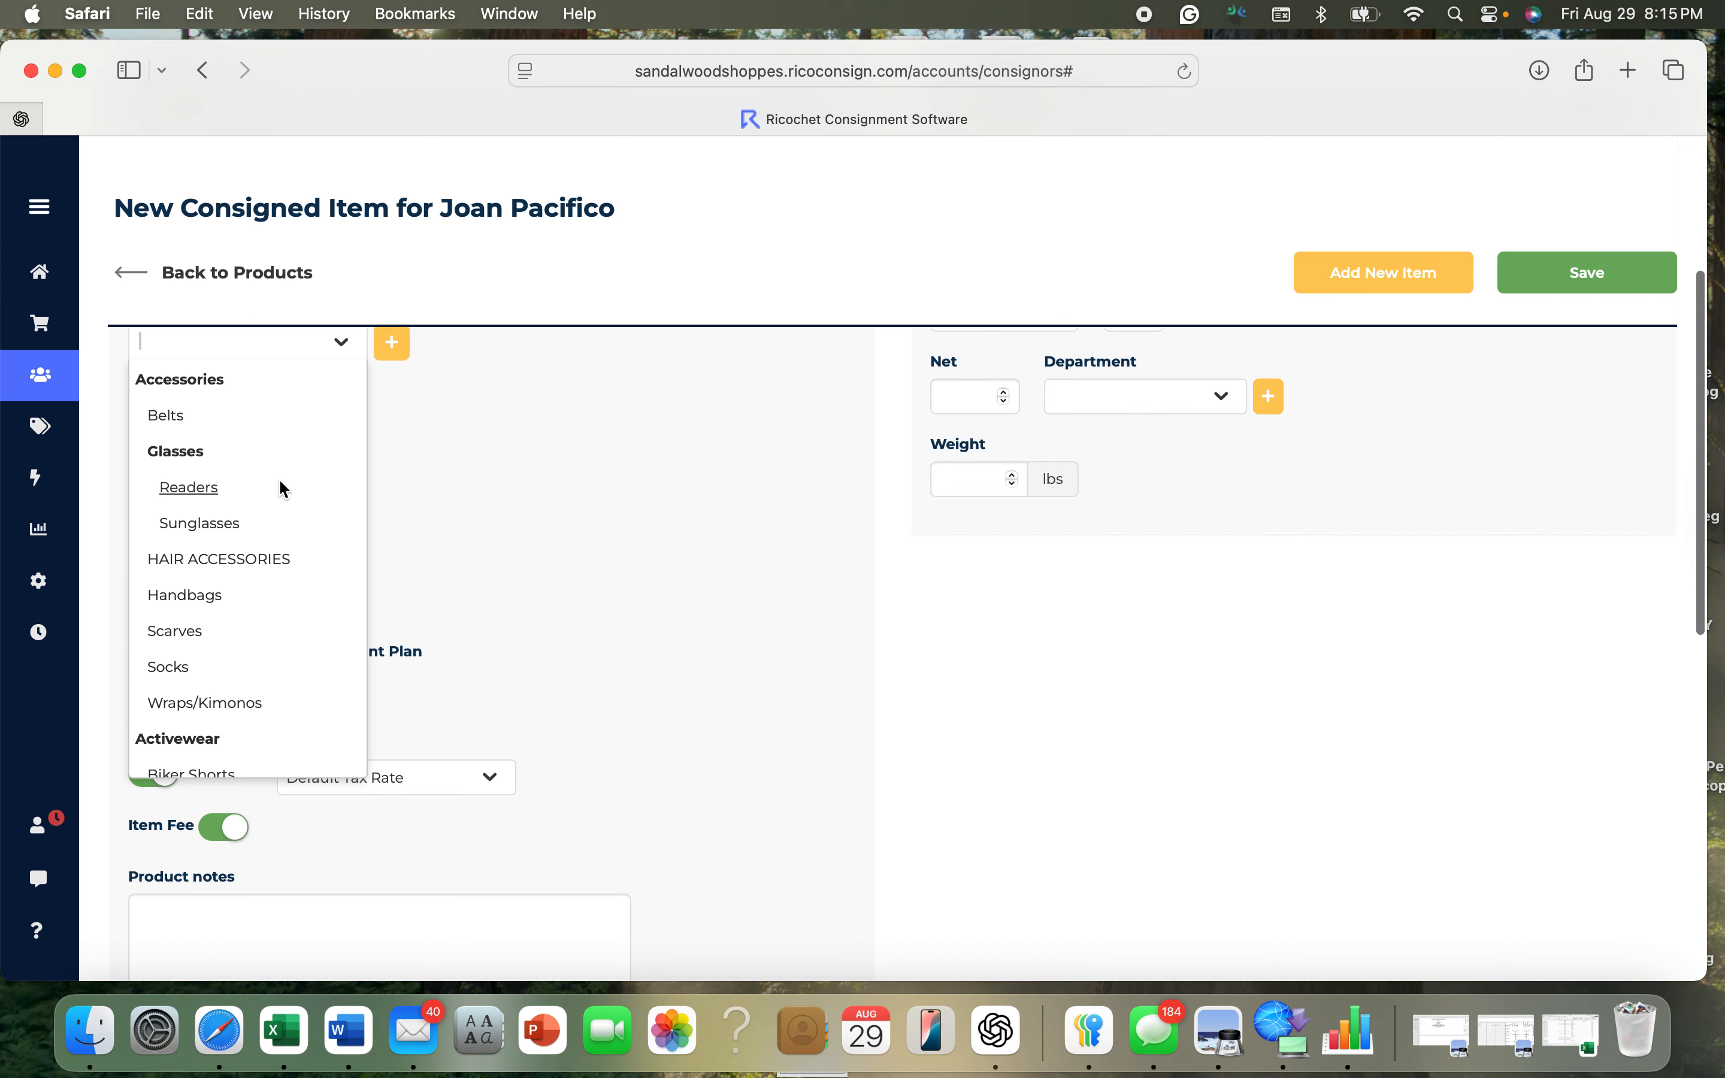
{"action": "scroll", "coordinate": [280, 482], "scroll_direction": "up", "scroll_amount": 4}
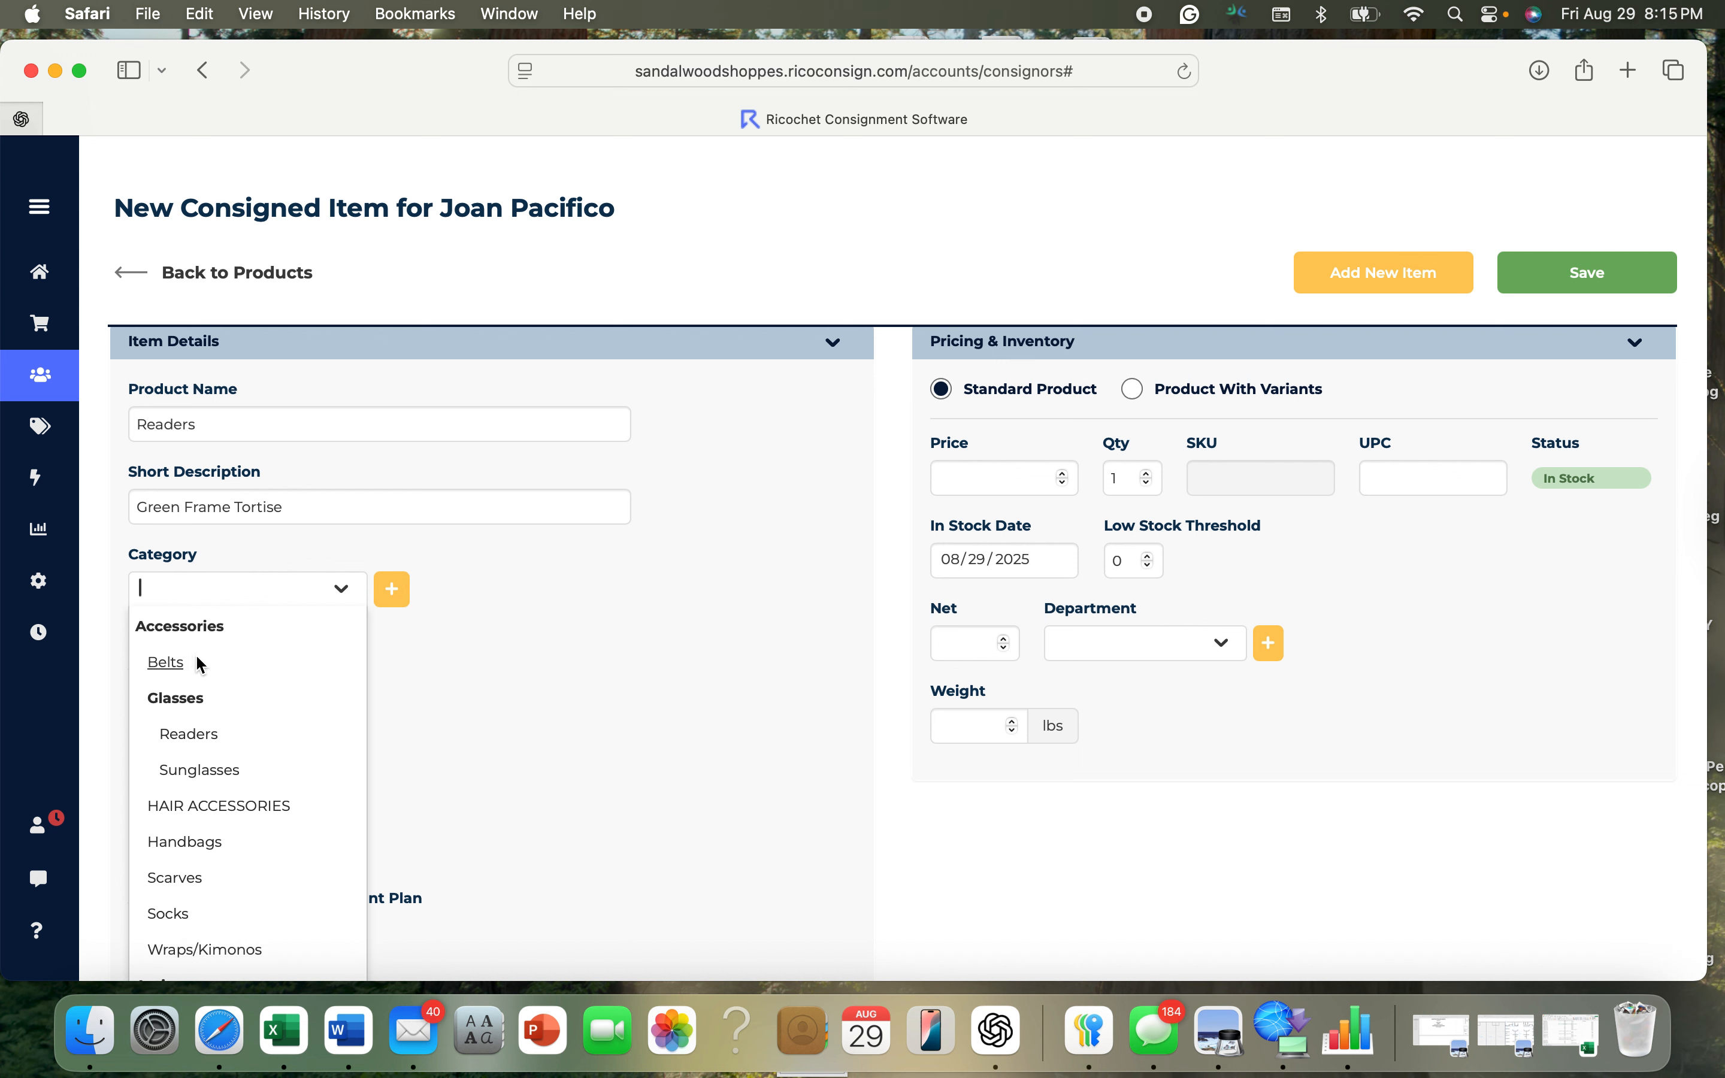
{"action": "left_click", "coordinate": [194, 741]}
- Set the item's brand to Peepers
{"action": "left_click", "coordinate": [192, 742]}
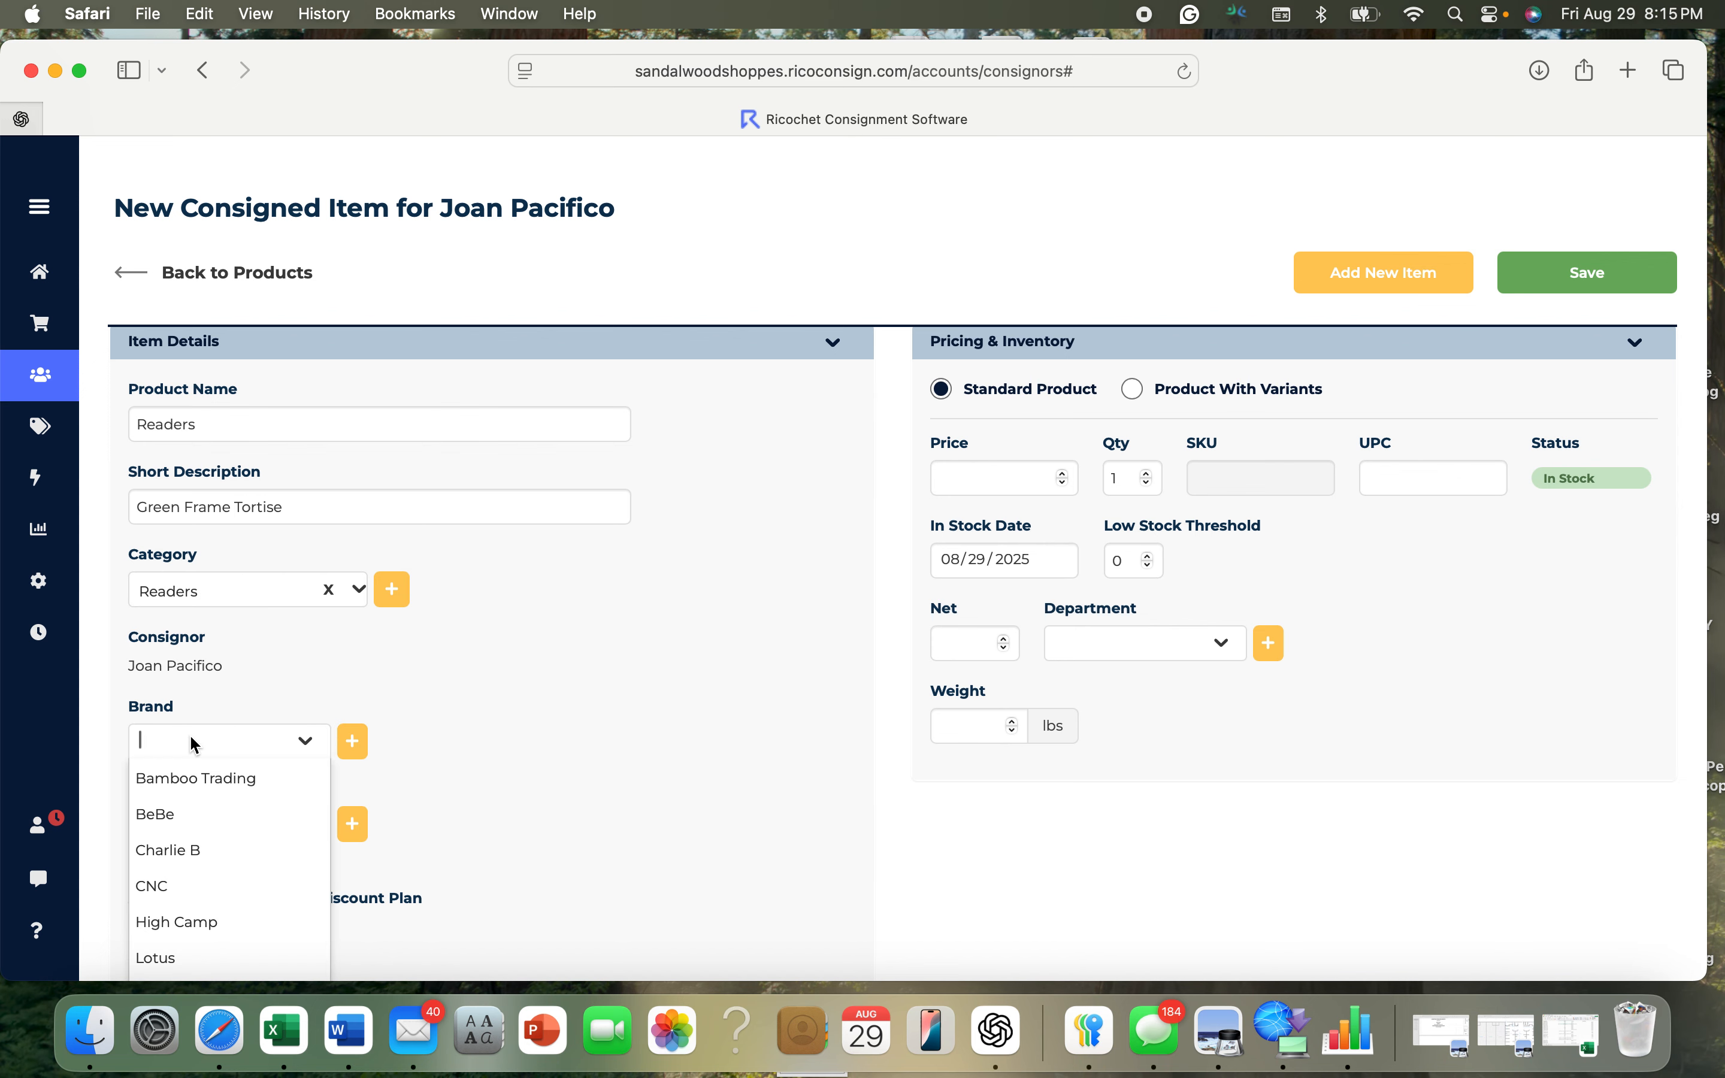
{"action": "scroll", "coordinate": [188, 741], "scroll_direction": "down", "scroll_amount": 5}
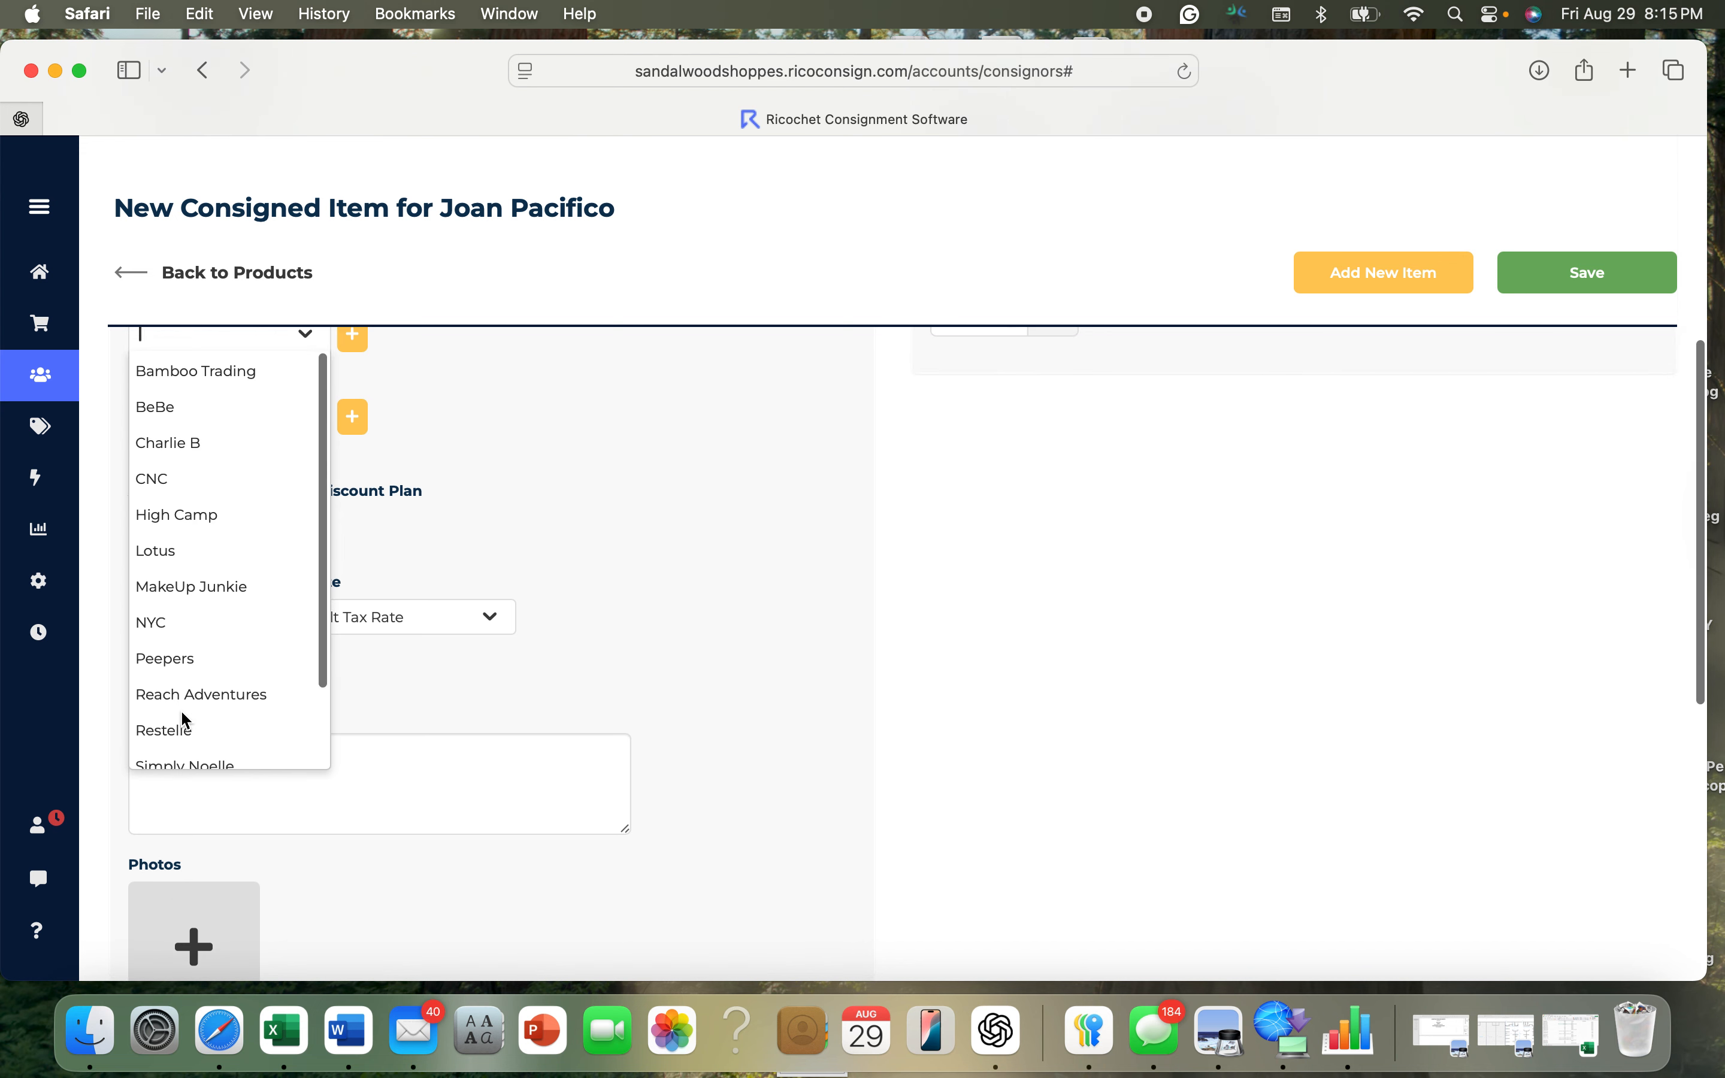
{"action": "scroll", "coordinate": [184, 719], "scroll_direction": "down", "scroll_amount": 1}
{"action": "left_click", "coordinate": [169, 651]}
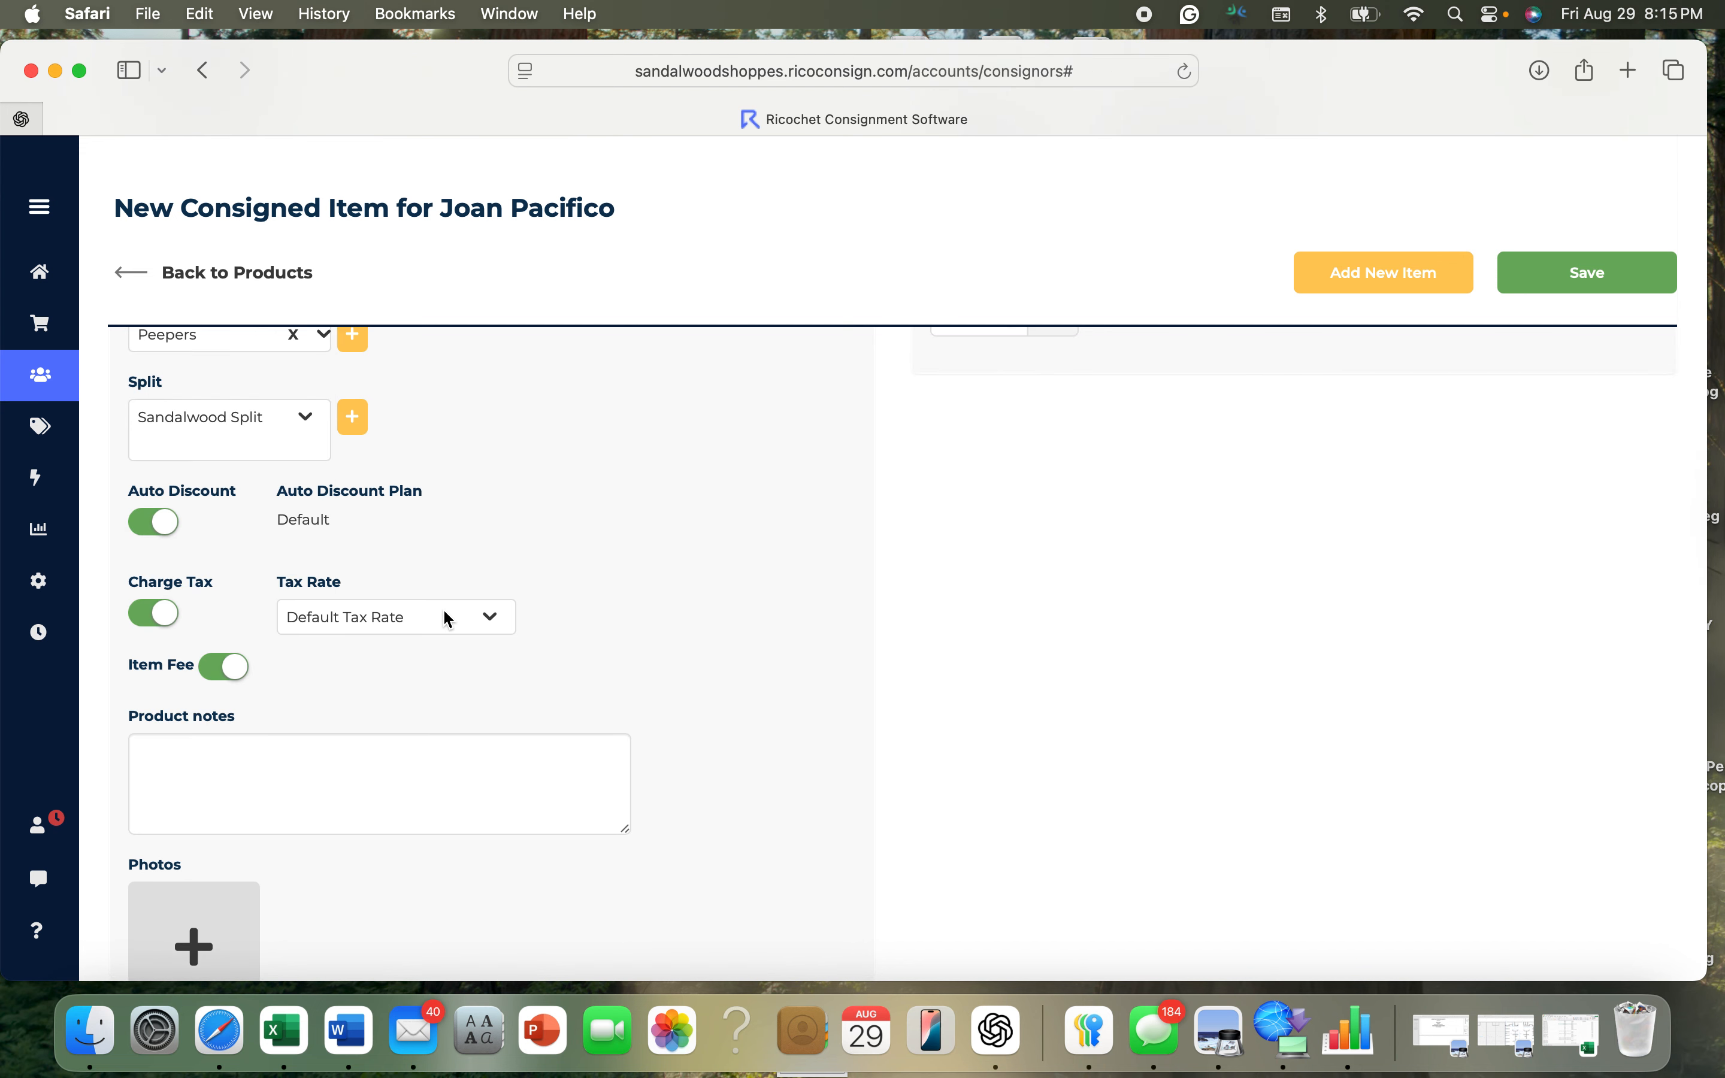
{"action": "scroll", "coordinate": [447, 618], "scroll_direction": "up", "scroll_amount": 3}
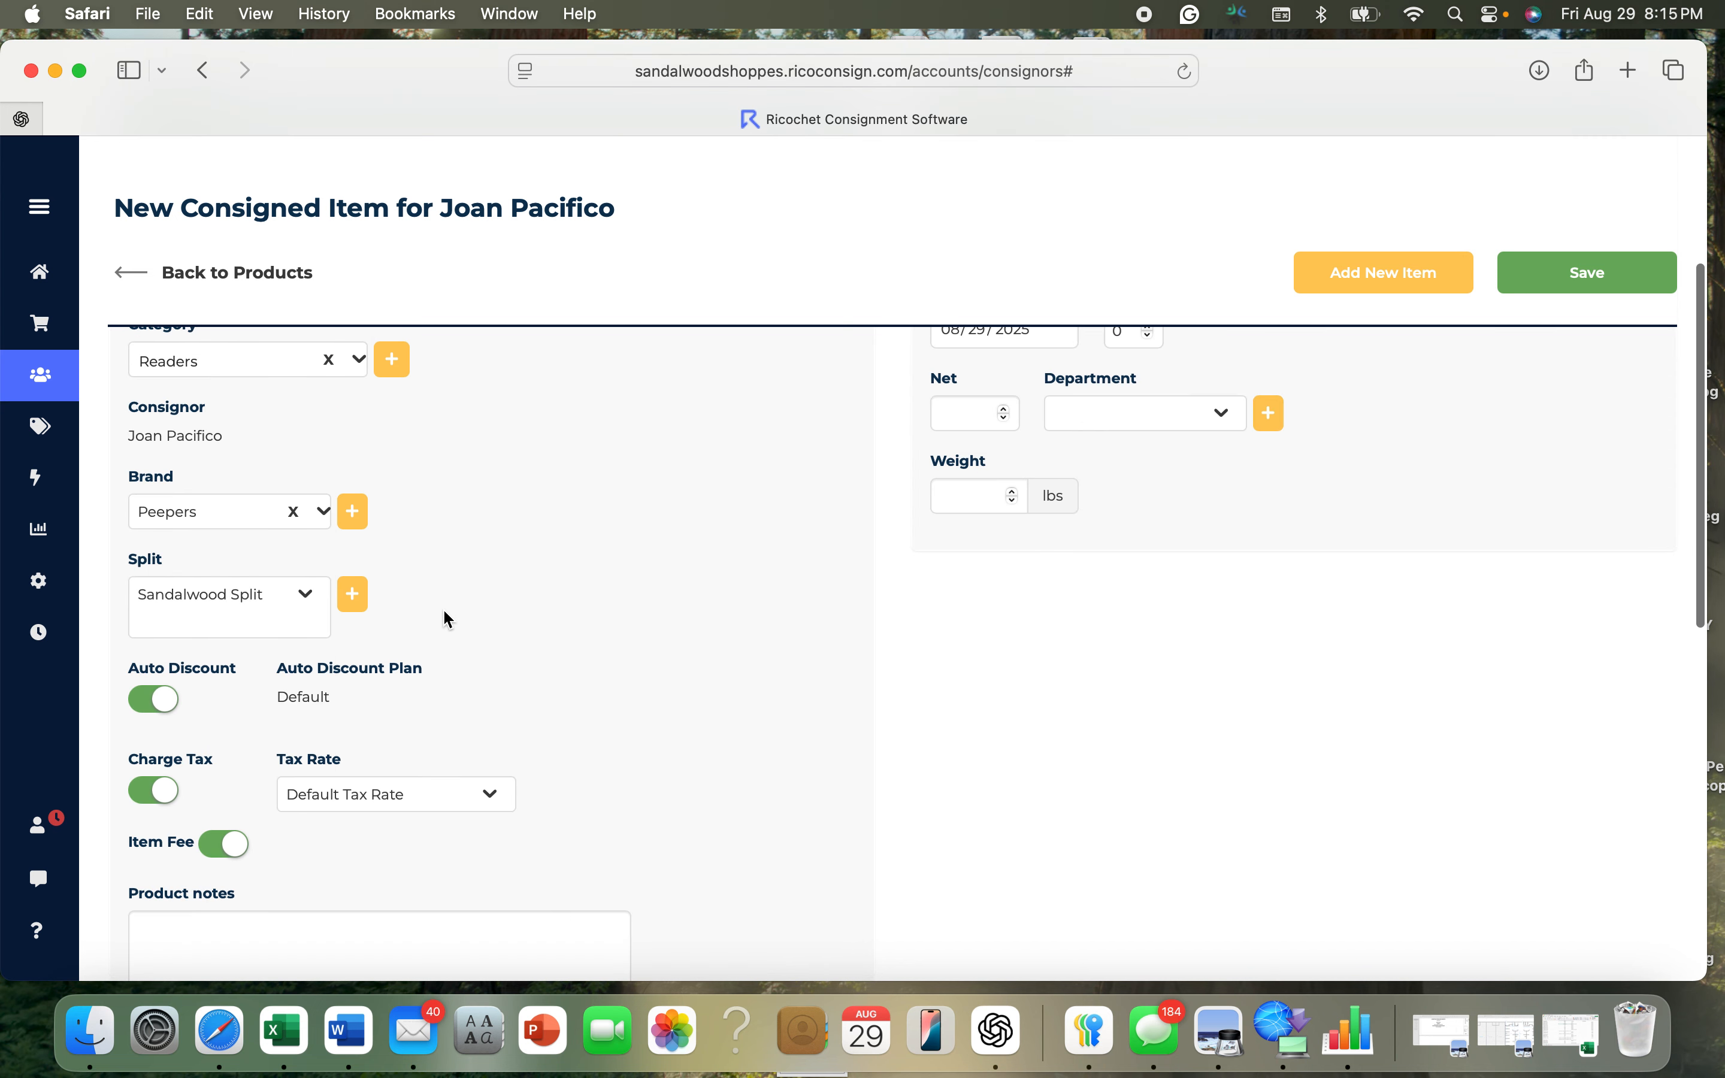
{"action": "left_click", "coordinate": [353, 512]}
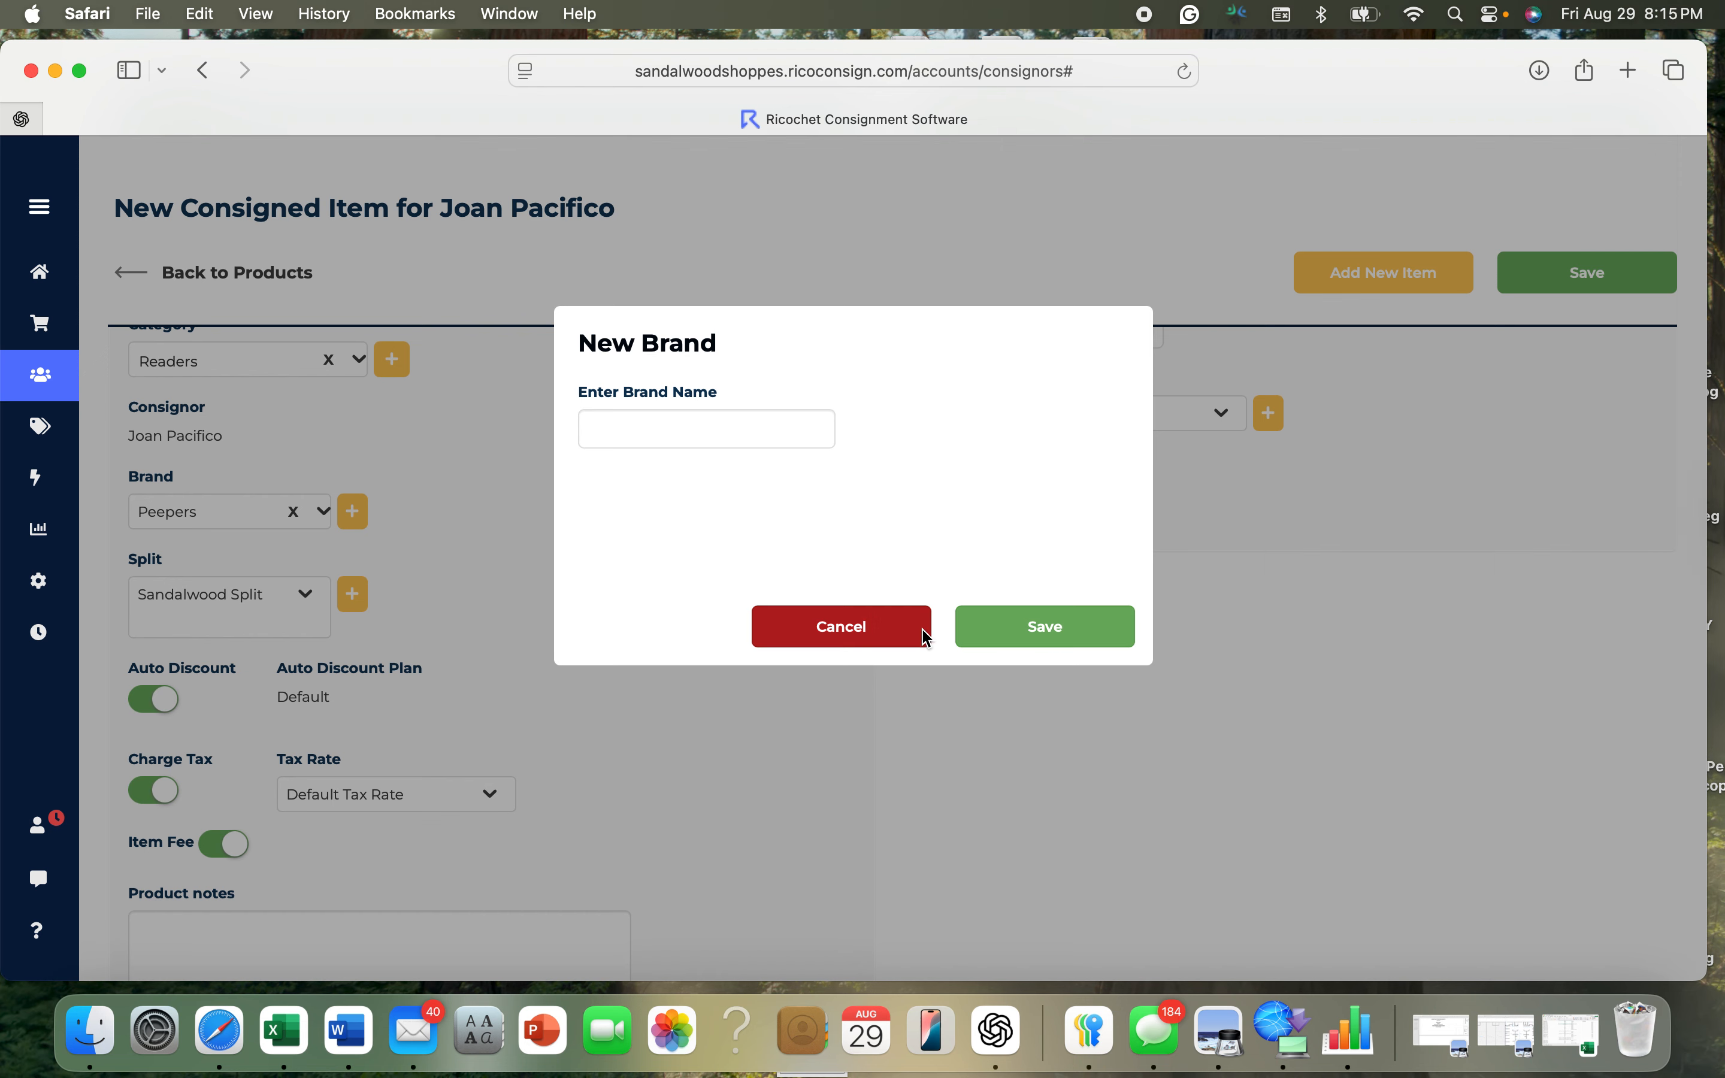
{"action": "left_click", "coordinate": [865, 642]}
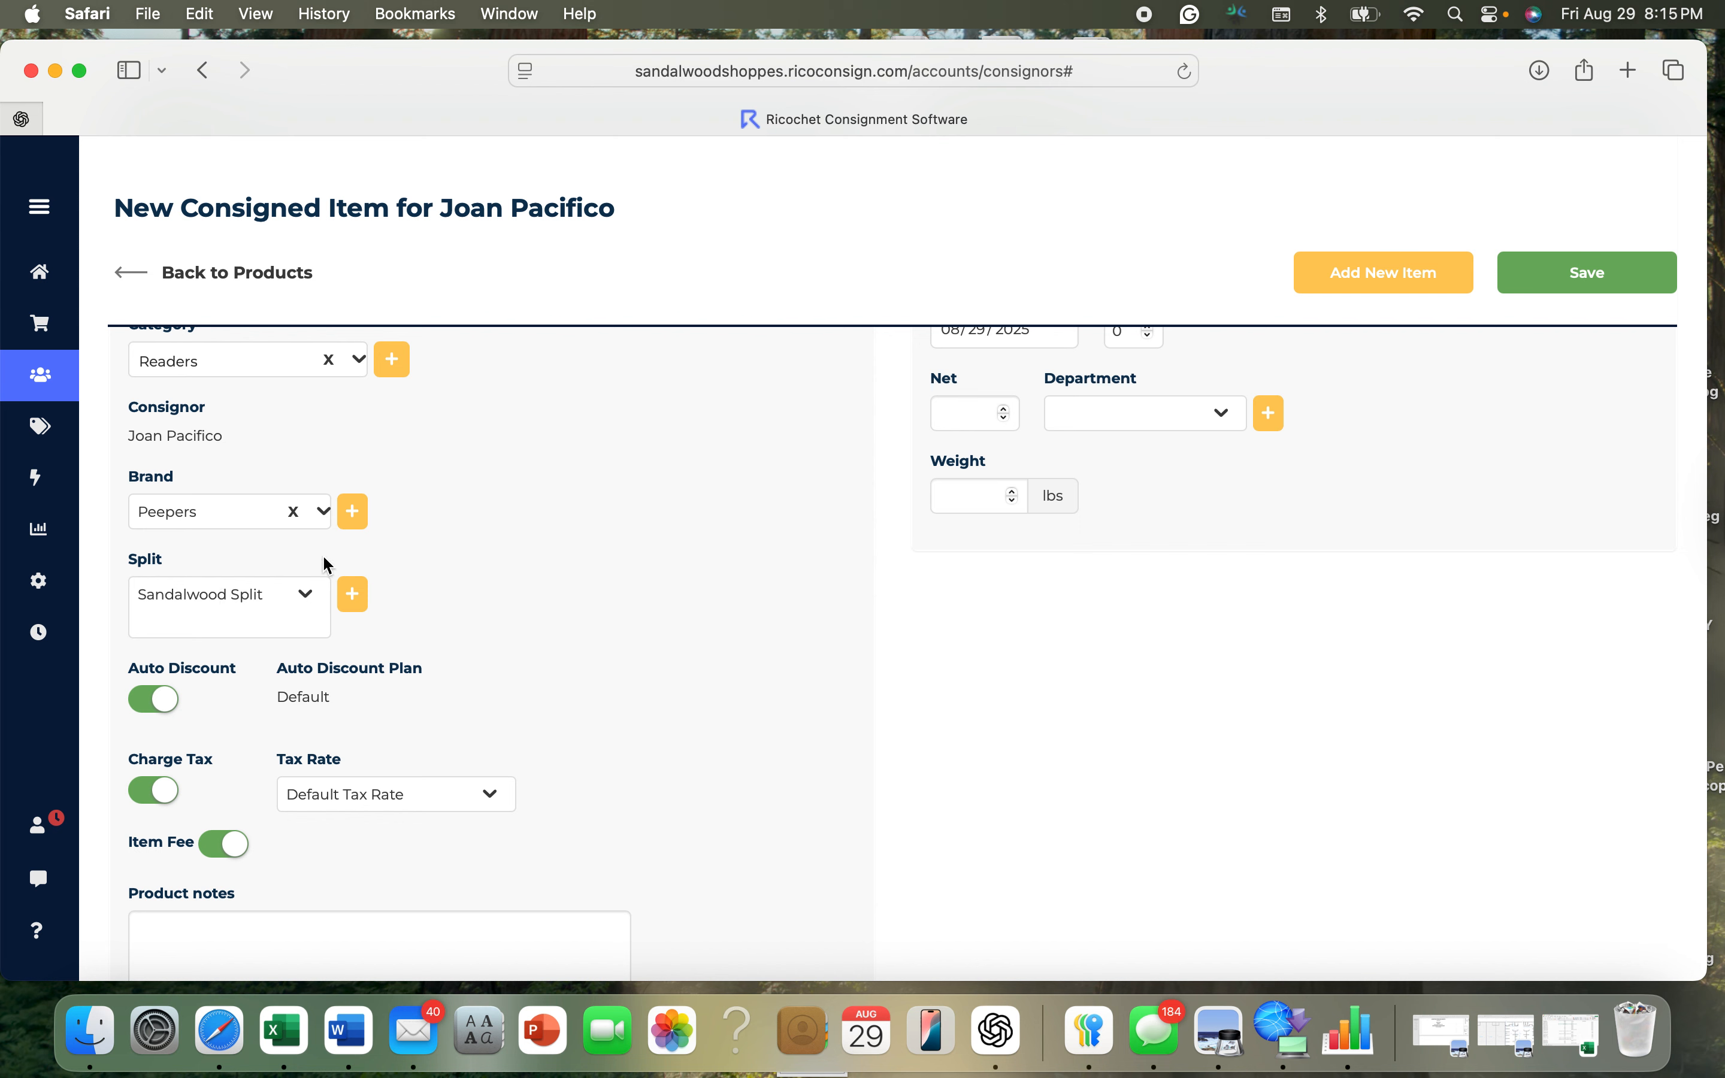
- Switch the item's tax rate to Consumables and set it back to Default Tax Rate
{"action": "left_click", "coordinate": [471, 808]}
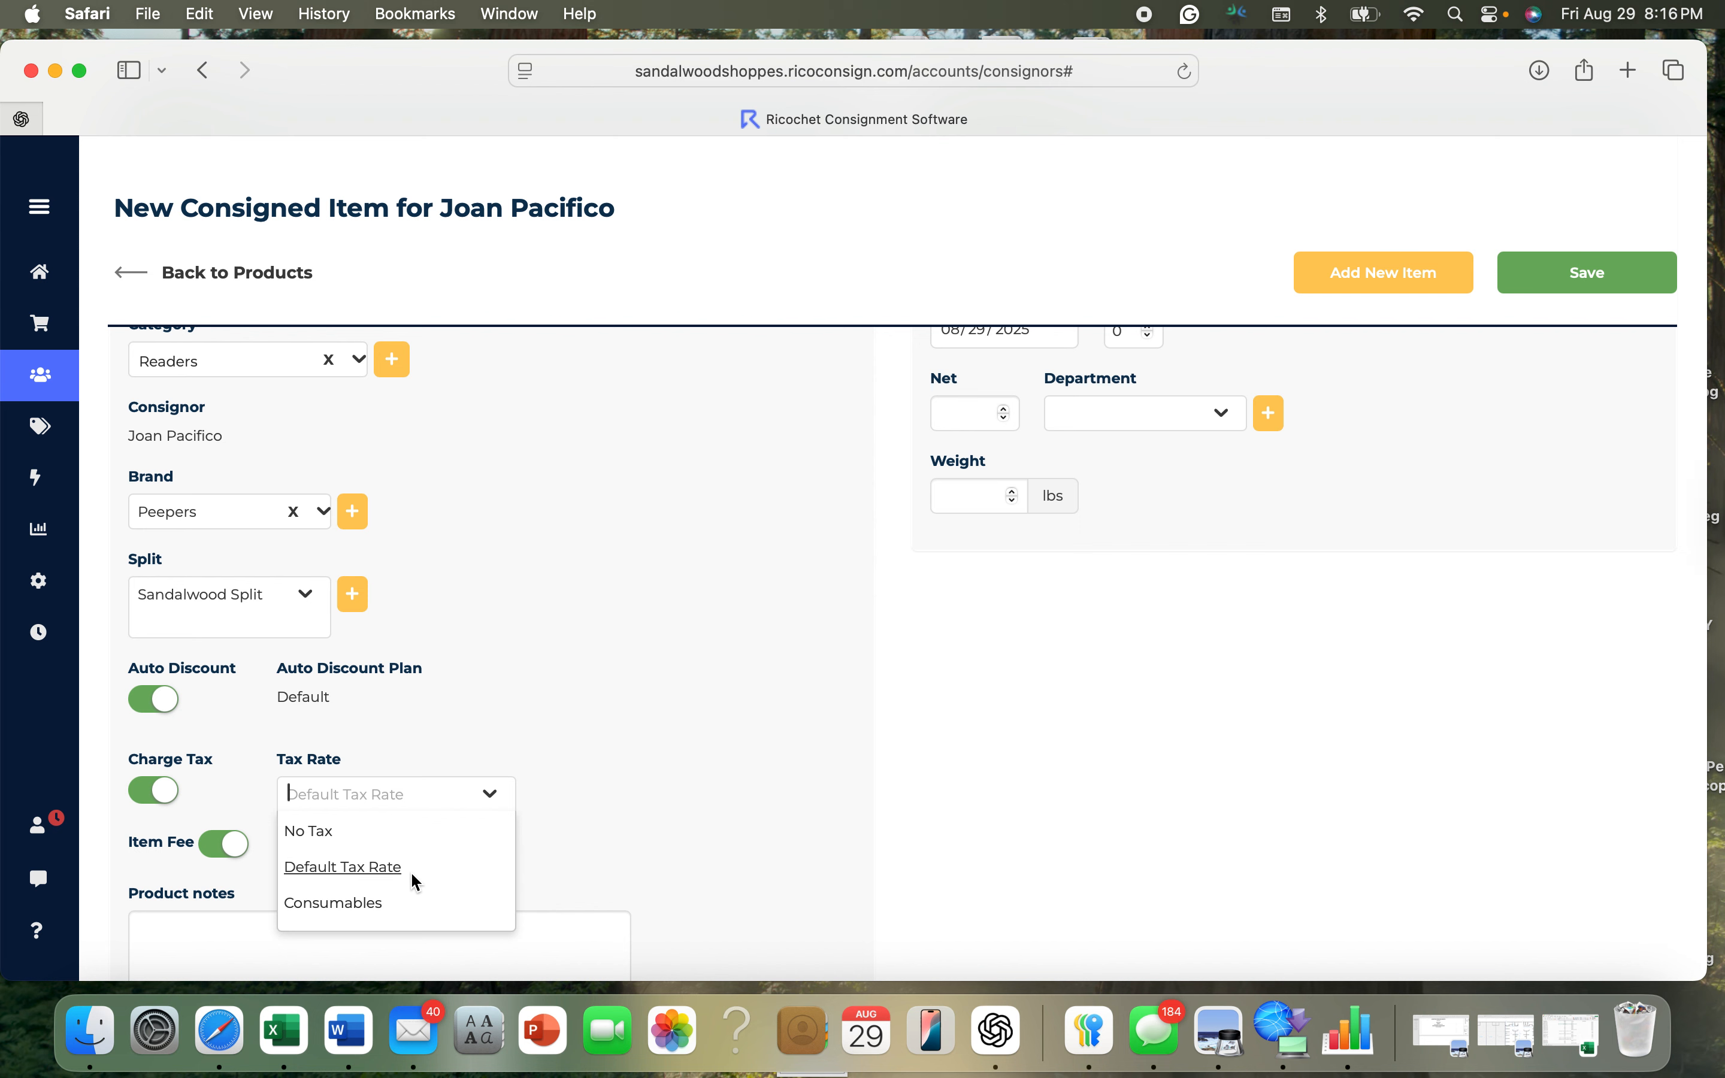
{"action": "left_click", "coordinate": [379, 904]}
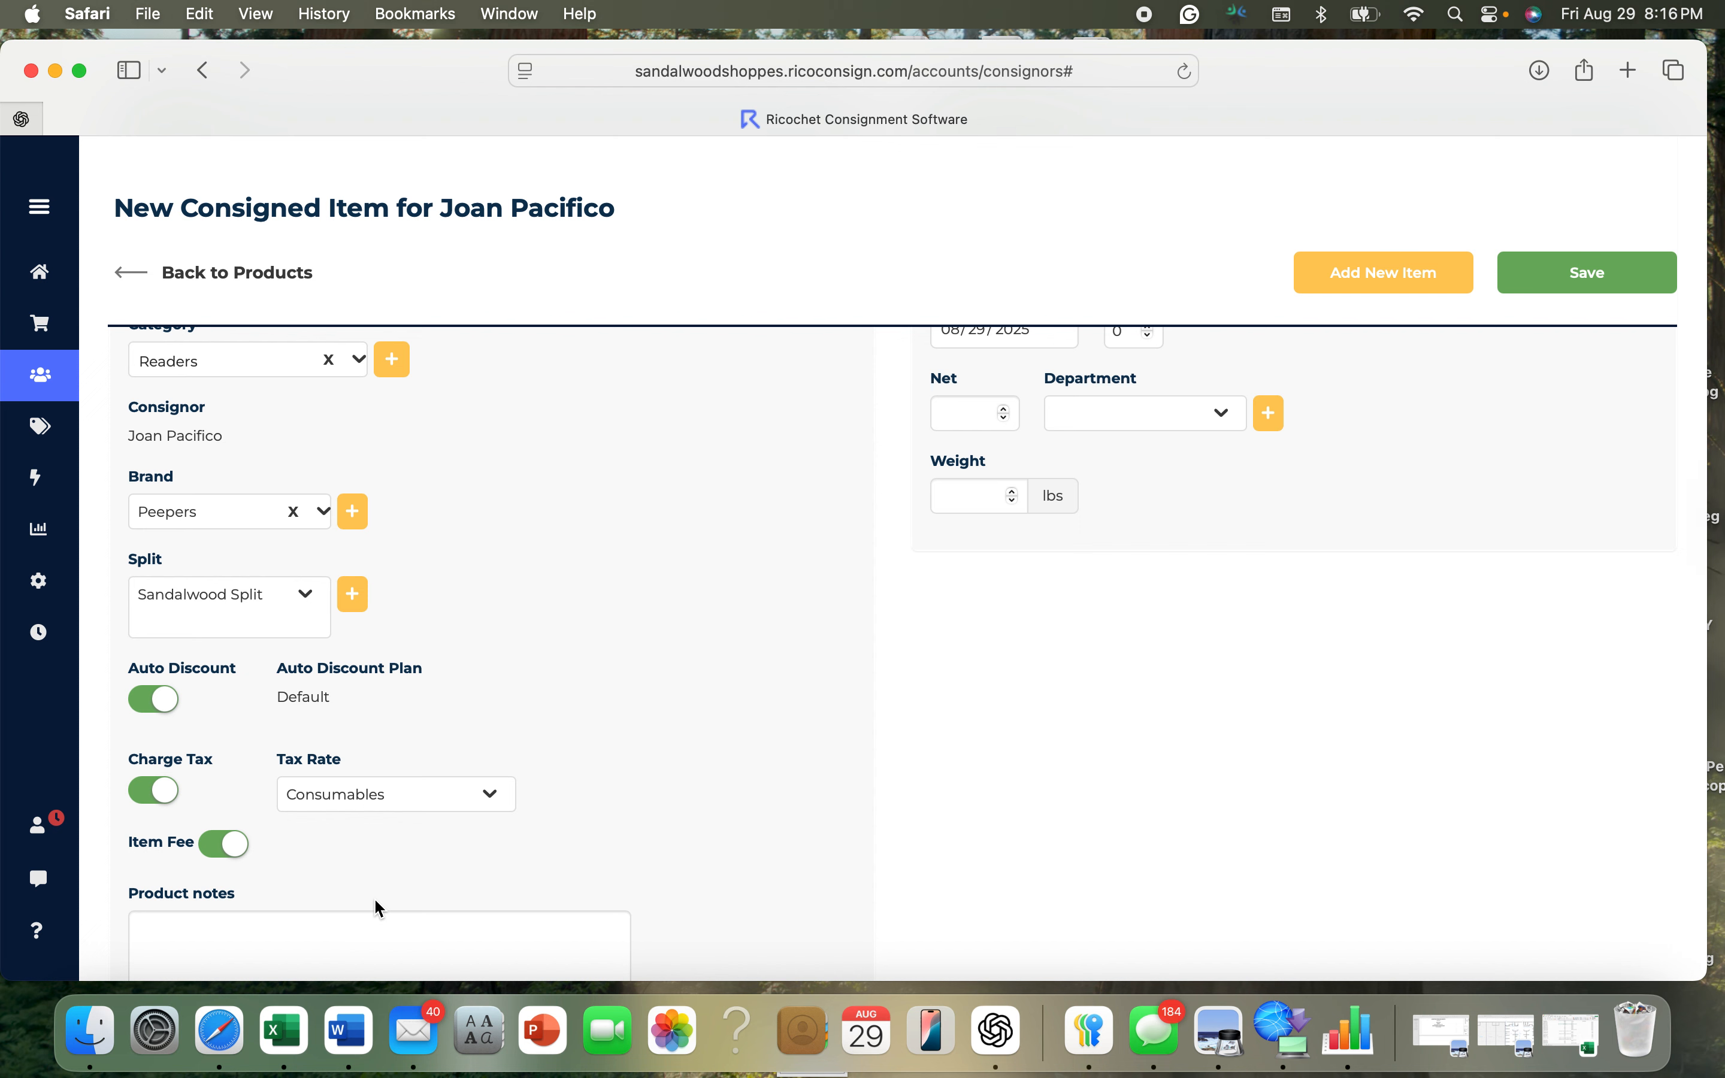
{"action": "left_click", "coordinate": [495, 803]}
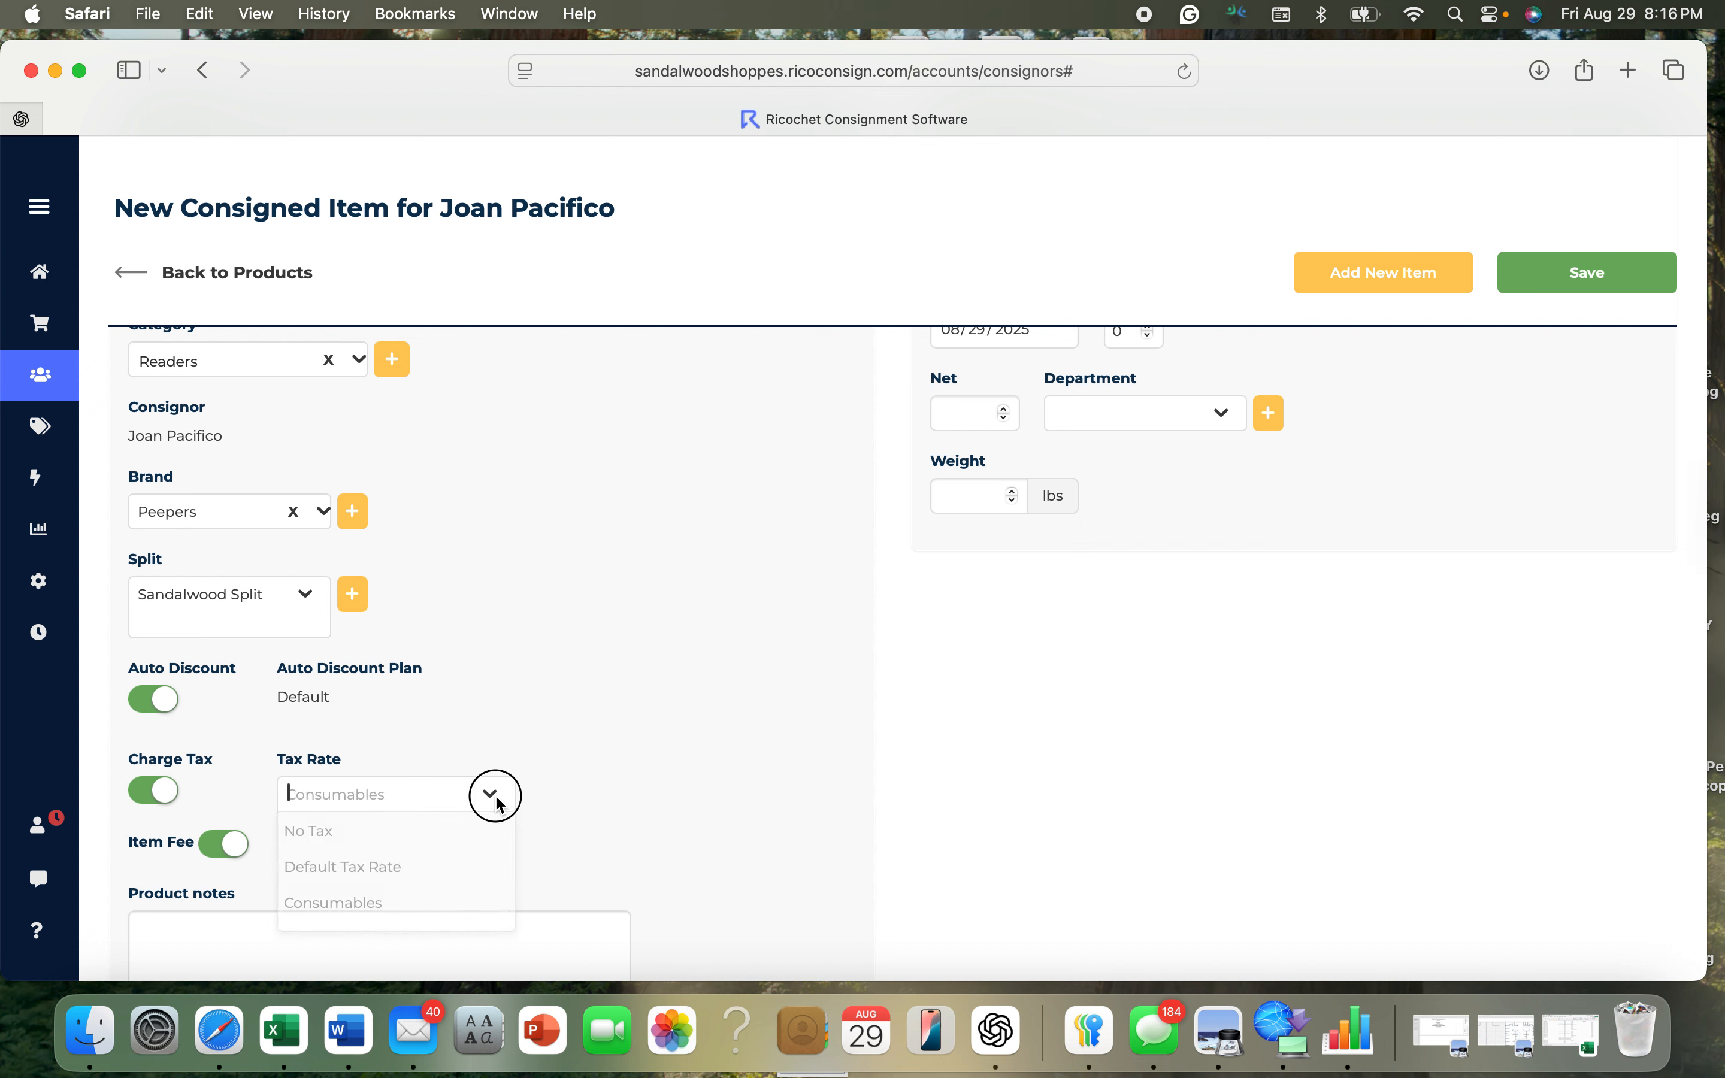
{"action": "left_click", "coordinate": [448, 866]}
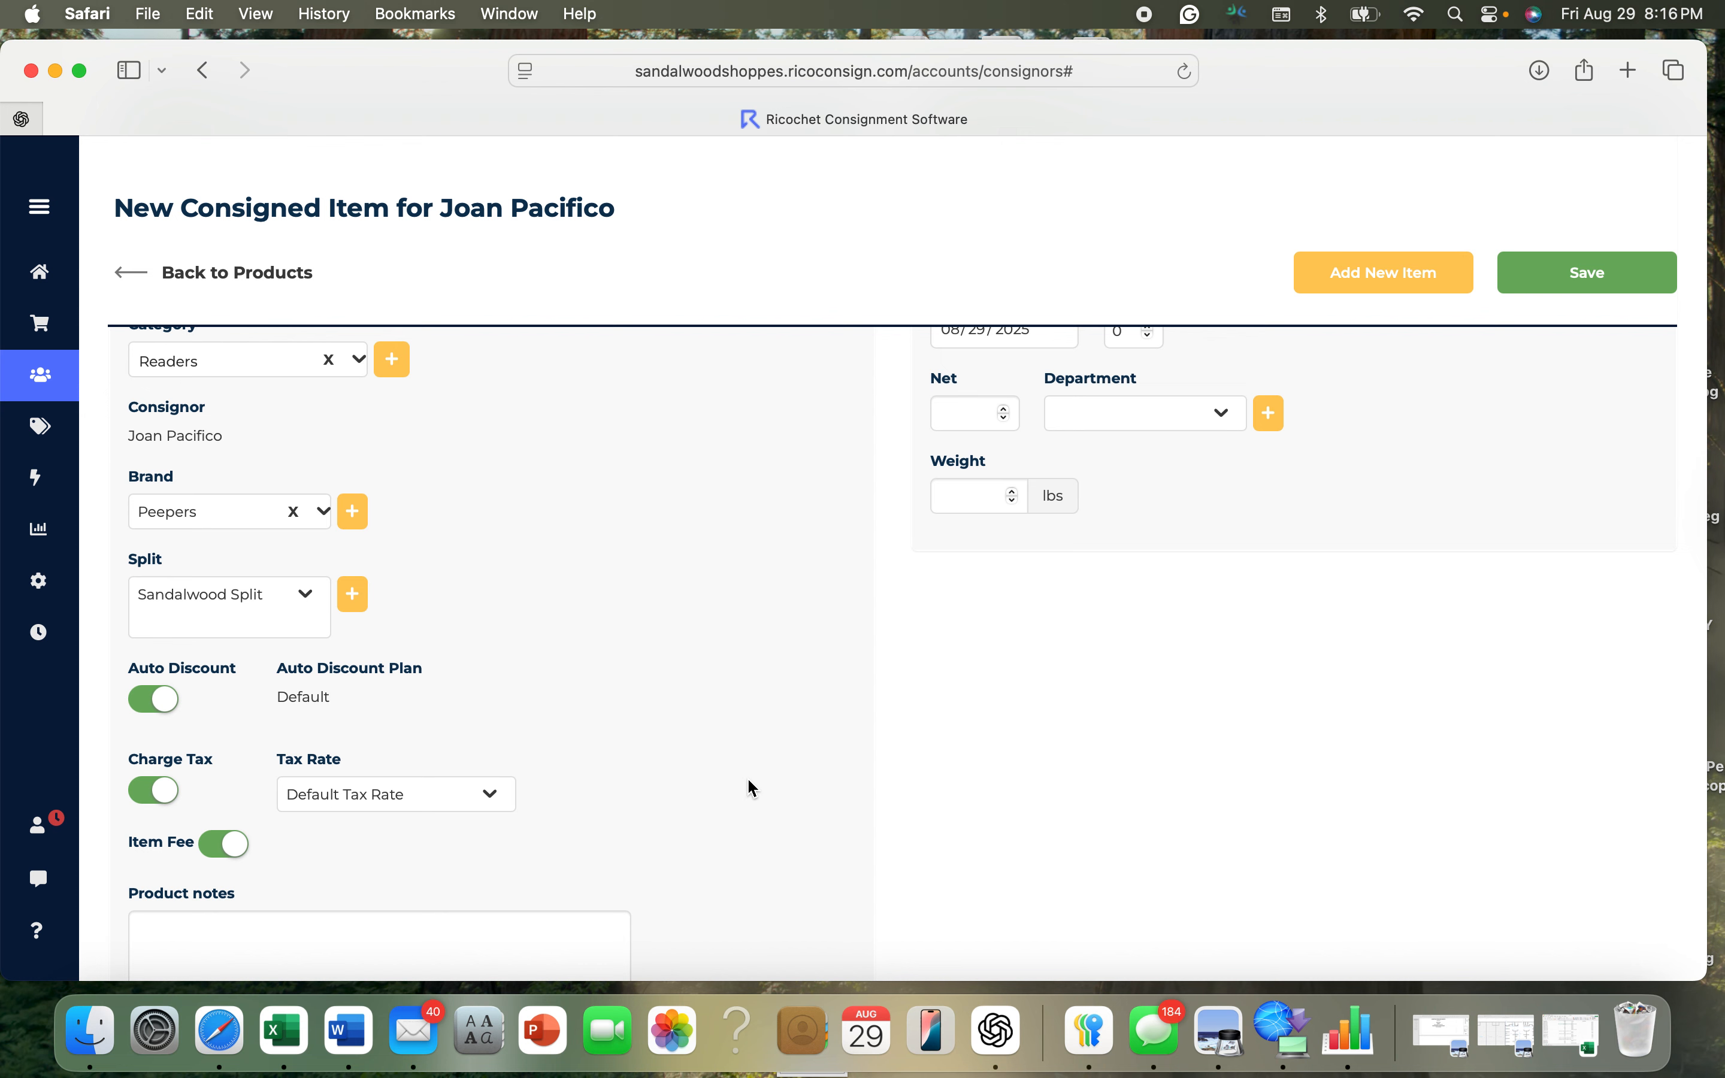
- Make the item a product with variants and choose Eye Glasses as the variant attribute
{"action": "scroll", "coordinate": [741, 799], "scroll_direction": "down", "scroll_amount": 5}
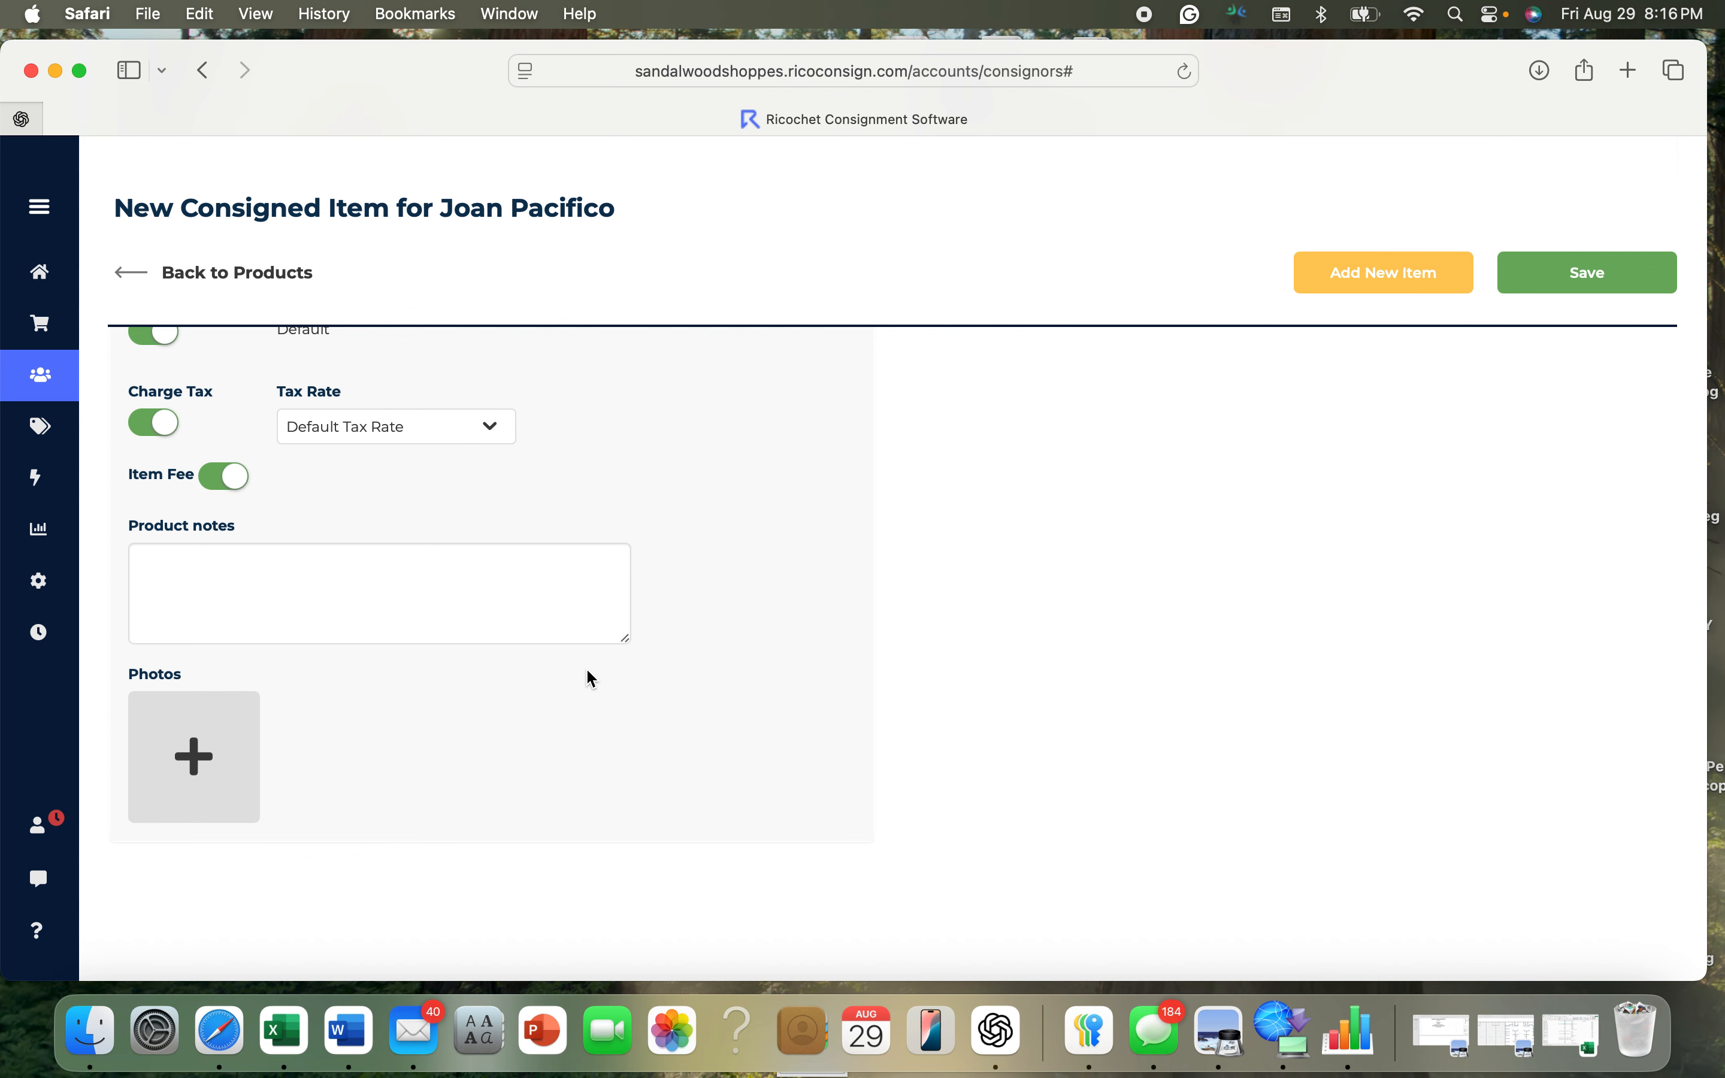
{"action": "scroll", "coordinate": [506, 685], "scroll_direction": "up", "scroll_amount": 10}
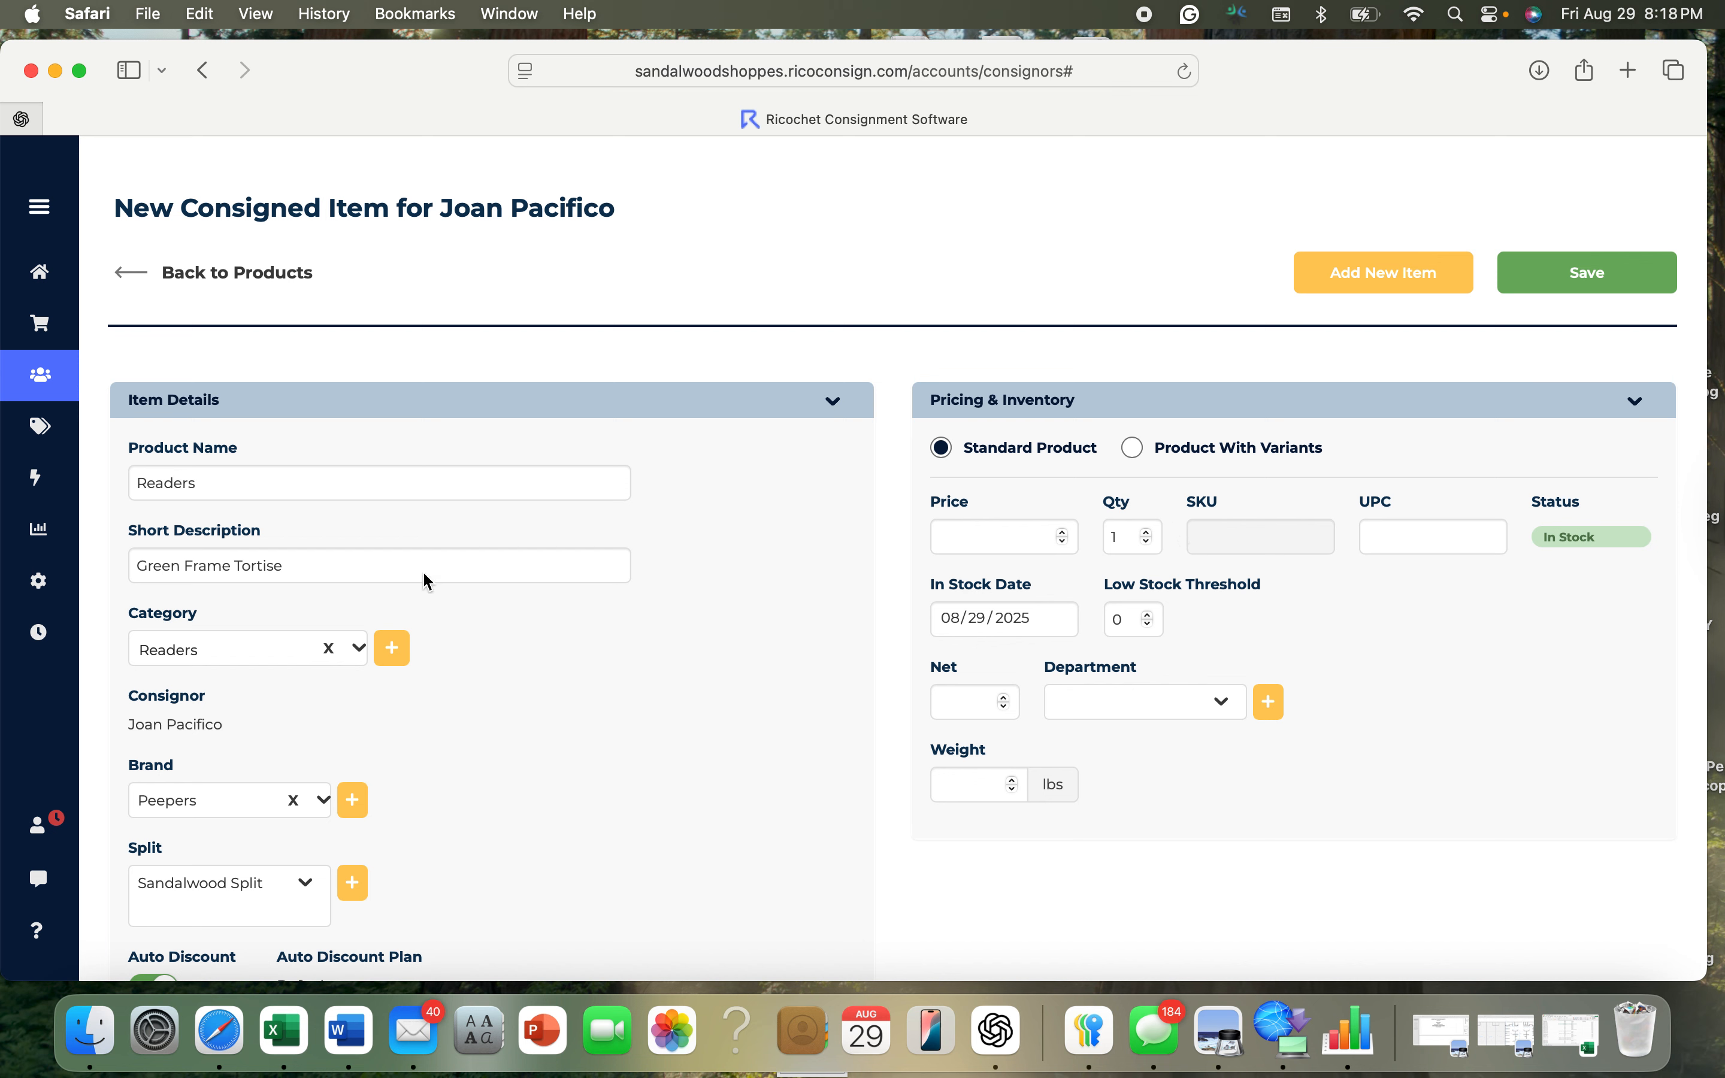
{"action": "left_click", "coordinate": [1133, 448]}
{"action": "left_click", "coordinate": [1091, 568]}
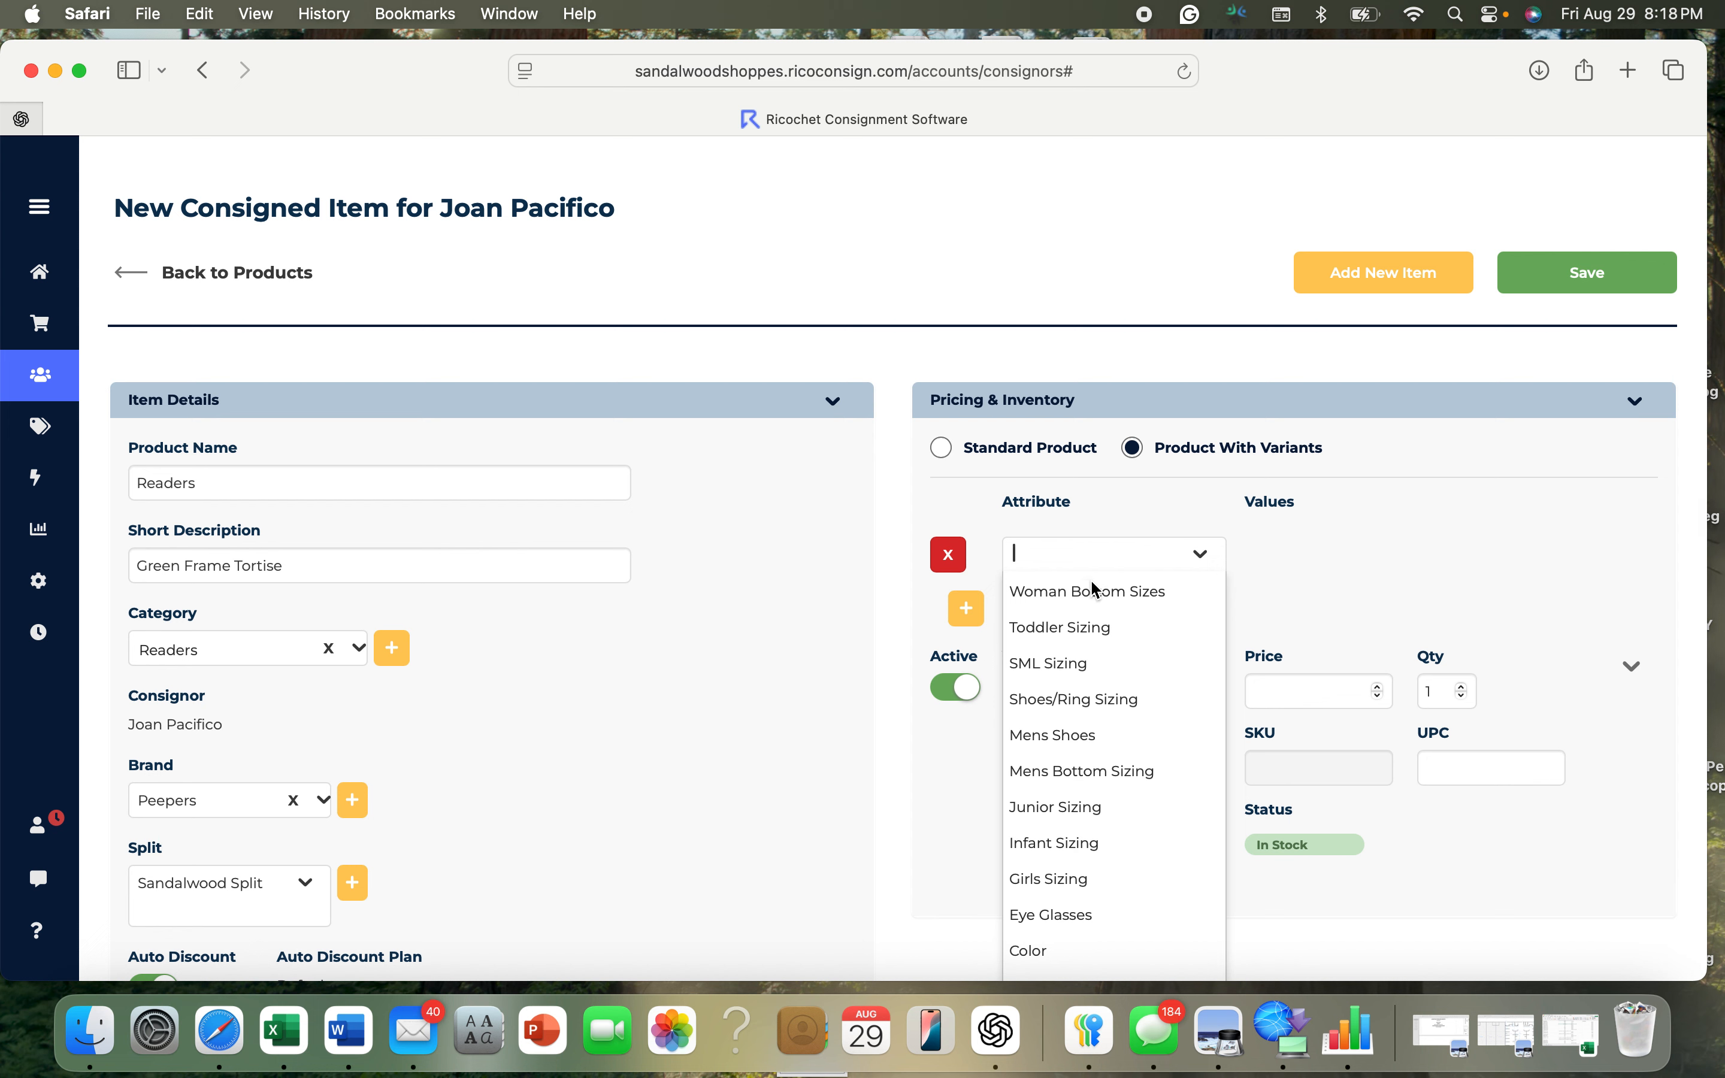
{"action": "left_click", "coordinate": [1047, 914]}
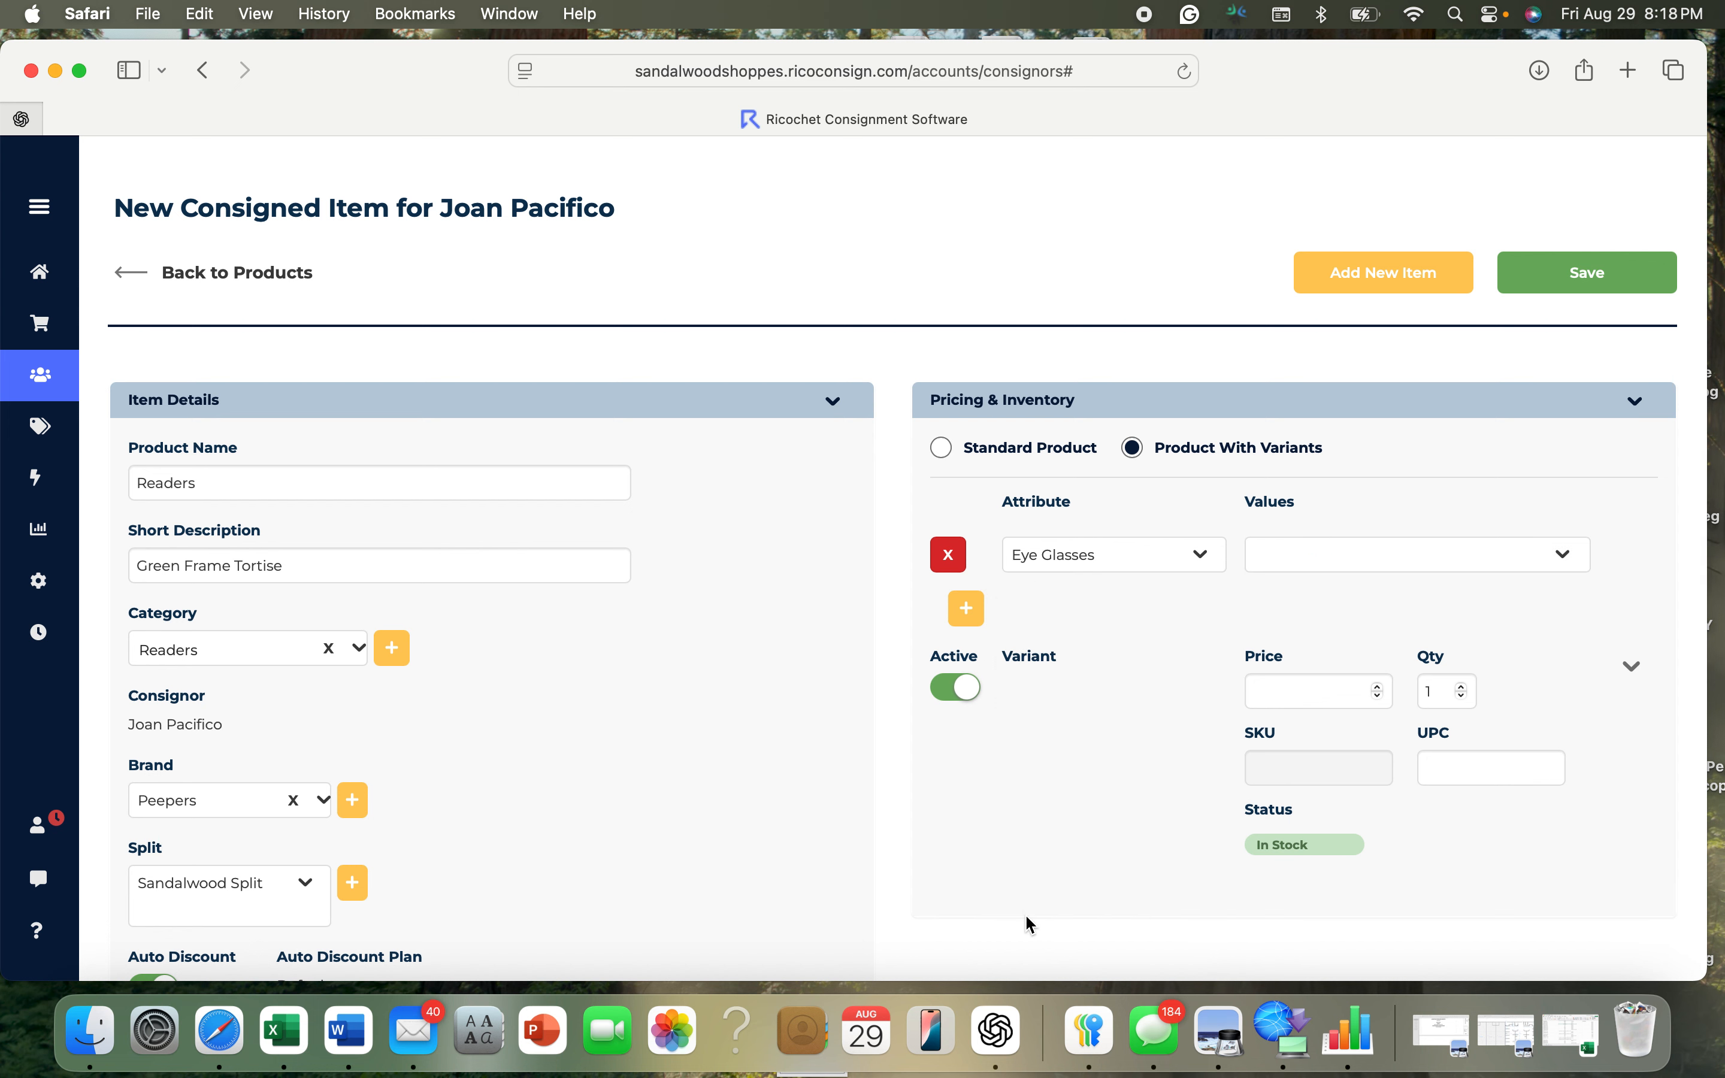
- Add the values 1.0, 2.0 and 3.0 to the Eye Glasses attribute
{"action": "left_click", "coordinate": [1285, 560]}
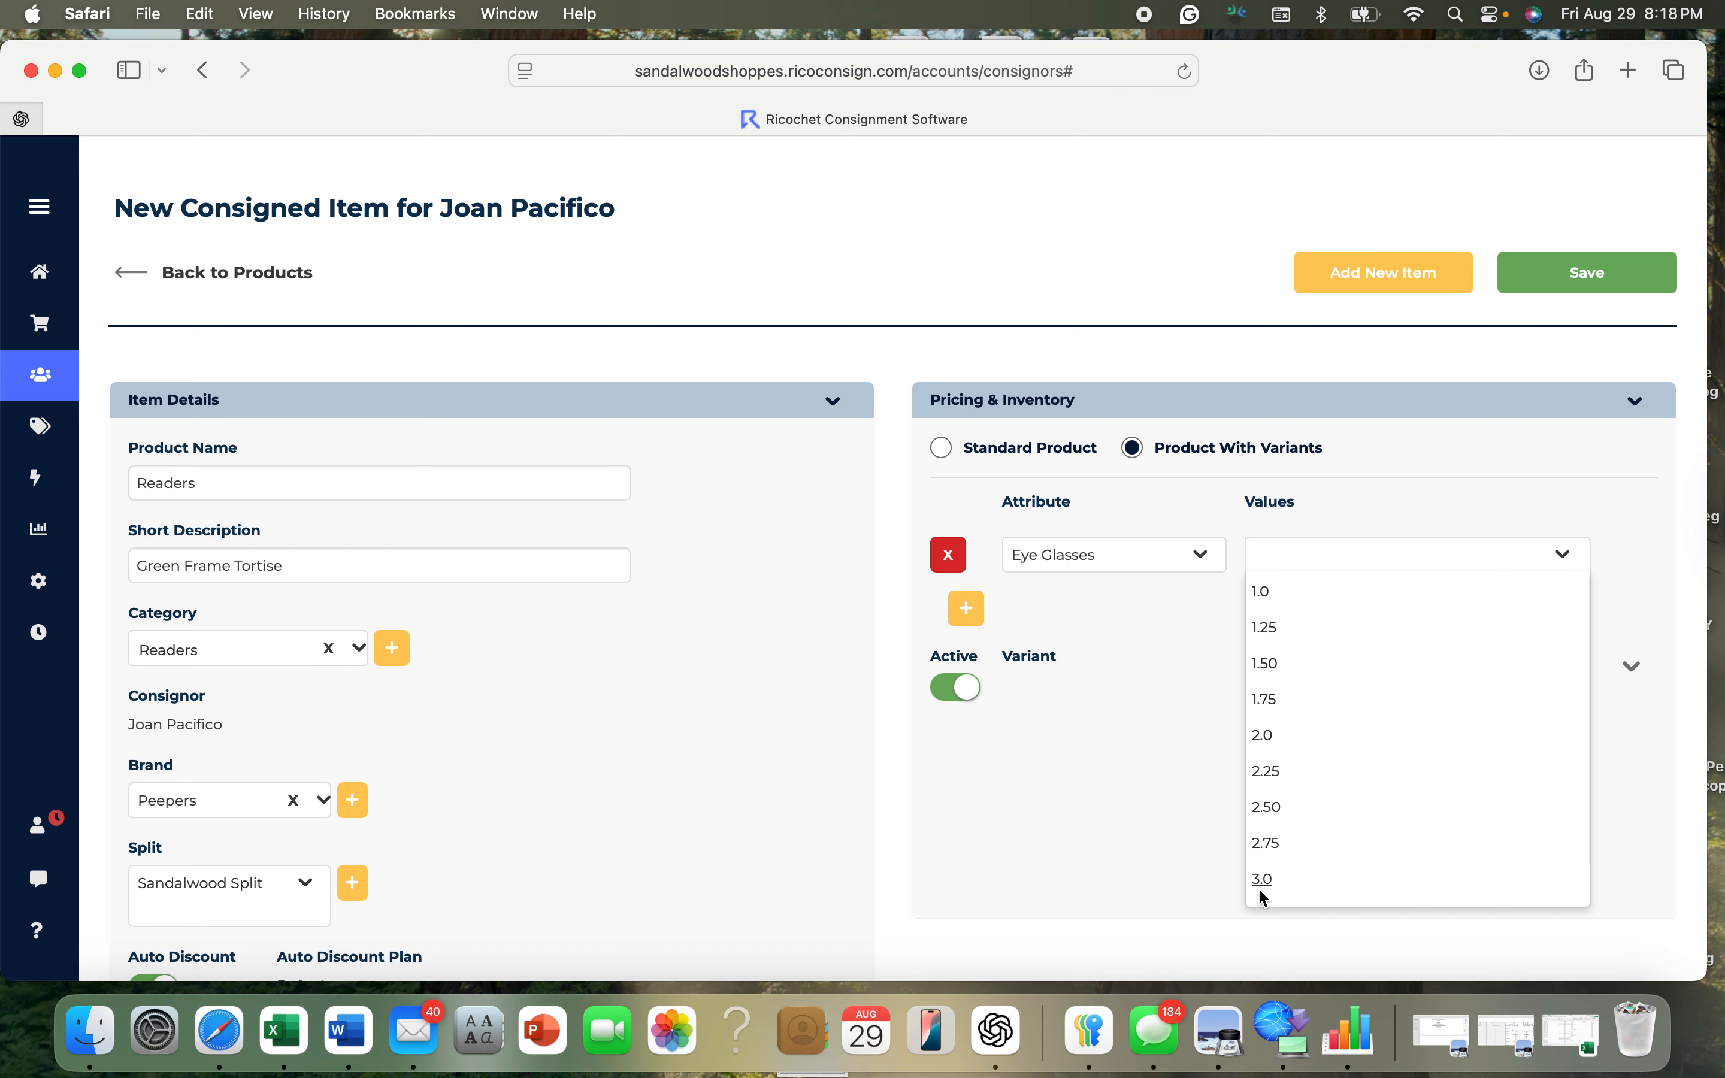
{"action": "left_click", "coordinate": [1267, 601]}
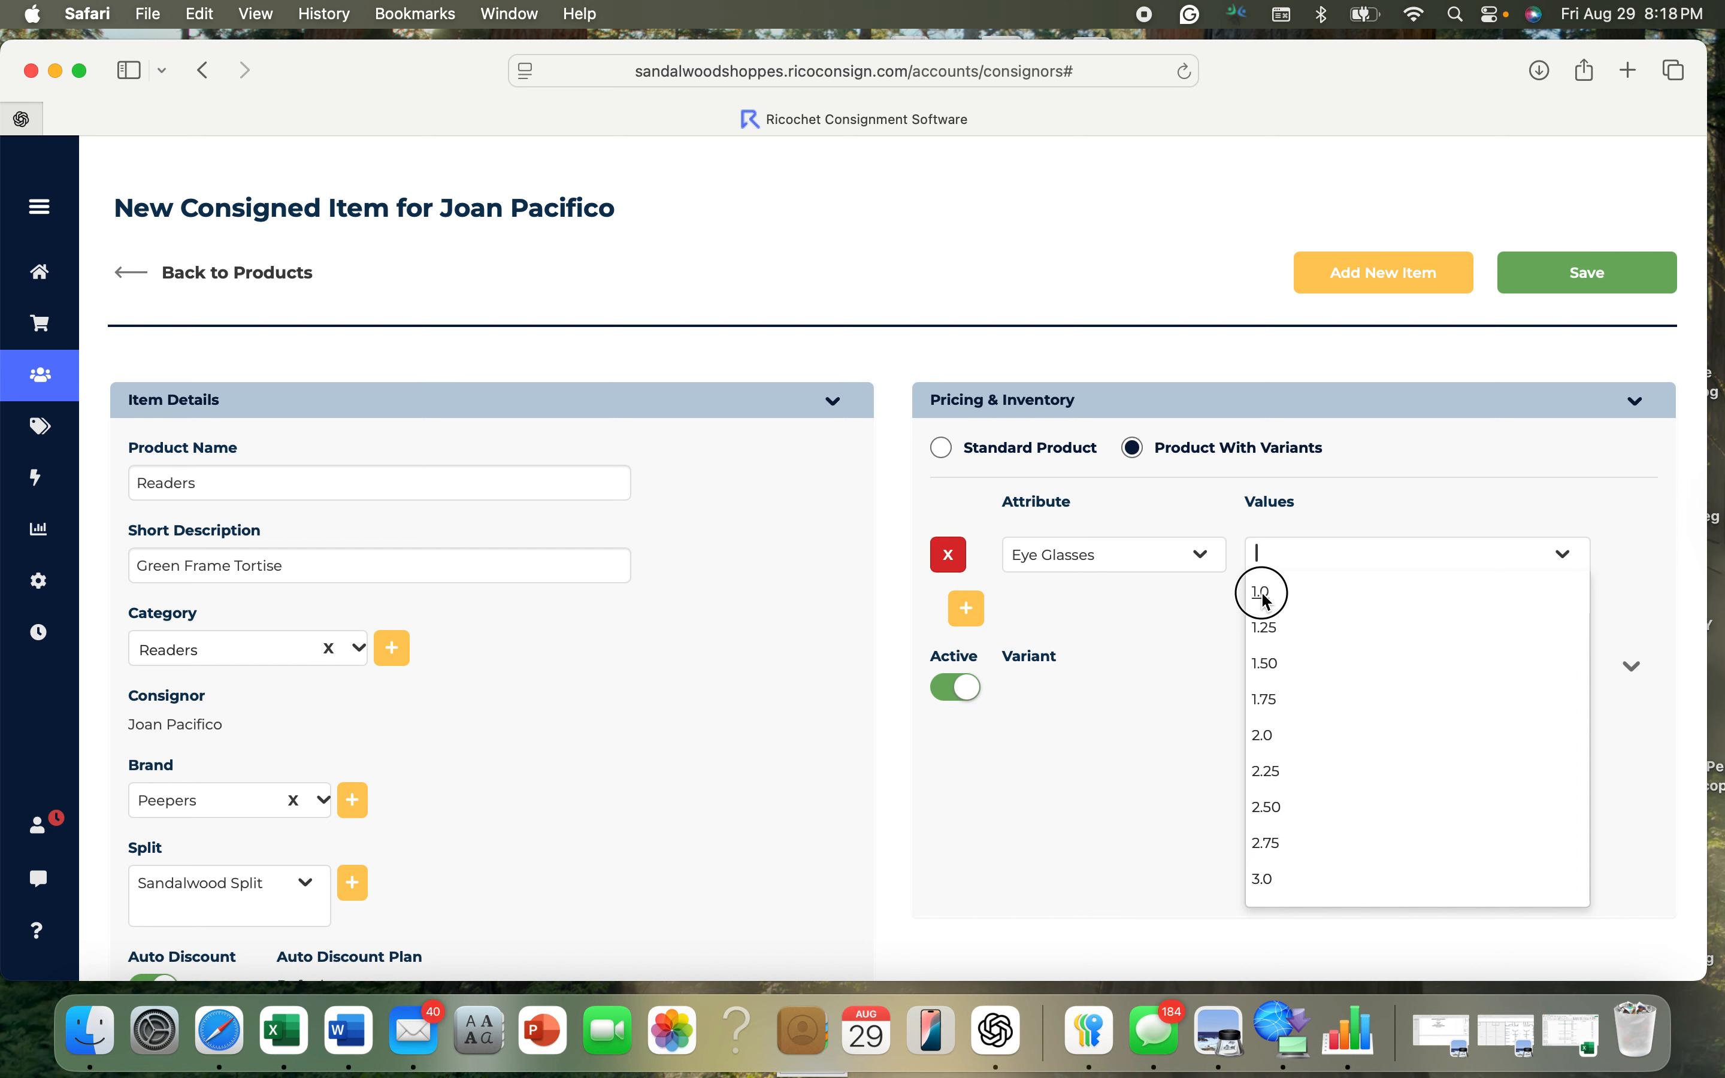
{"action": "left_click", "coordinate": [1331, 560]}
{"action": "left_click", "coordinate": [1261, 741]}
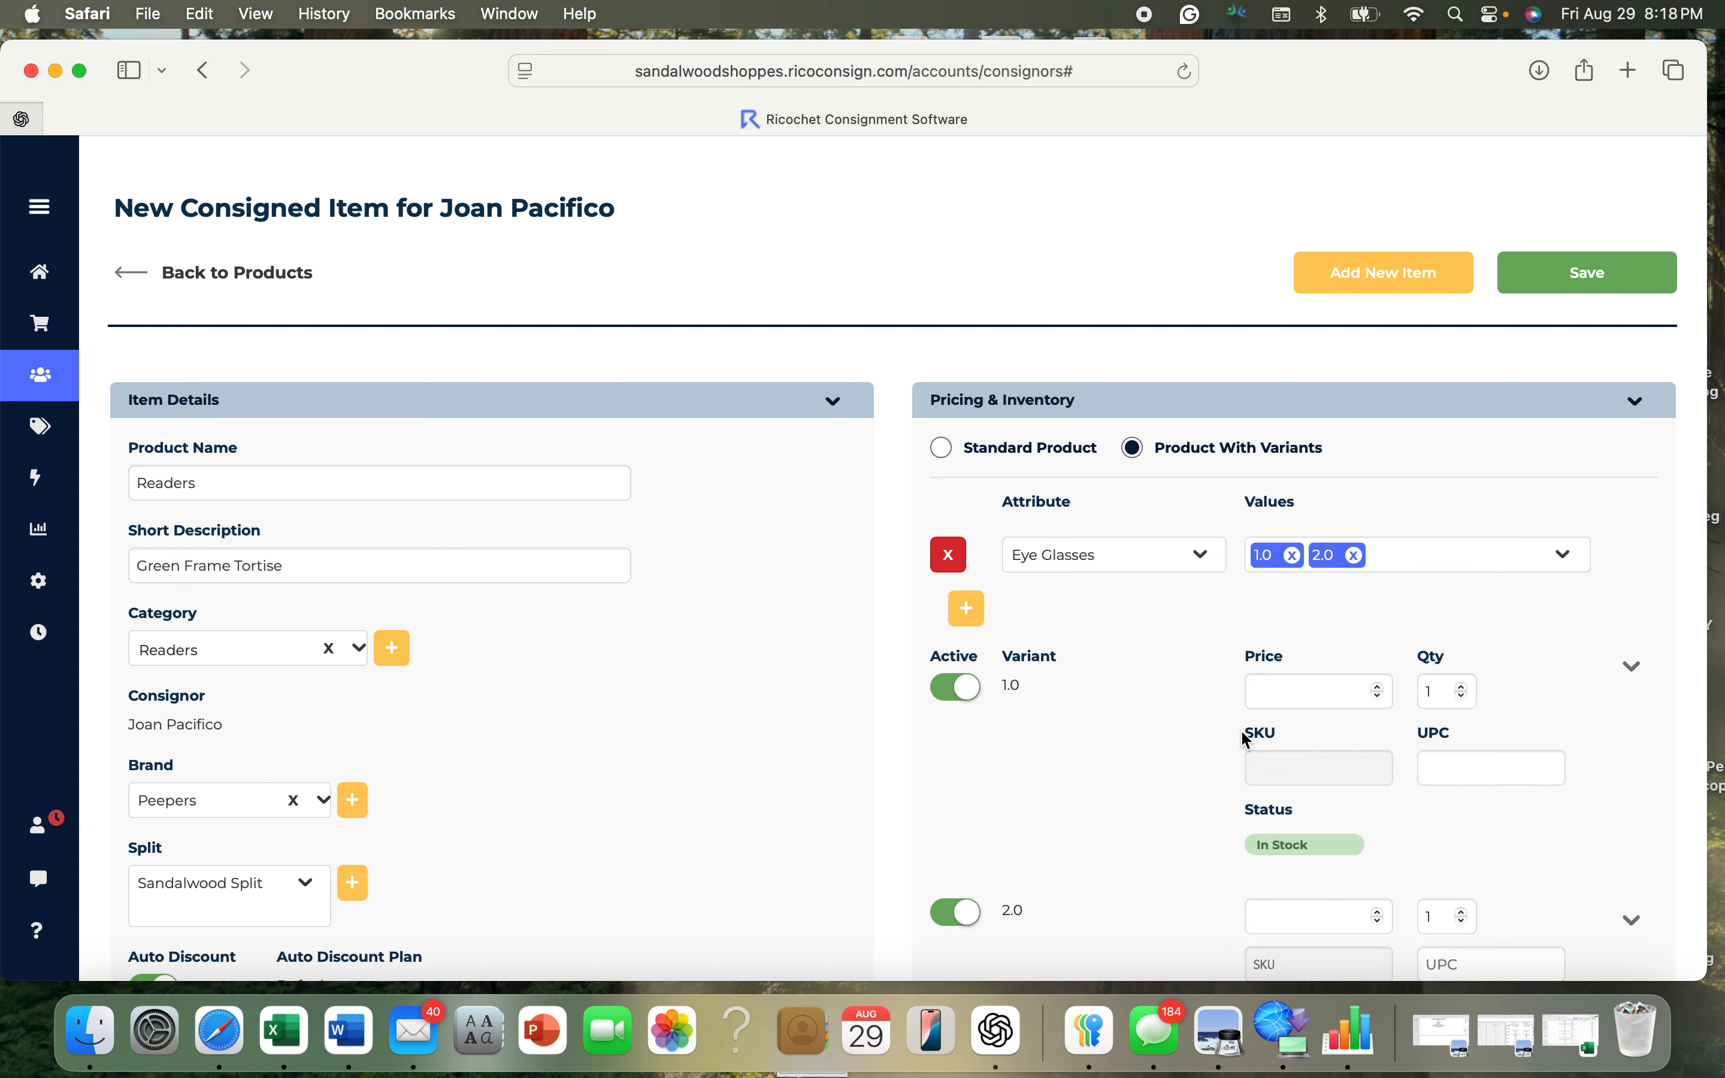
{"action": "left_click", "coordinate": [1386, 560]}
{"action": "left_click", "coordinate": [1265, 880]}
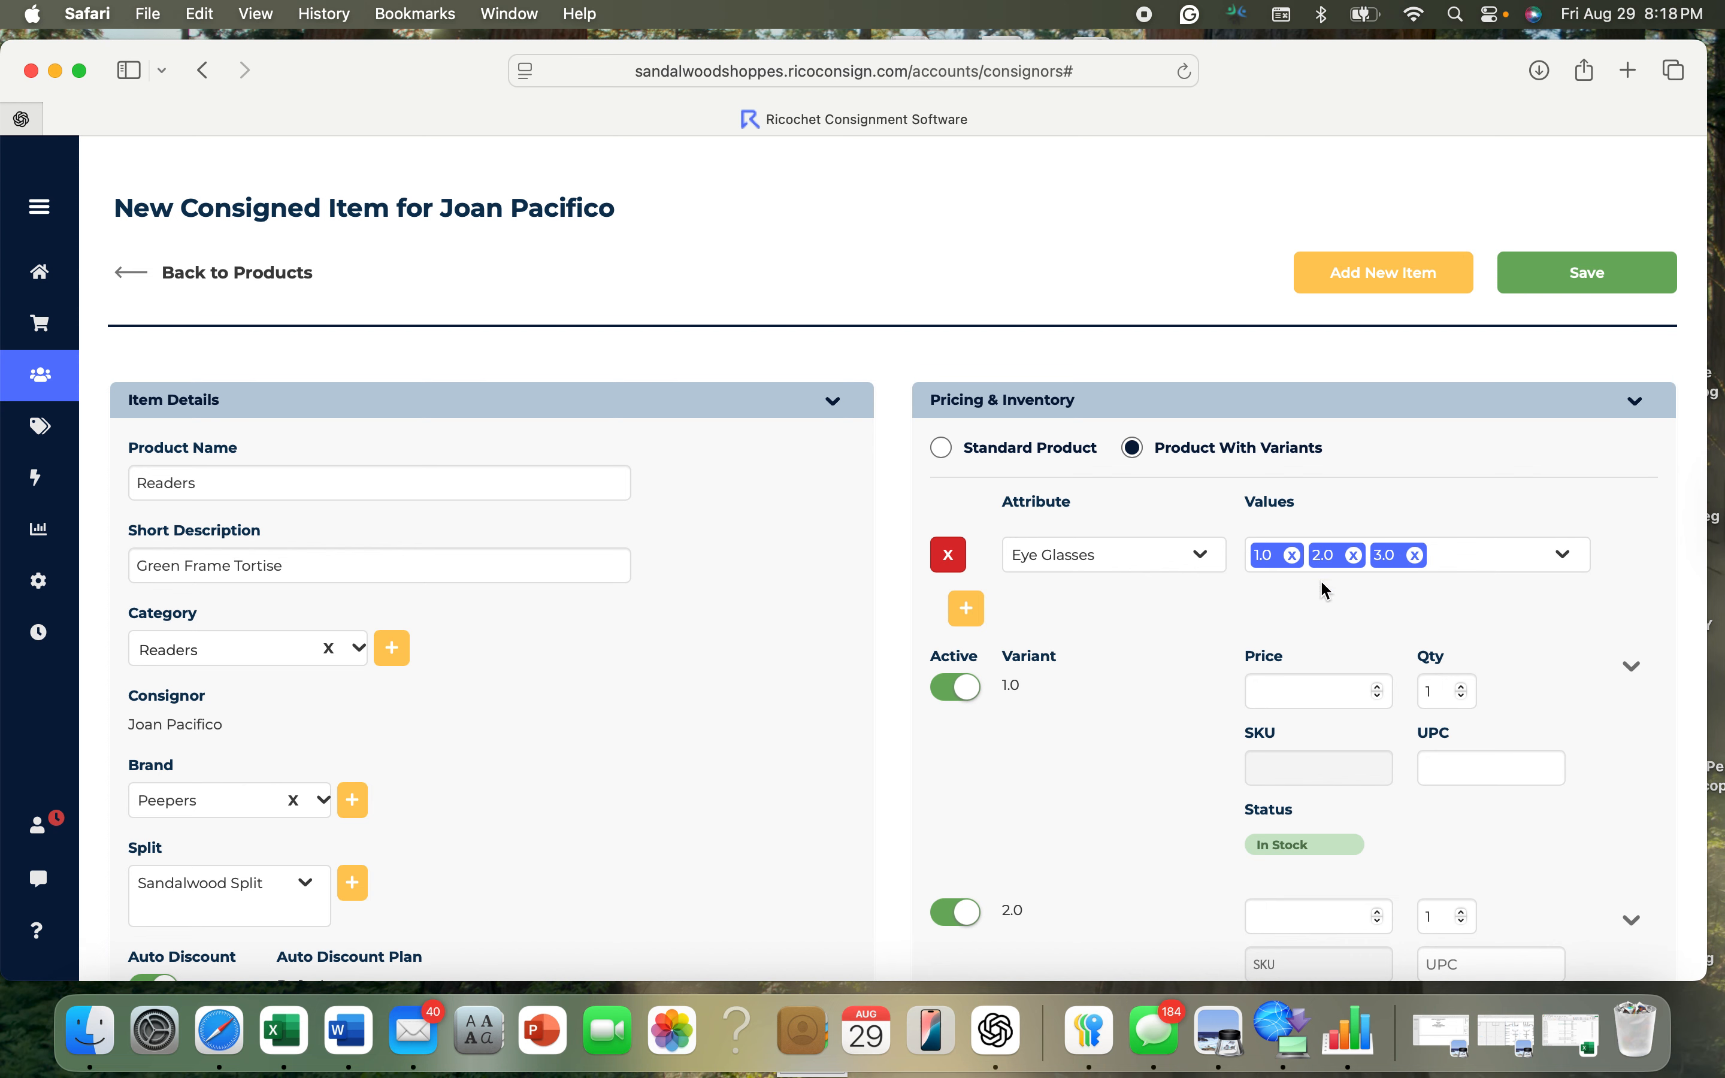
- Set the price of the 1.0 variant to 29.99 and its quantity to 2
{"action": "scroll", "coordinate": [1100, 719], "scroll_direction": "down", "scroll_amount": 3}
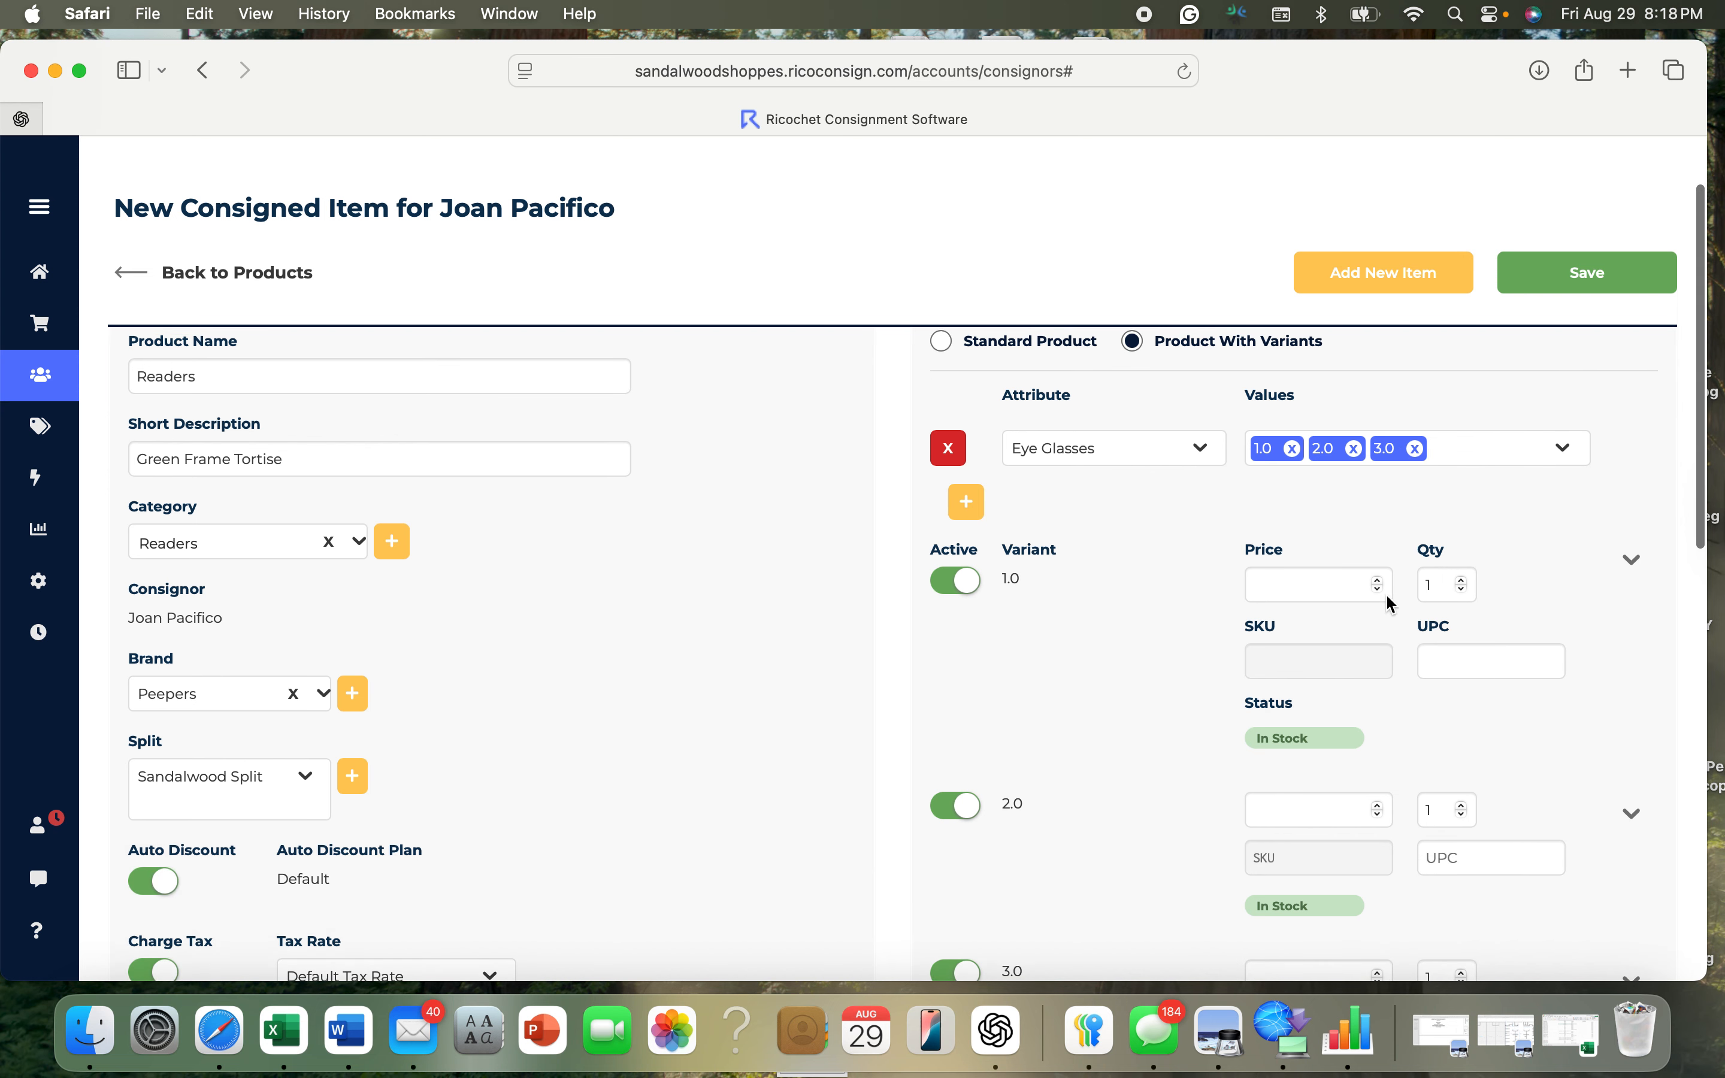
{"action": "left_click", "coordinate": [1296, 598]}
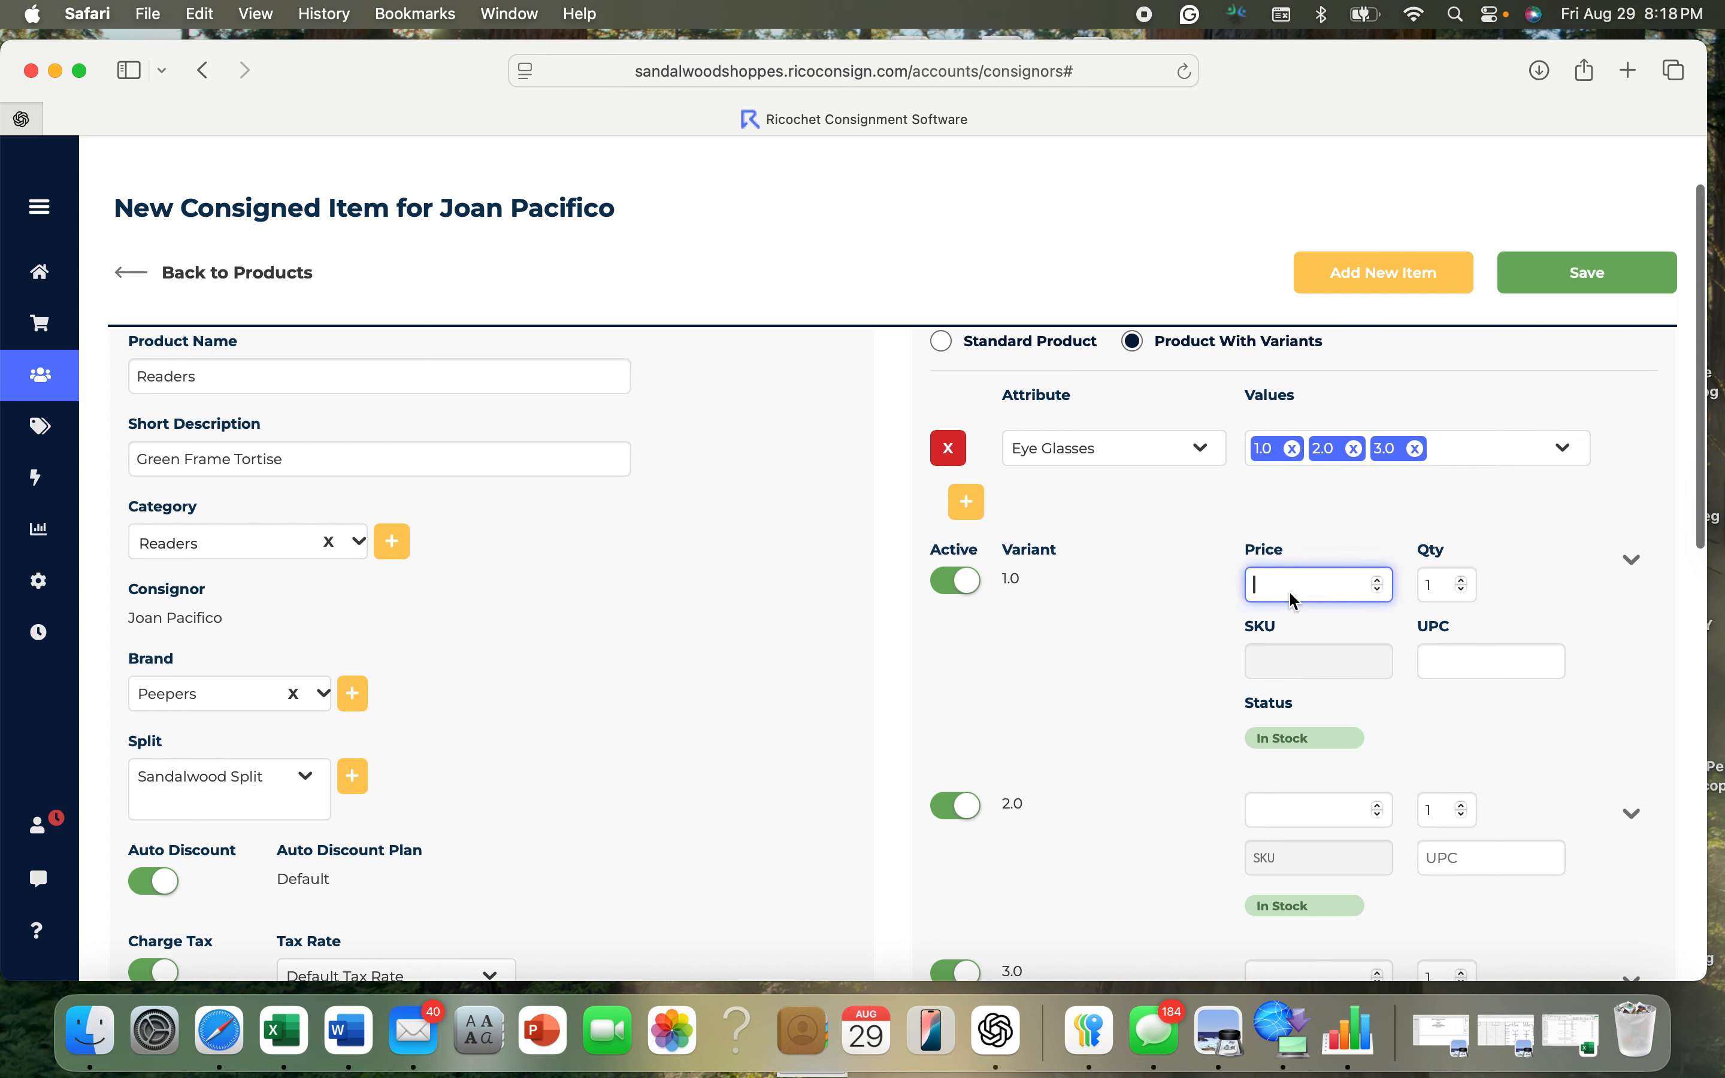
{"action": "type", "text": "29.99"}
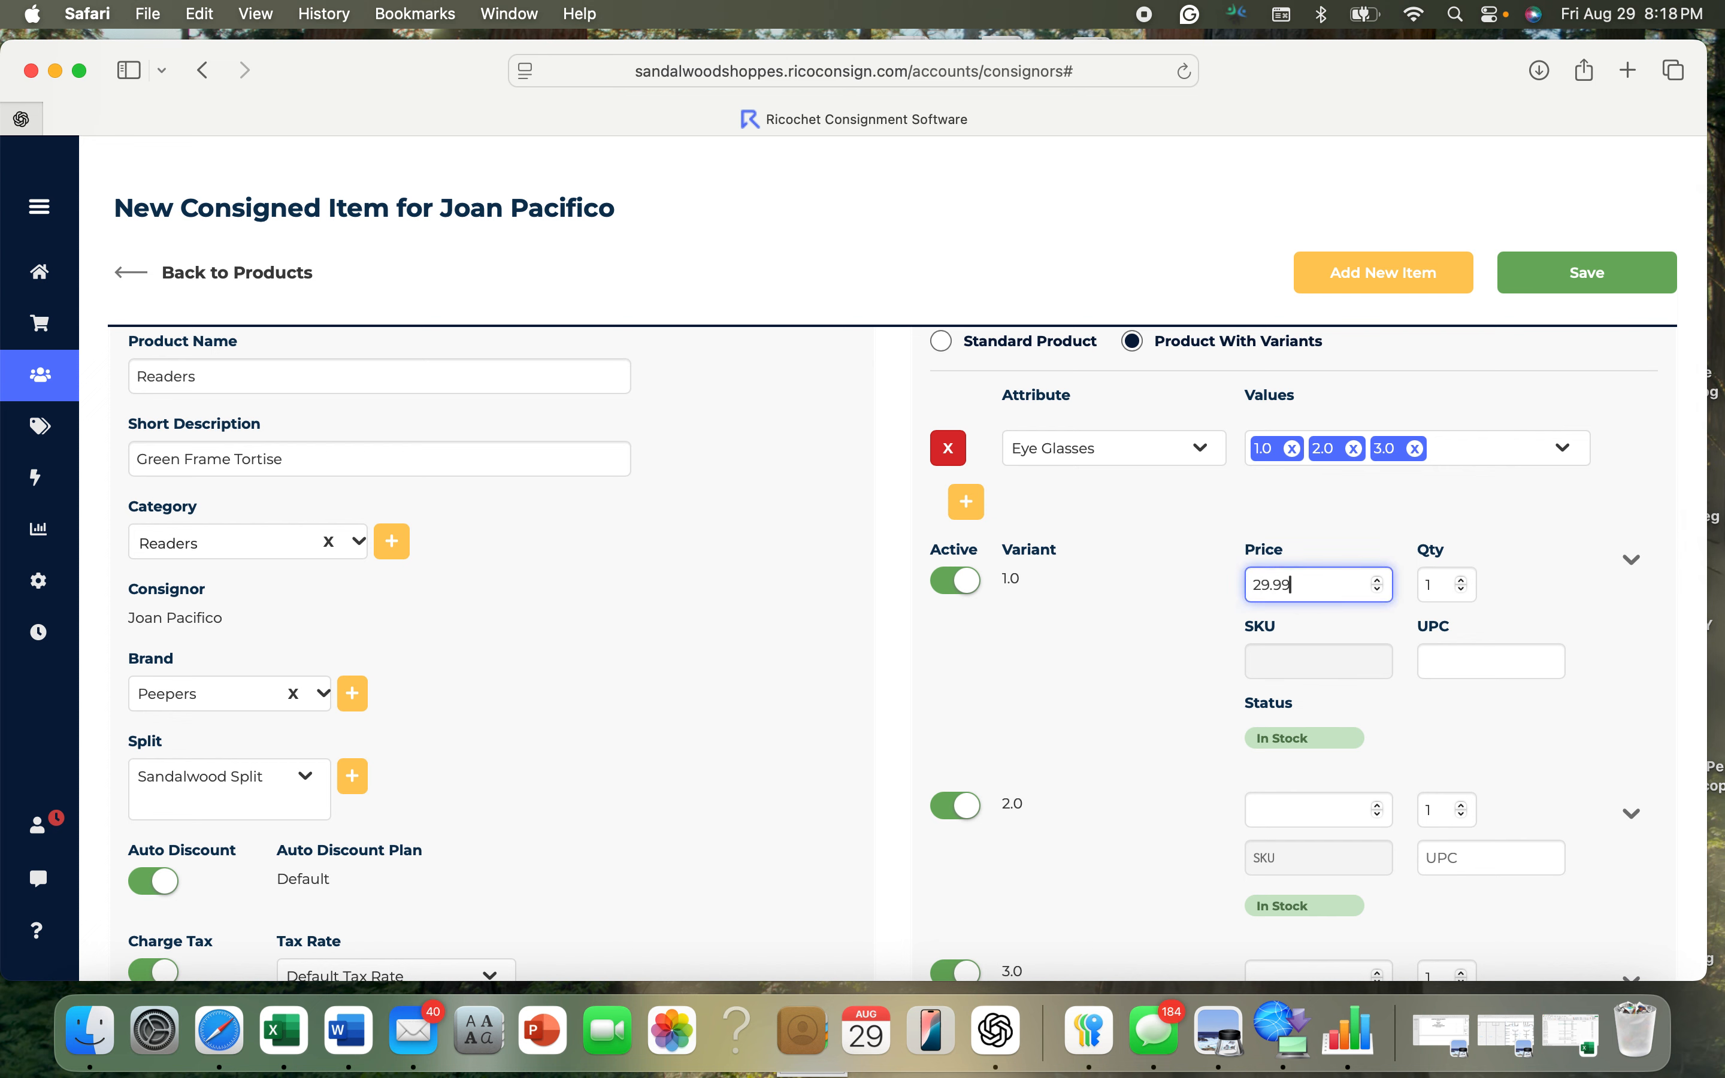
{"action": "key", "text": "Tab"}
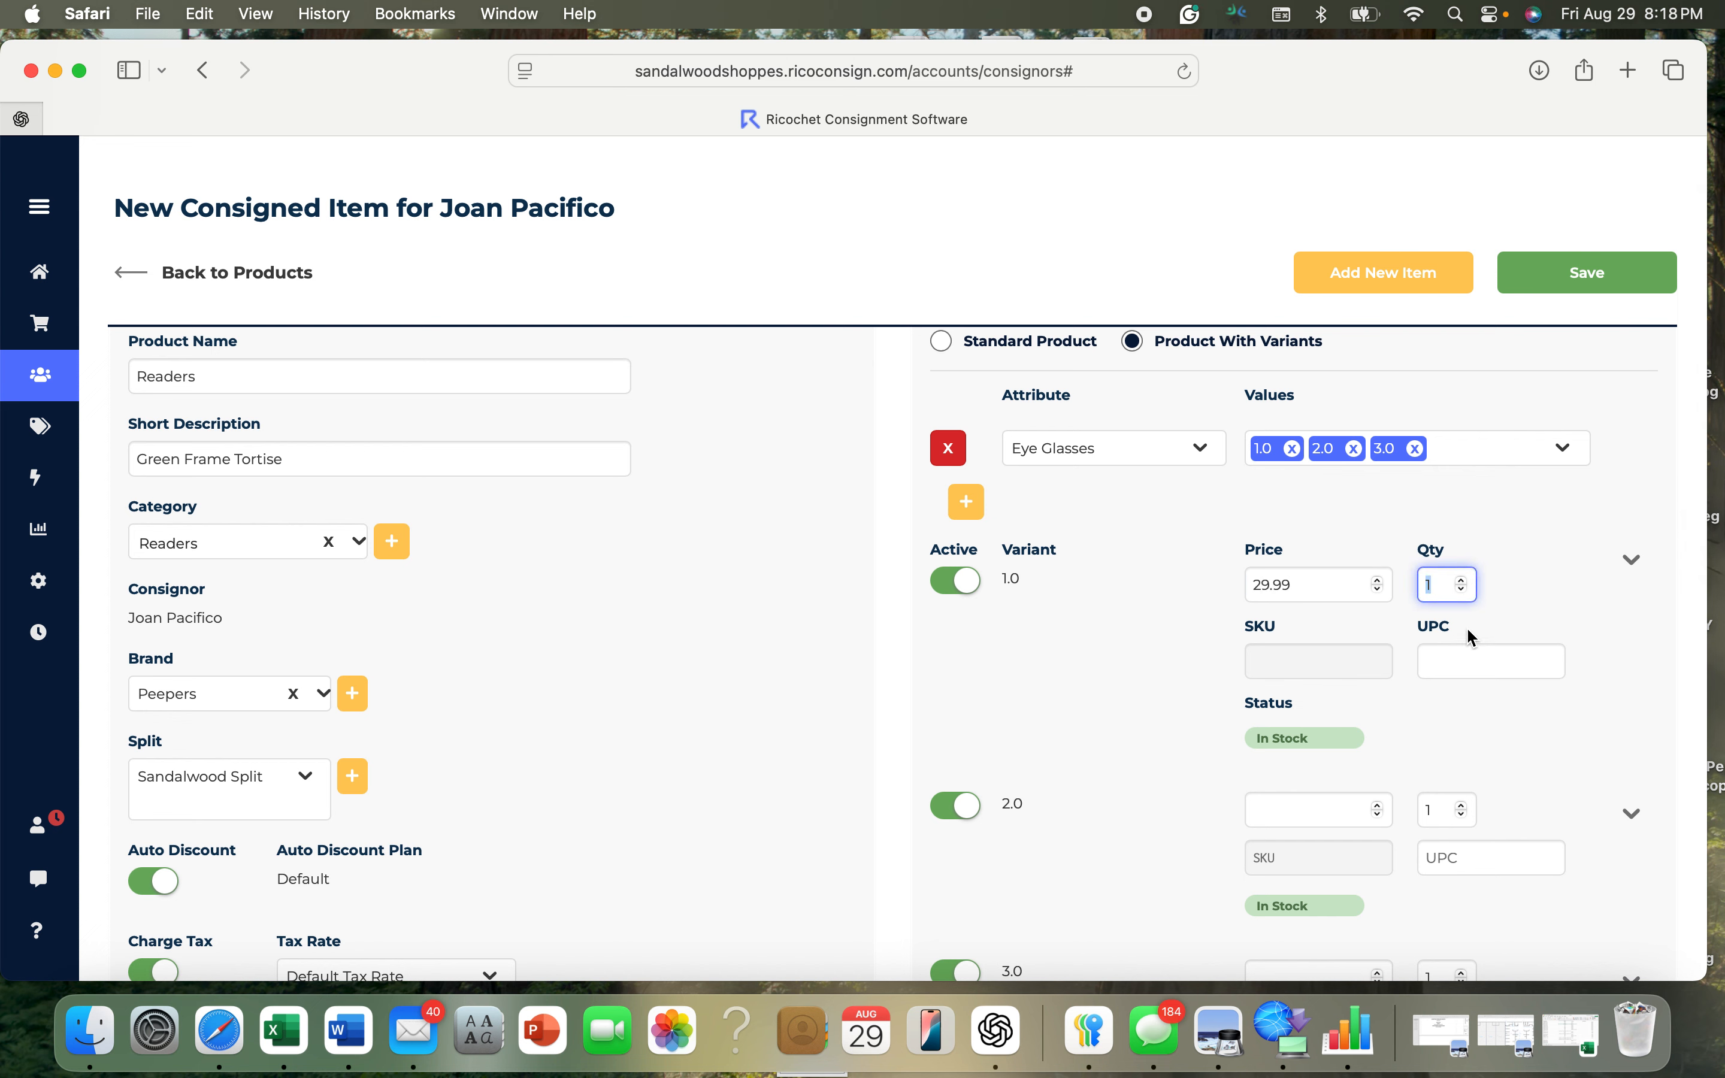
{"action": "type", "text": "2"}
- Set the price of the 2.0 variant to 29.99
{"action": "left_click", "coordinate": [1452, 810]}
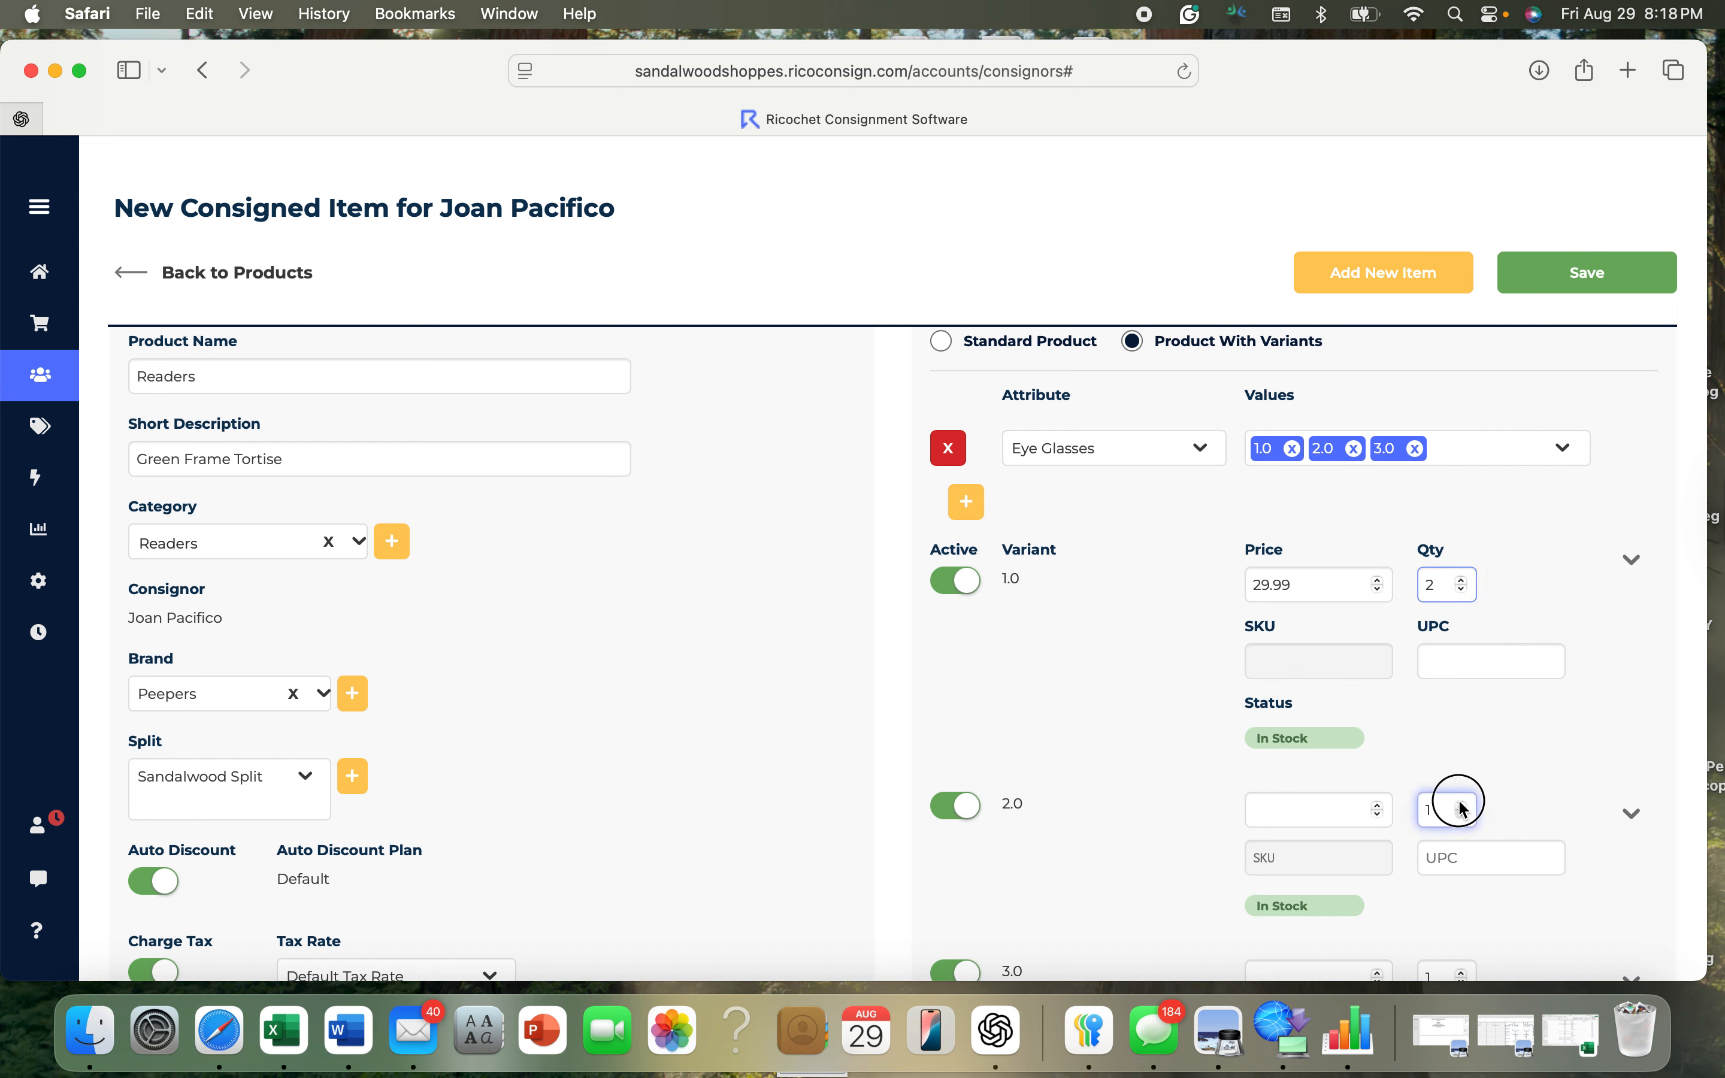
{"action": "left_click", "coordinate": [1272, 812]}
{"action": "type", "text": "29.99"}
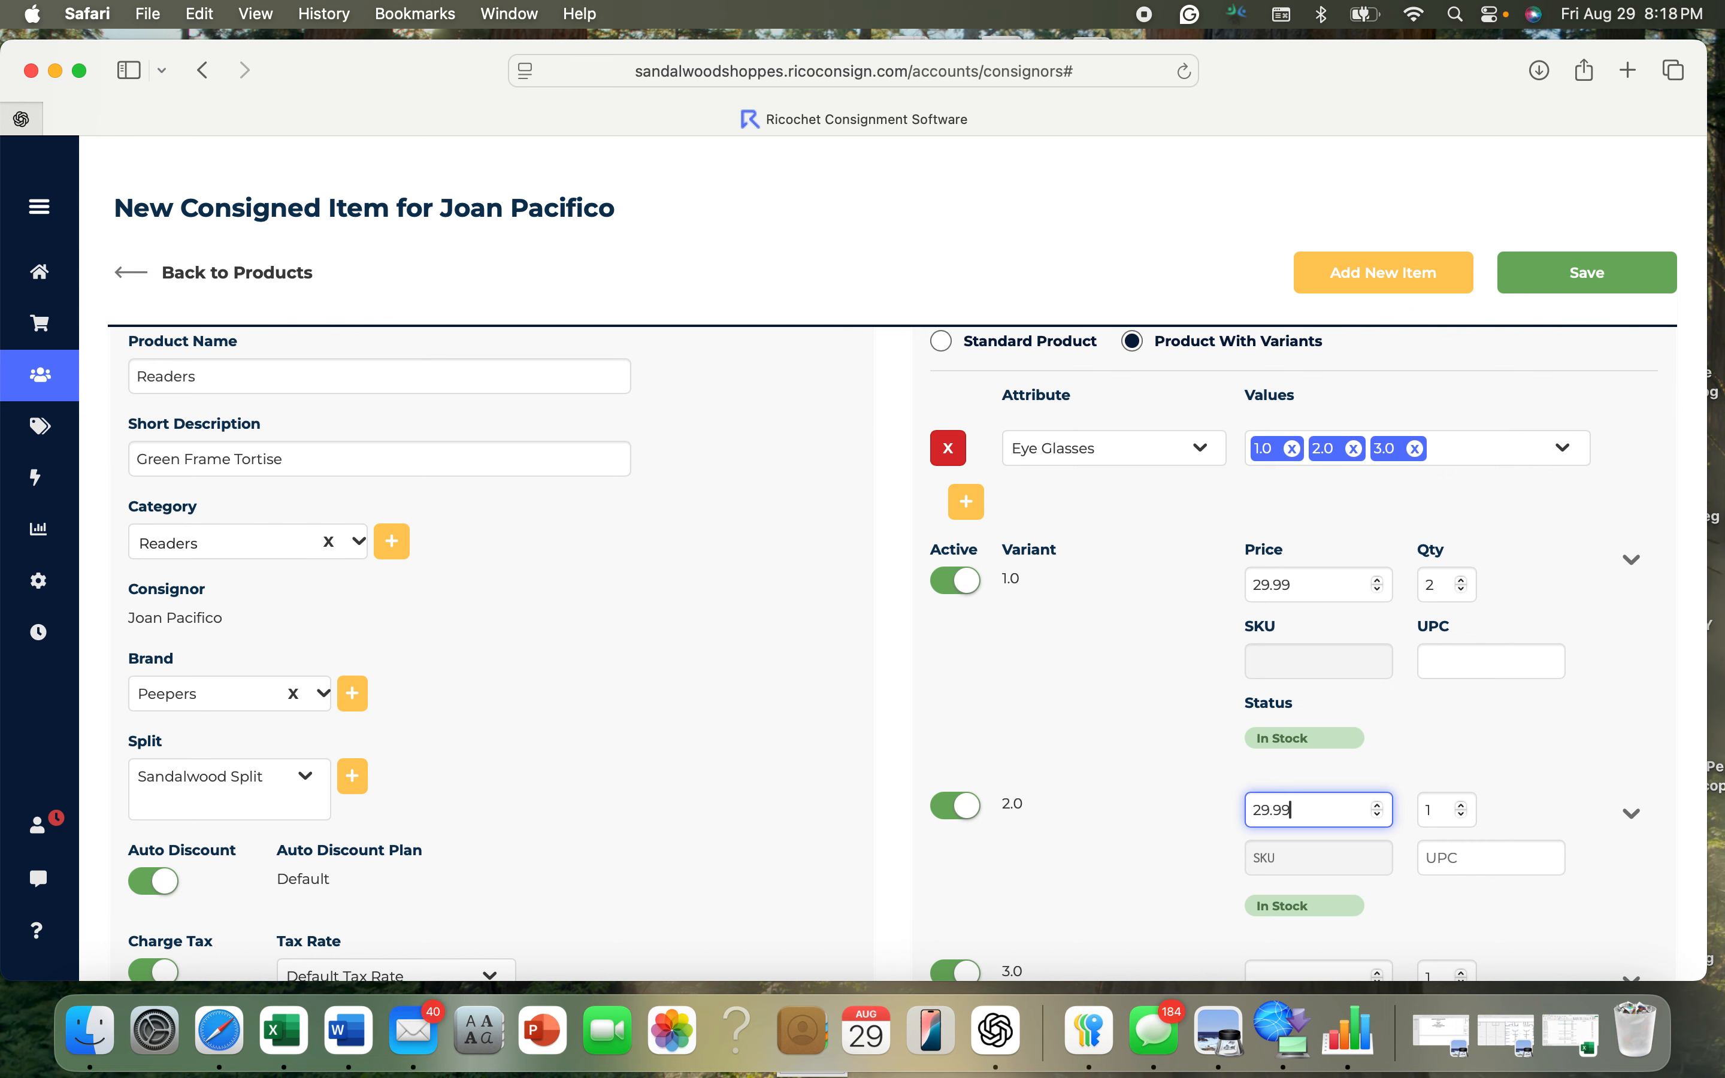
- Set the price of the 3.0 variant to 29.99 and its quantity to 2
{"action": "scroll", "coordinate": [916, 634], "scroll_direction": "down", "scroll_amount": 5}
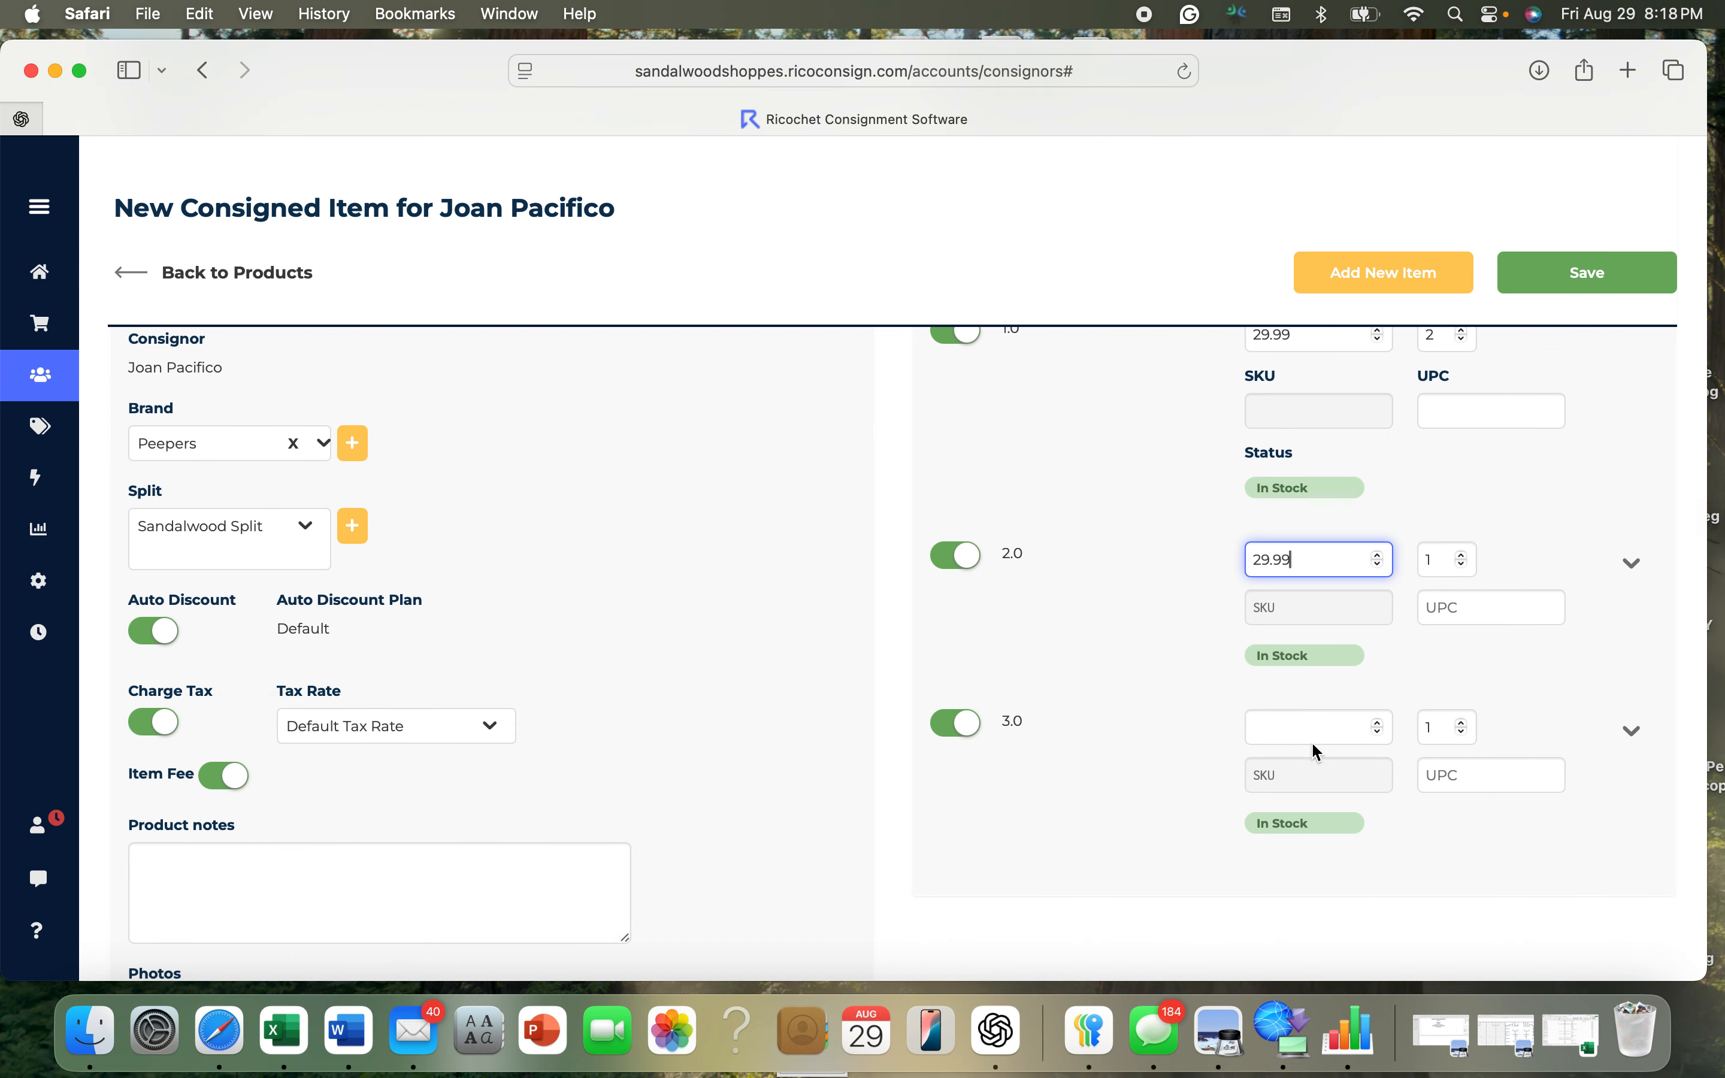
{"action": "left_click", "coordinate": [1290, 734]}
{"action": "type", "text": "29.99"}
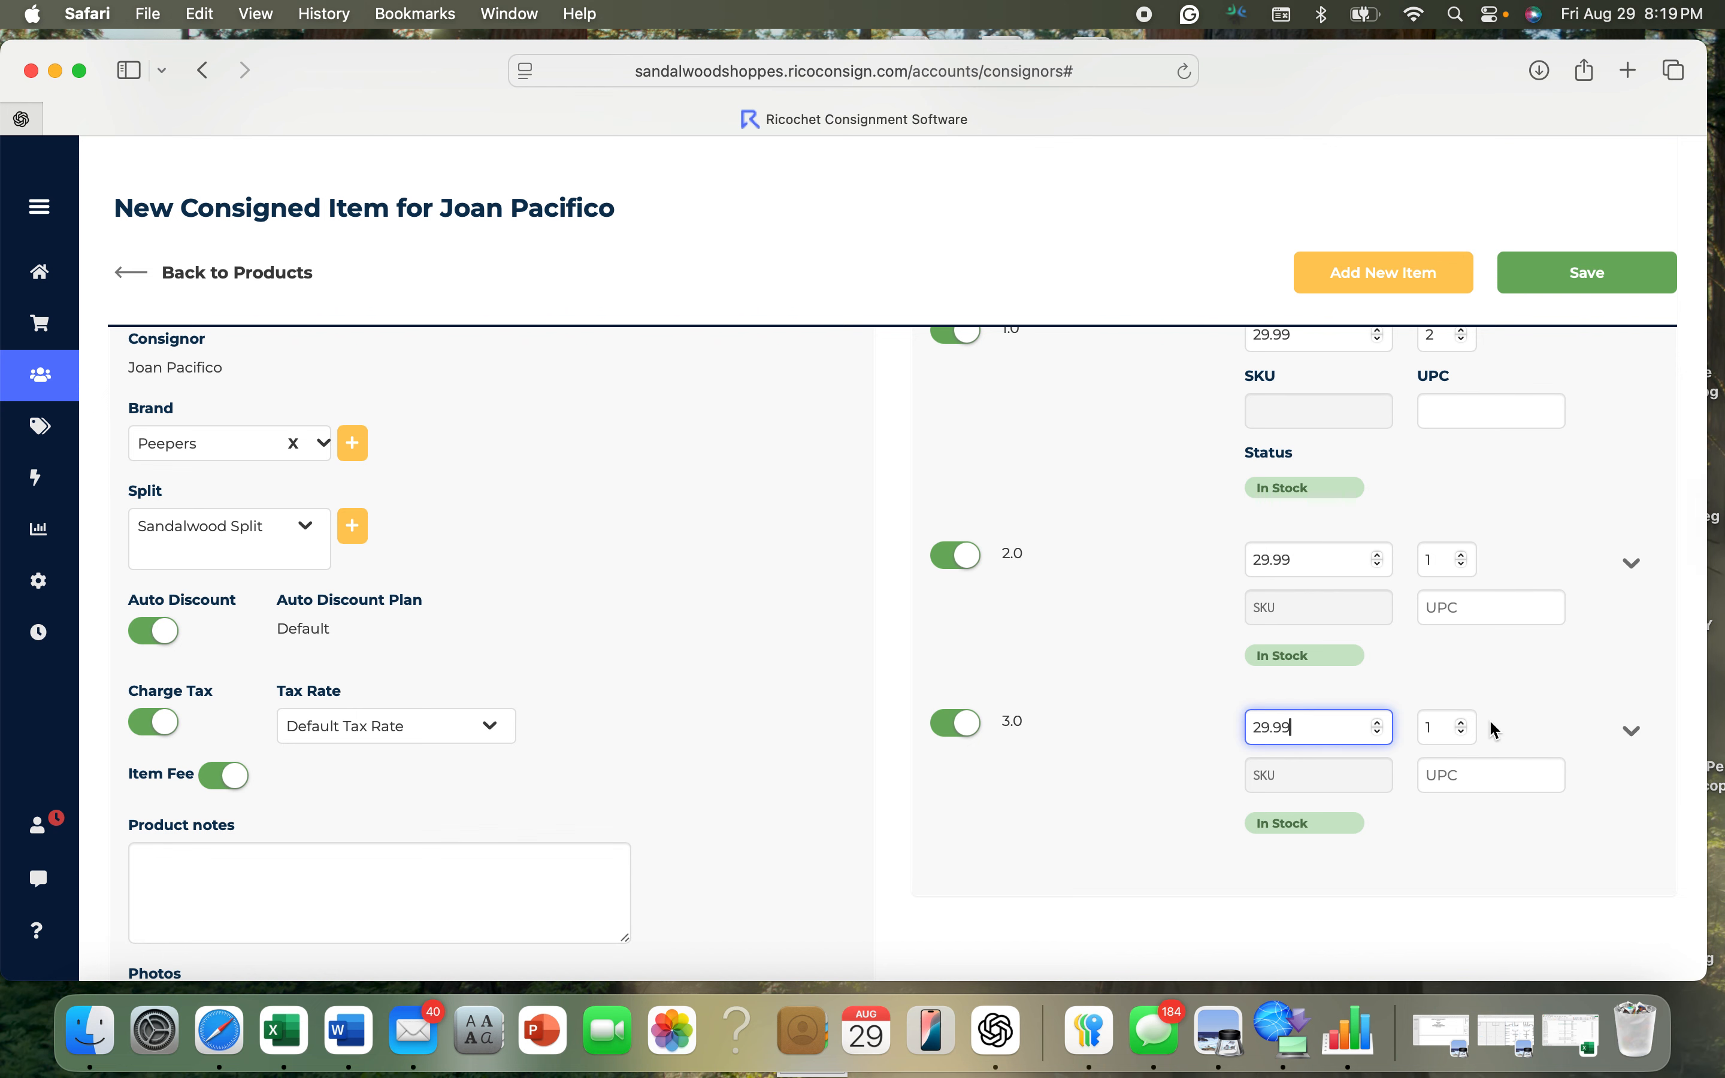
{"action": "left_click", "coordinate": [1462, 726]}
{"action": "key", "text": "BackSpace"}
{"action": "type", "text": "2"}
- Save the Readers item and start another new consigned item for the same consignor
{"action": "scroll", "coordinate": [1455, 825], "scroll_direction": "down", "scroll_amount": 3}
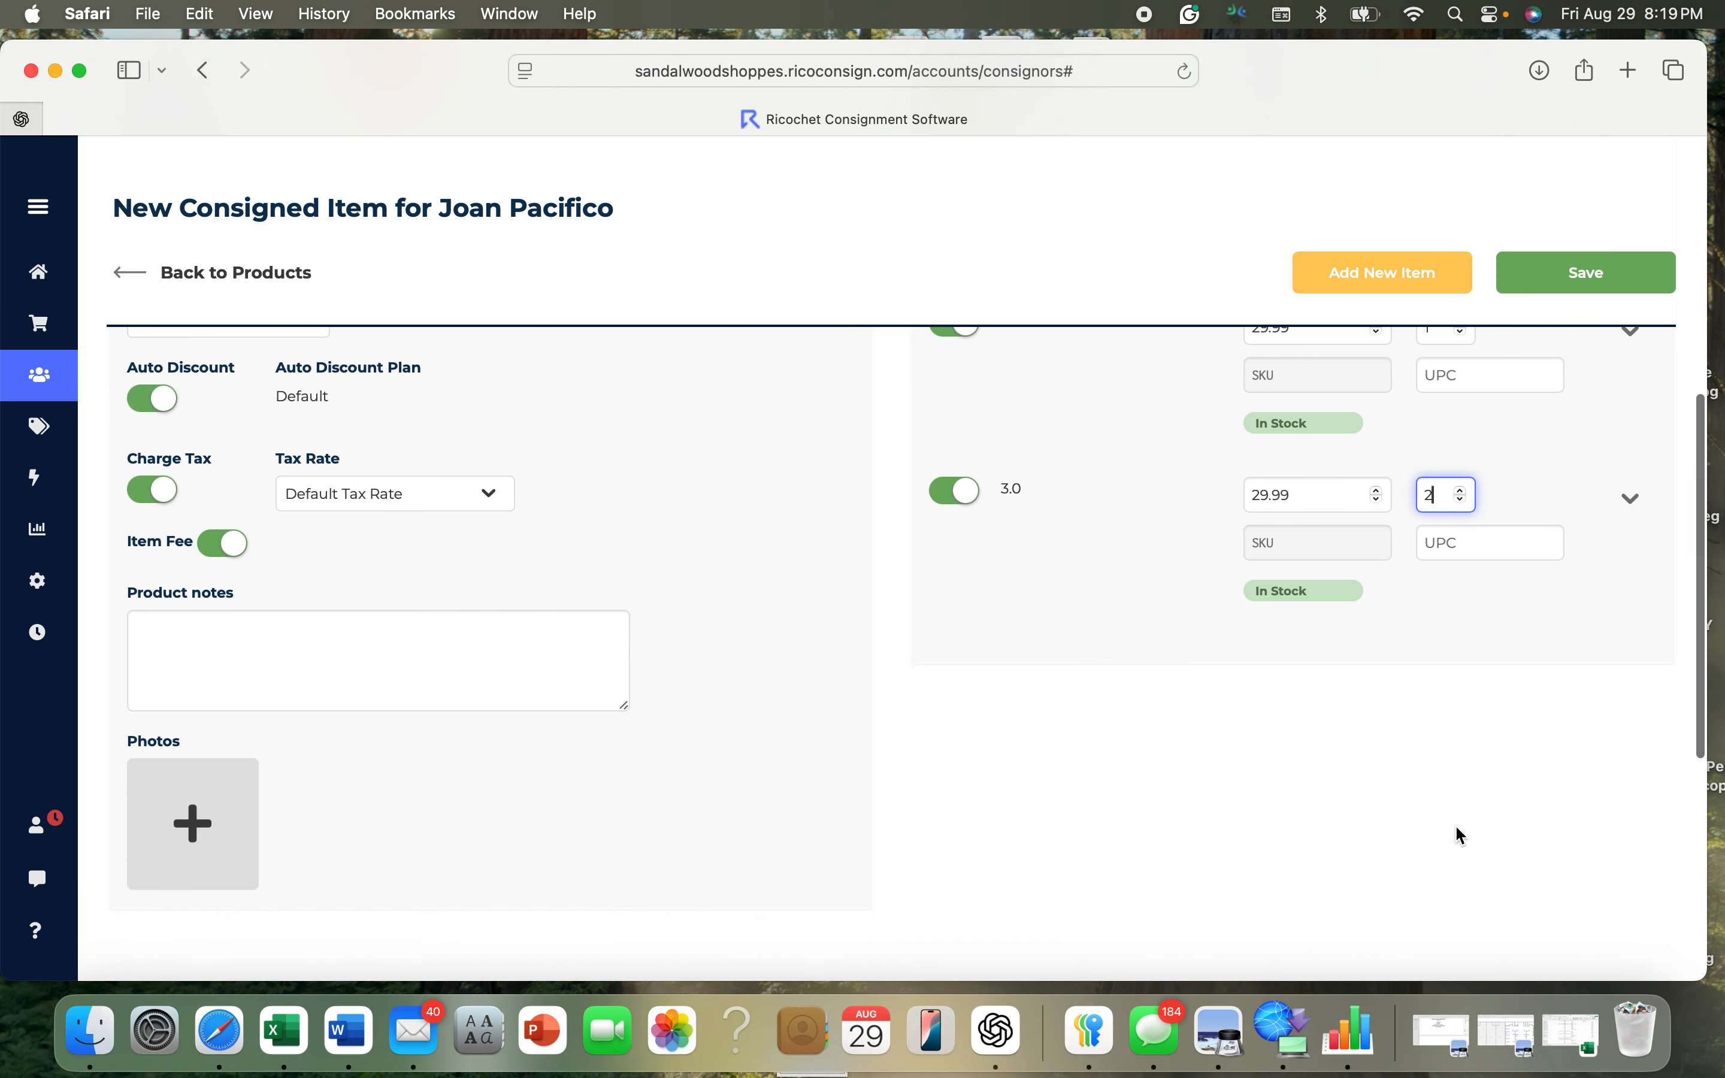
{"action": "scroll", "coordinate": [1455, 825], "scroll_direction": "up", "scroll_amount": 5}
{"action": "scroll", "coordinate": [1456, 825], "scroll_direction": "up", "scroll_amount": 3}
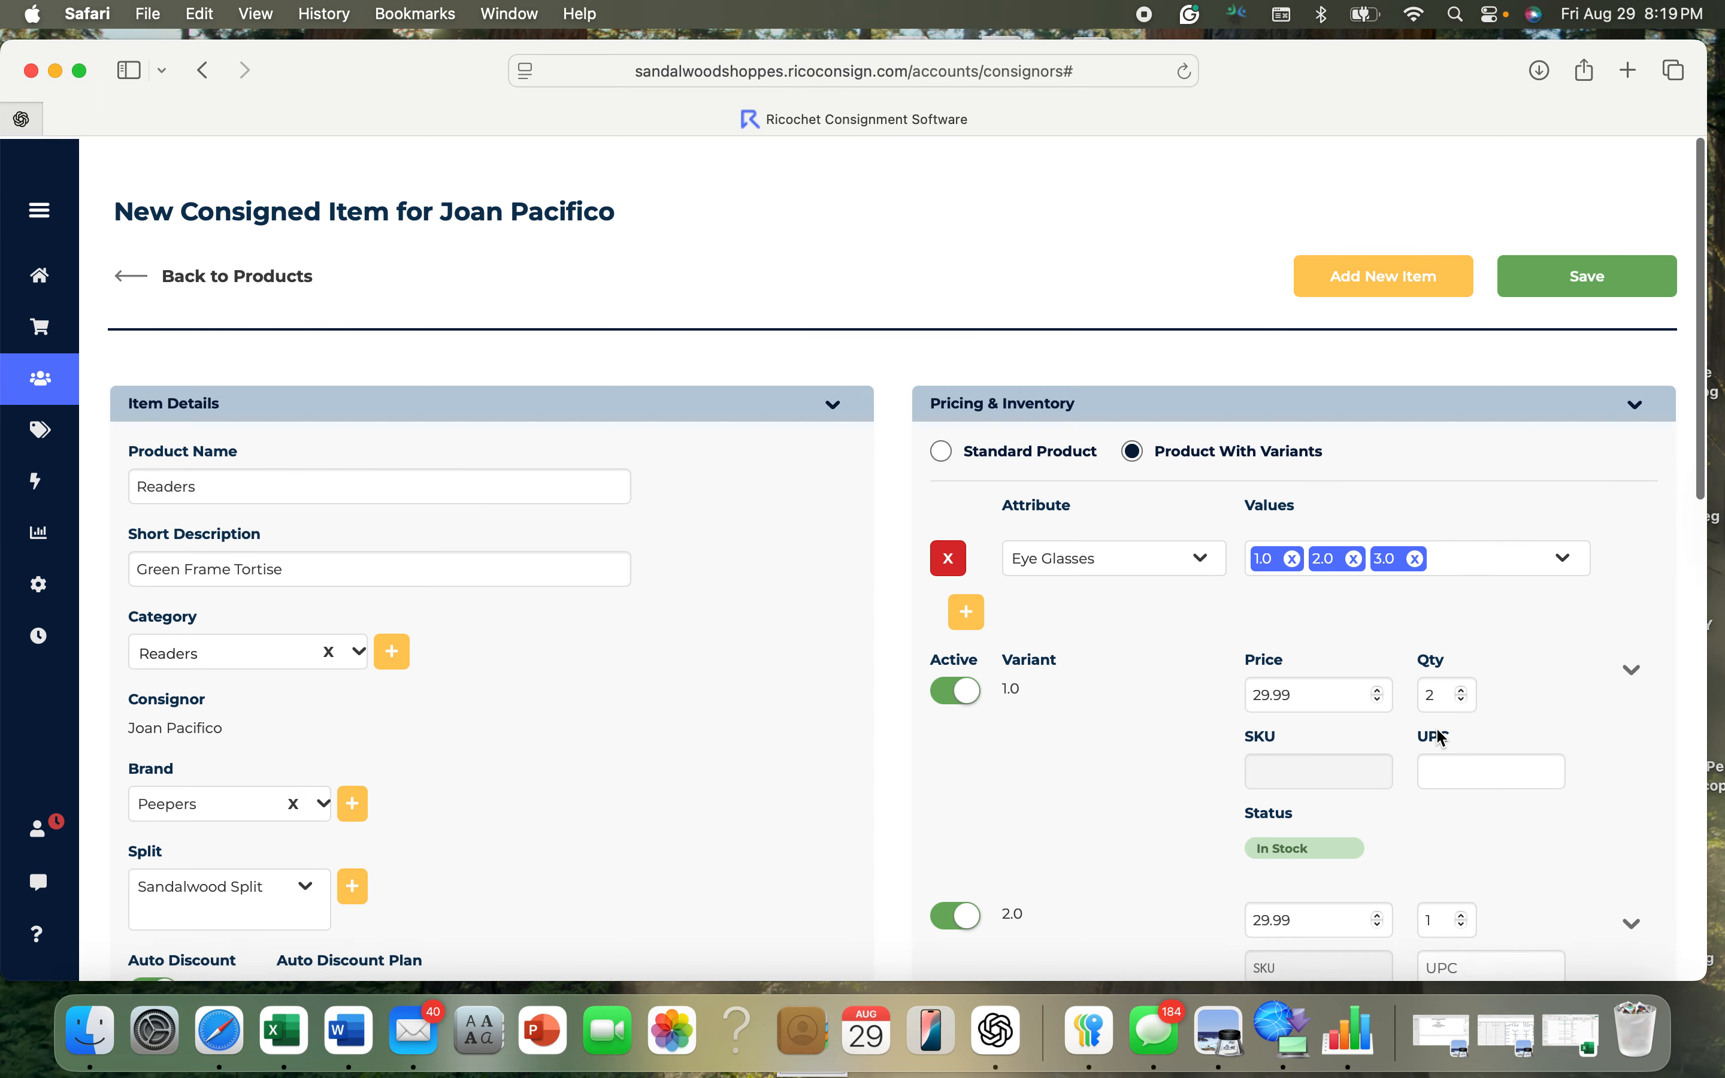
{"action": "left_click", "coordinate": [1591, 277]}
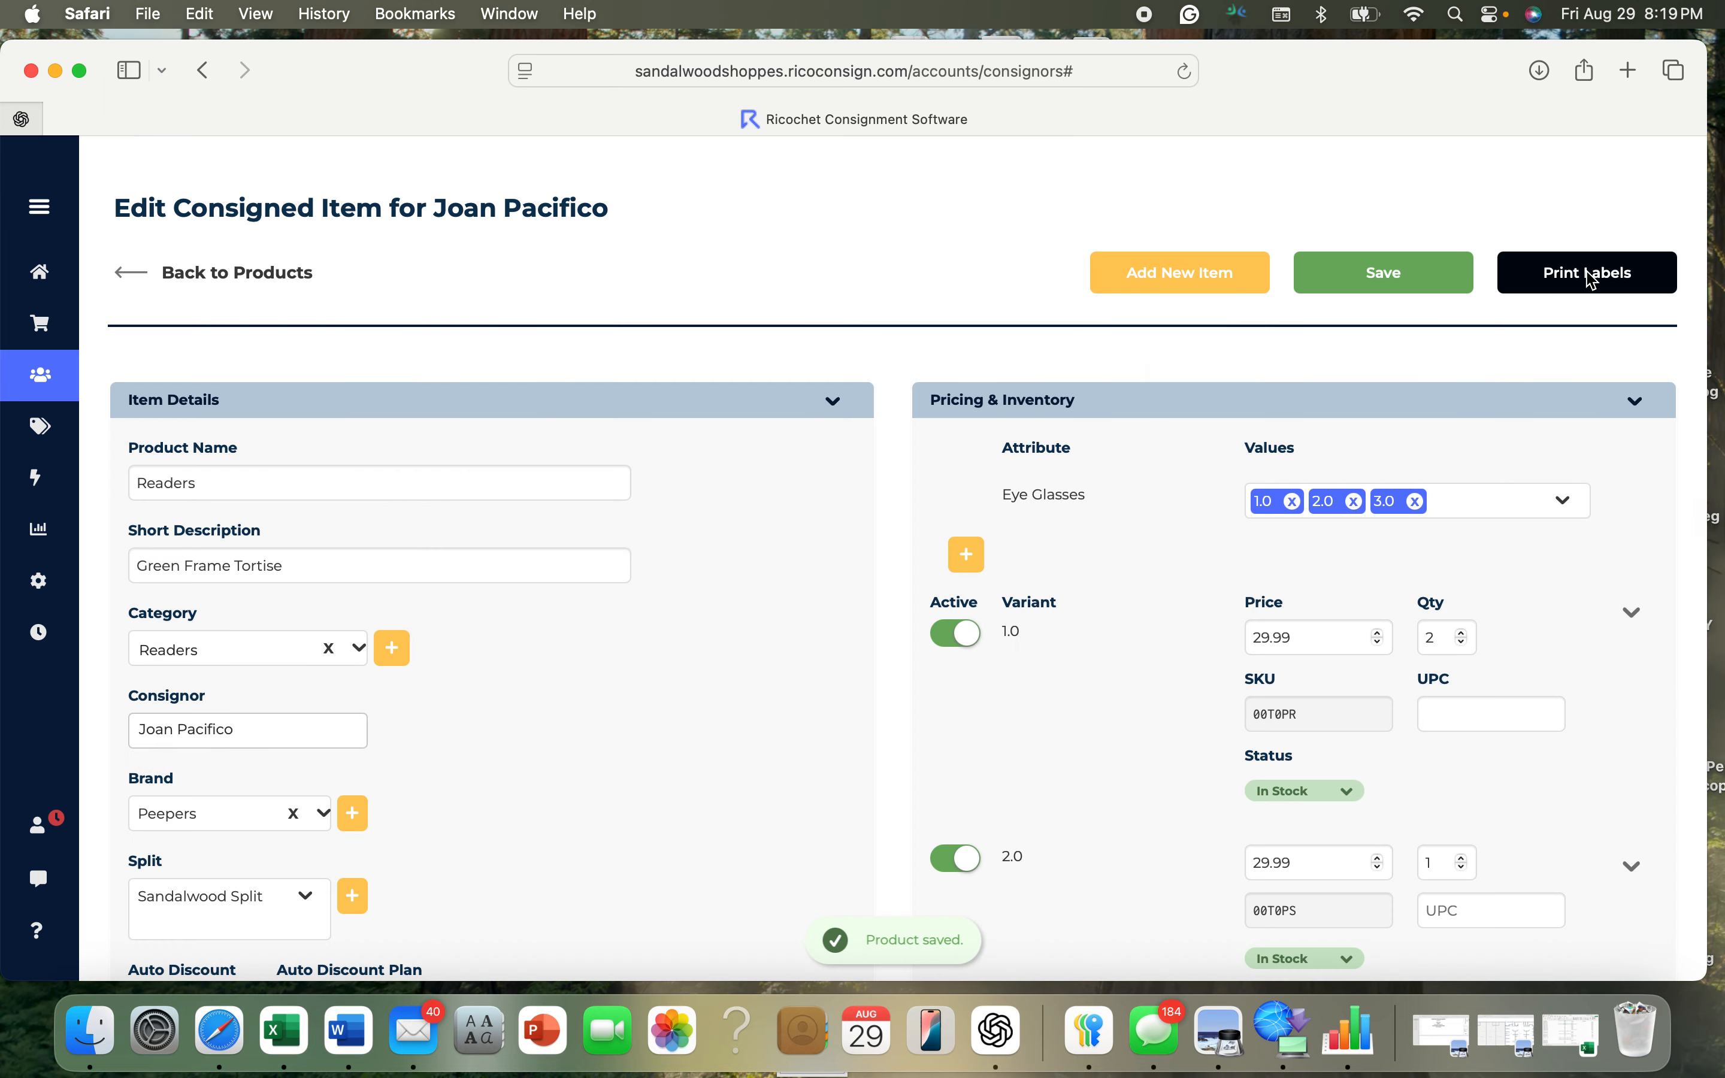
{"action": "left_click", "coordinate": [1177, 274]}
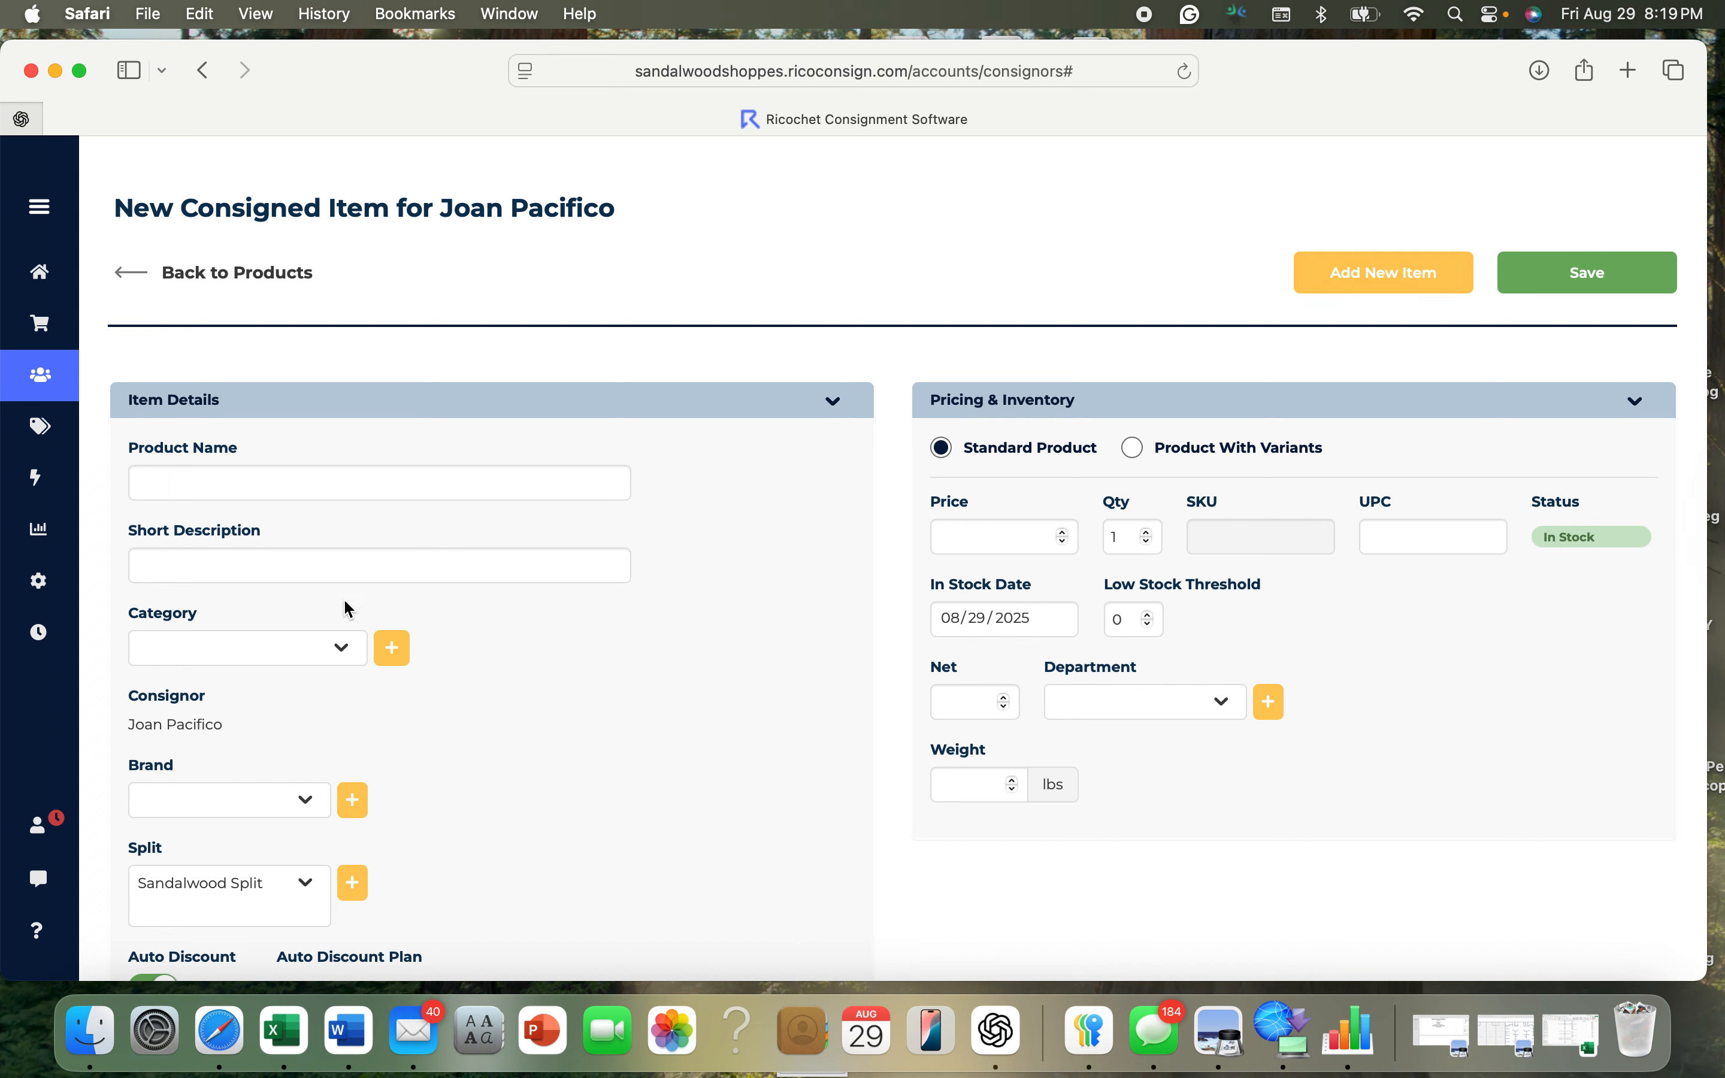
- Examine the new item's category list from Accessories through Activewear, Artisan, and Bath and Body to the Woman's clothing subcategories
{"action": "left_click", "coordinate": [342, 649]}
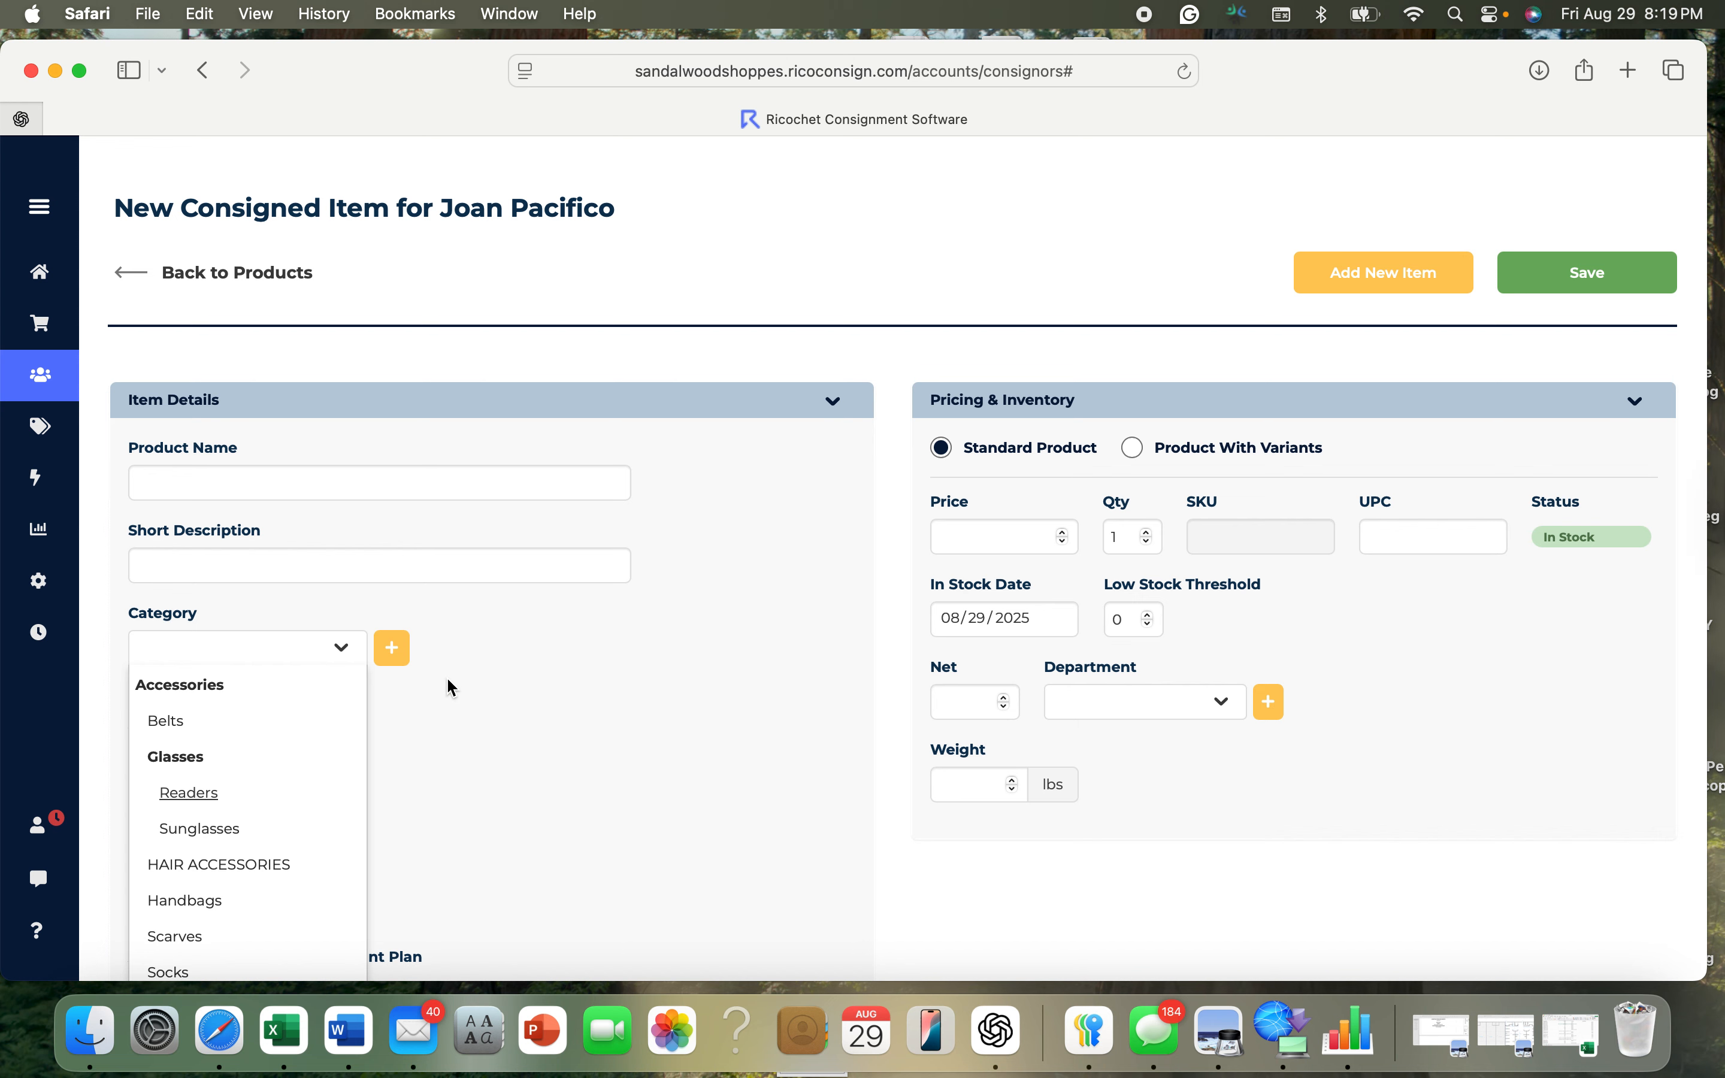
{"action": "scroll", "coordinate": [446, 676], "scroll_direction": "down", "scroll_amount": 5}
{"action": "scroll", "coordinate": [309, 469], "scroll_direction": "down", "scroll_amount": 1}
{"action": "scroll", "coordinate": [309, 469], "scroll_direction": "up", "scroll_amount": 1}
{"action": "scroll", "coordinate": [307, 466], "scroll_direction": "down", "scroll_amount": 1}
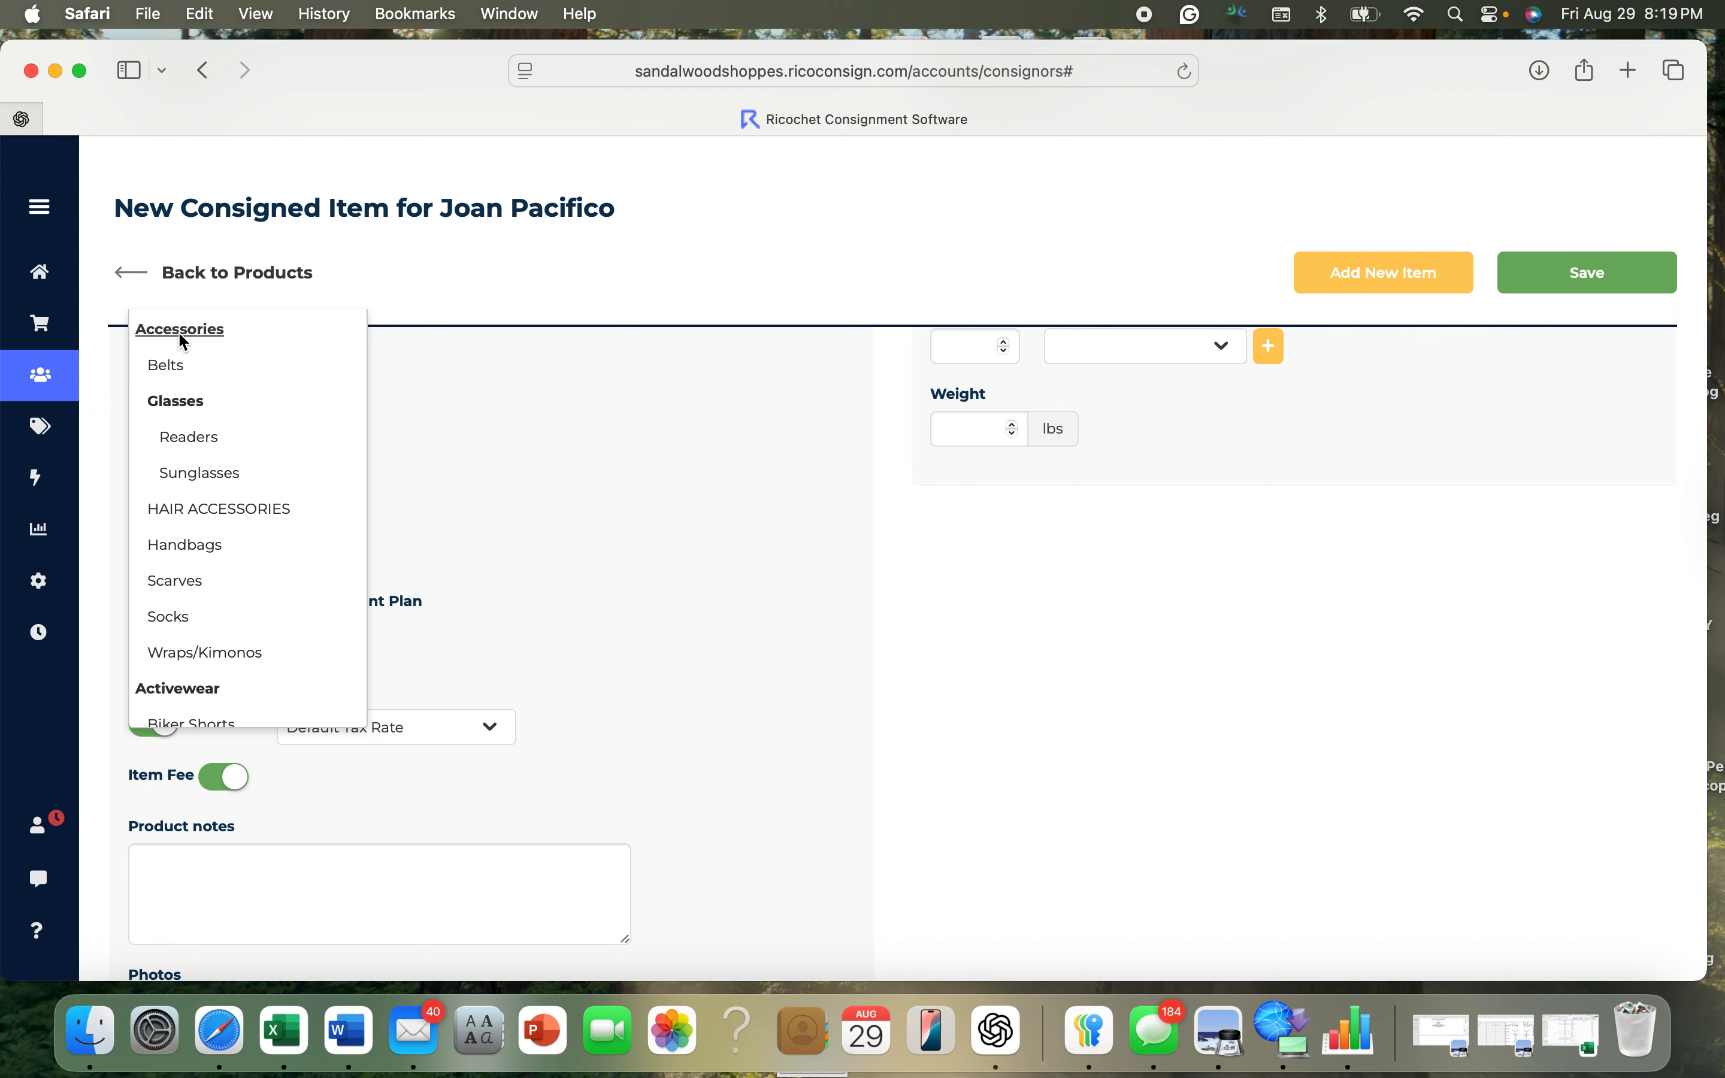
{"action": "scroll", "coordinate": [159, 685], "scroll_direction": "down", "scroll_amount": 5}
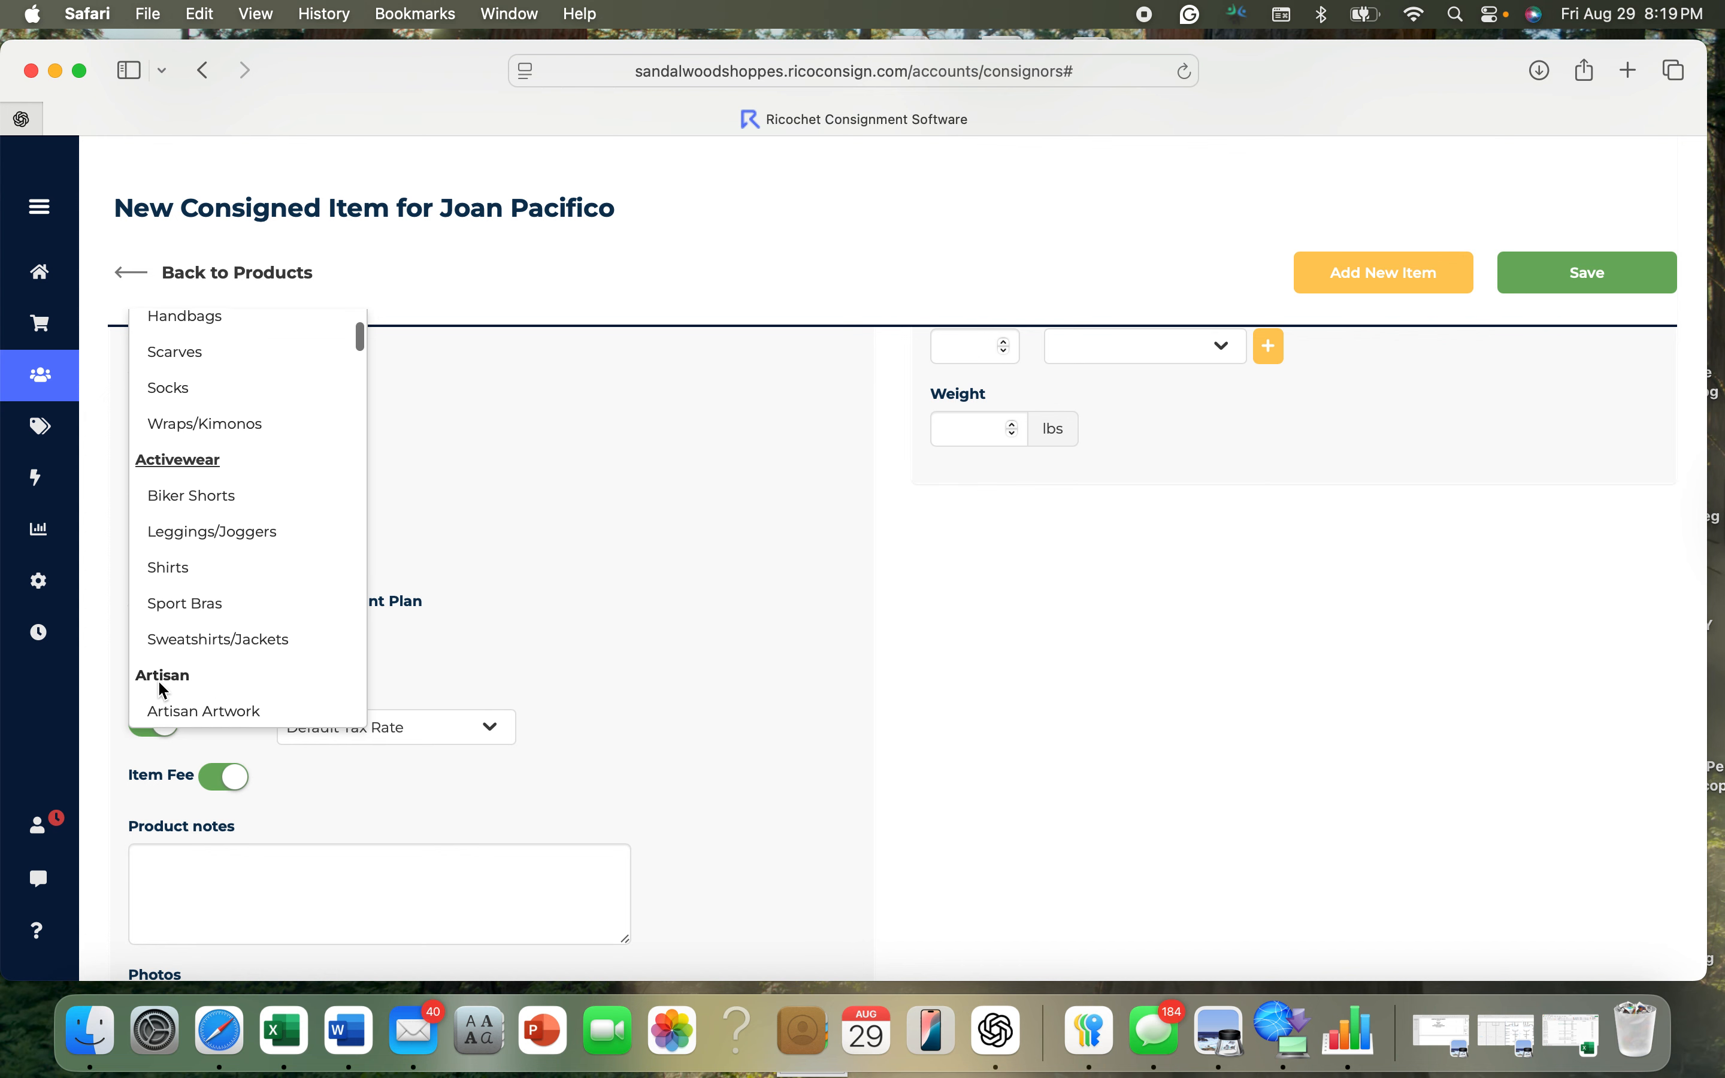
{"action": "scroll", "coordinate": [160, 684], "scroll_direction": "down", "scroll_amount": 3}
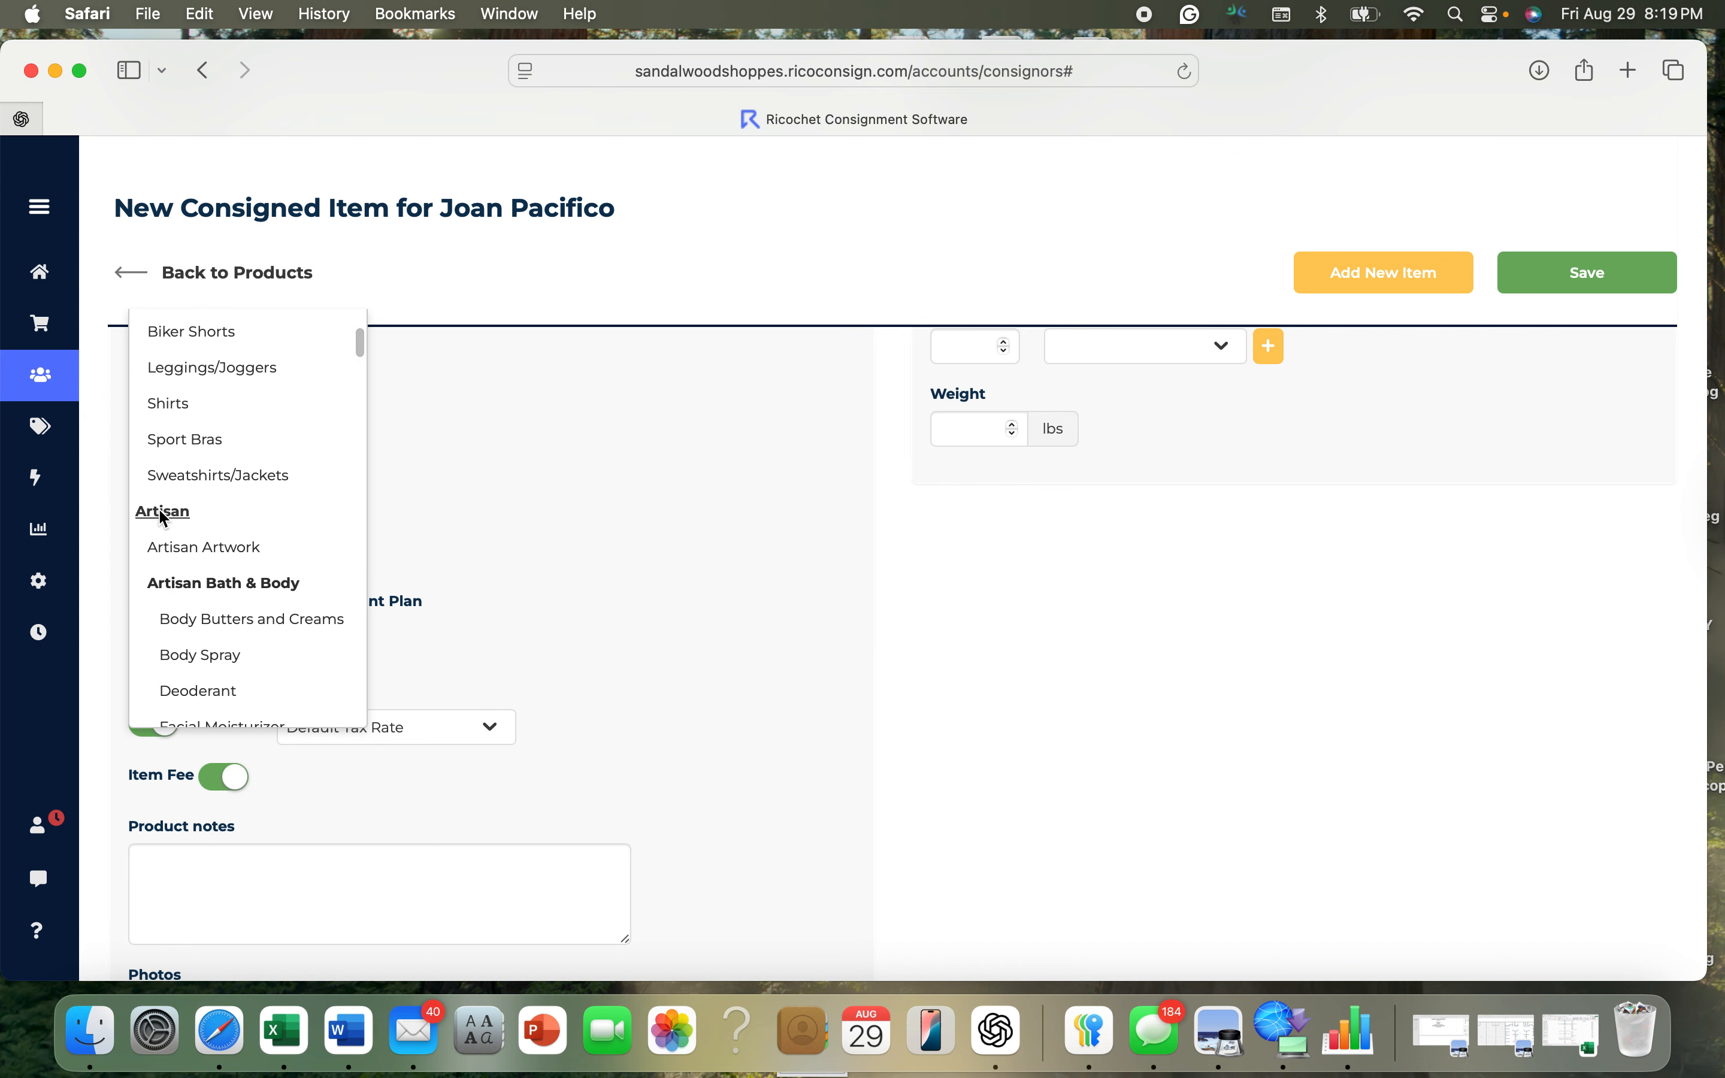
{"action": "scroll", "coordinate": [265, 512], "scroll_direction": "down", "scroll_amount": 2}
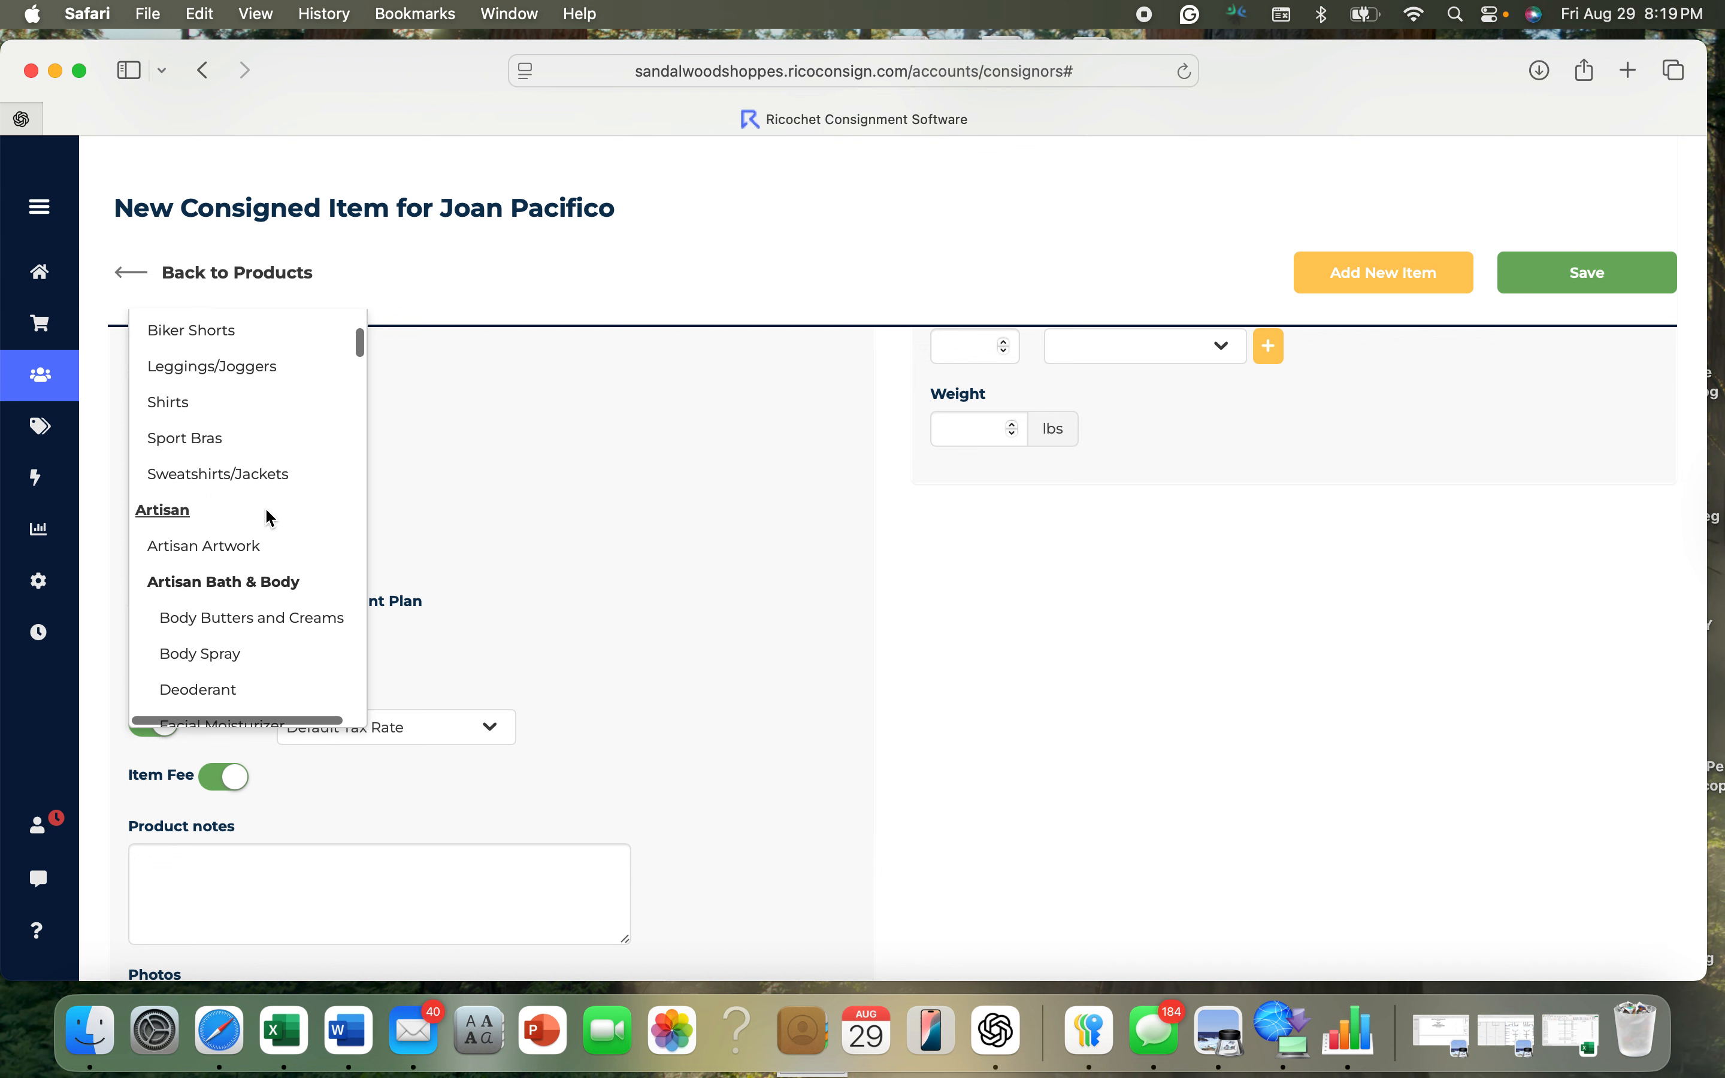
{"action": "scroll", "coordinate": [227, 615], "scroll_direction": "down", "scroll_amount": 7}
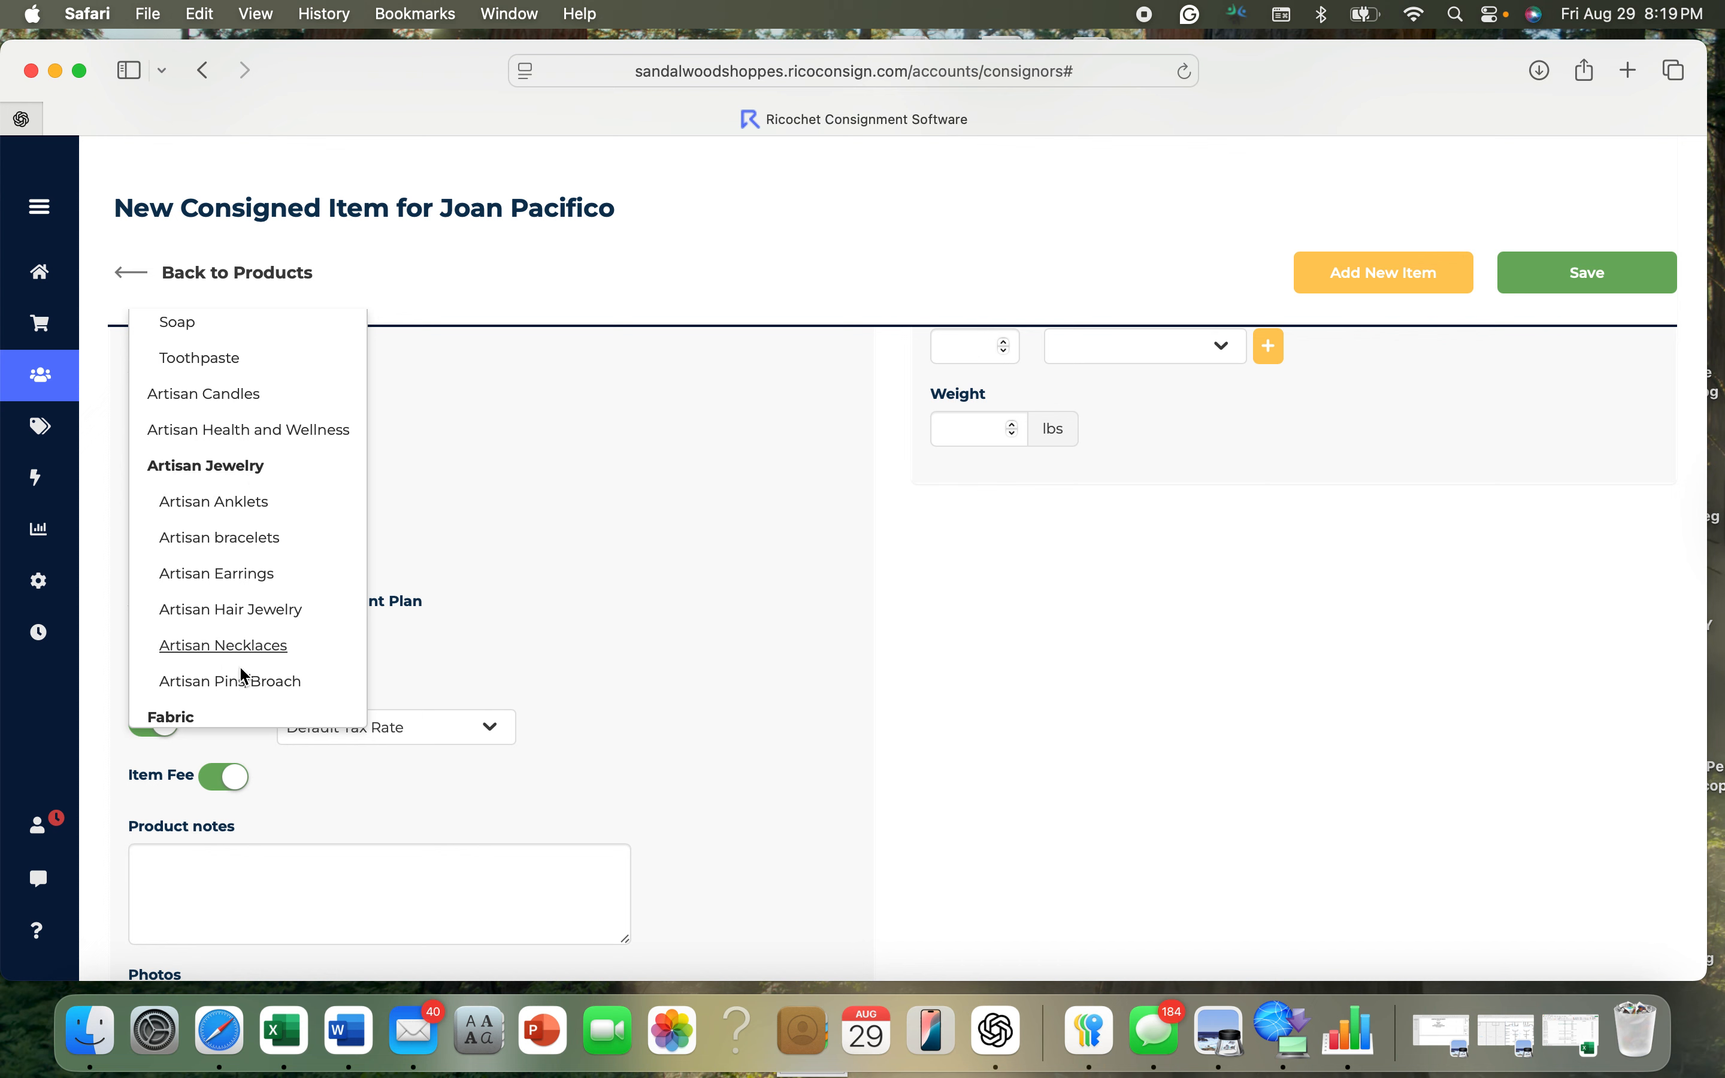
{"action": "scroll", "coordinate": [238, 685], "scroll_direction": "down", "scroll_amount": 17}
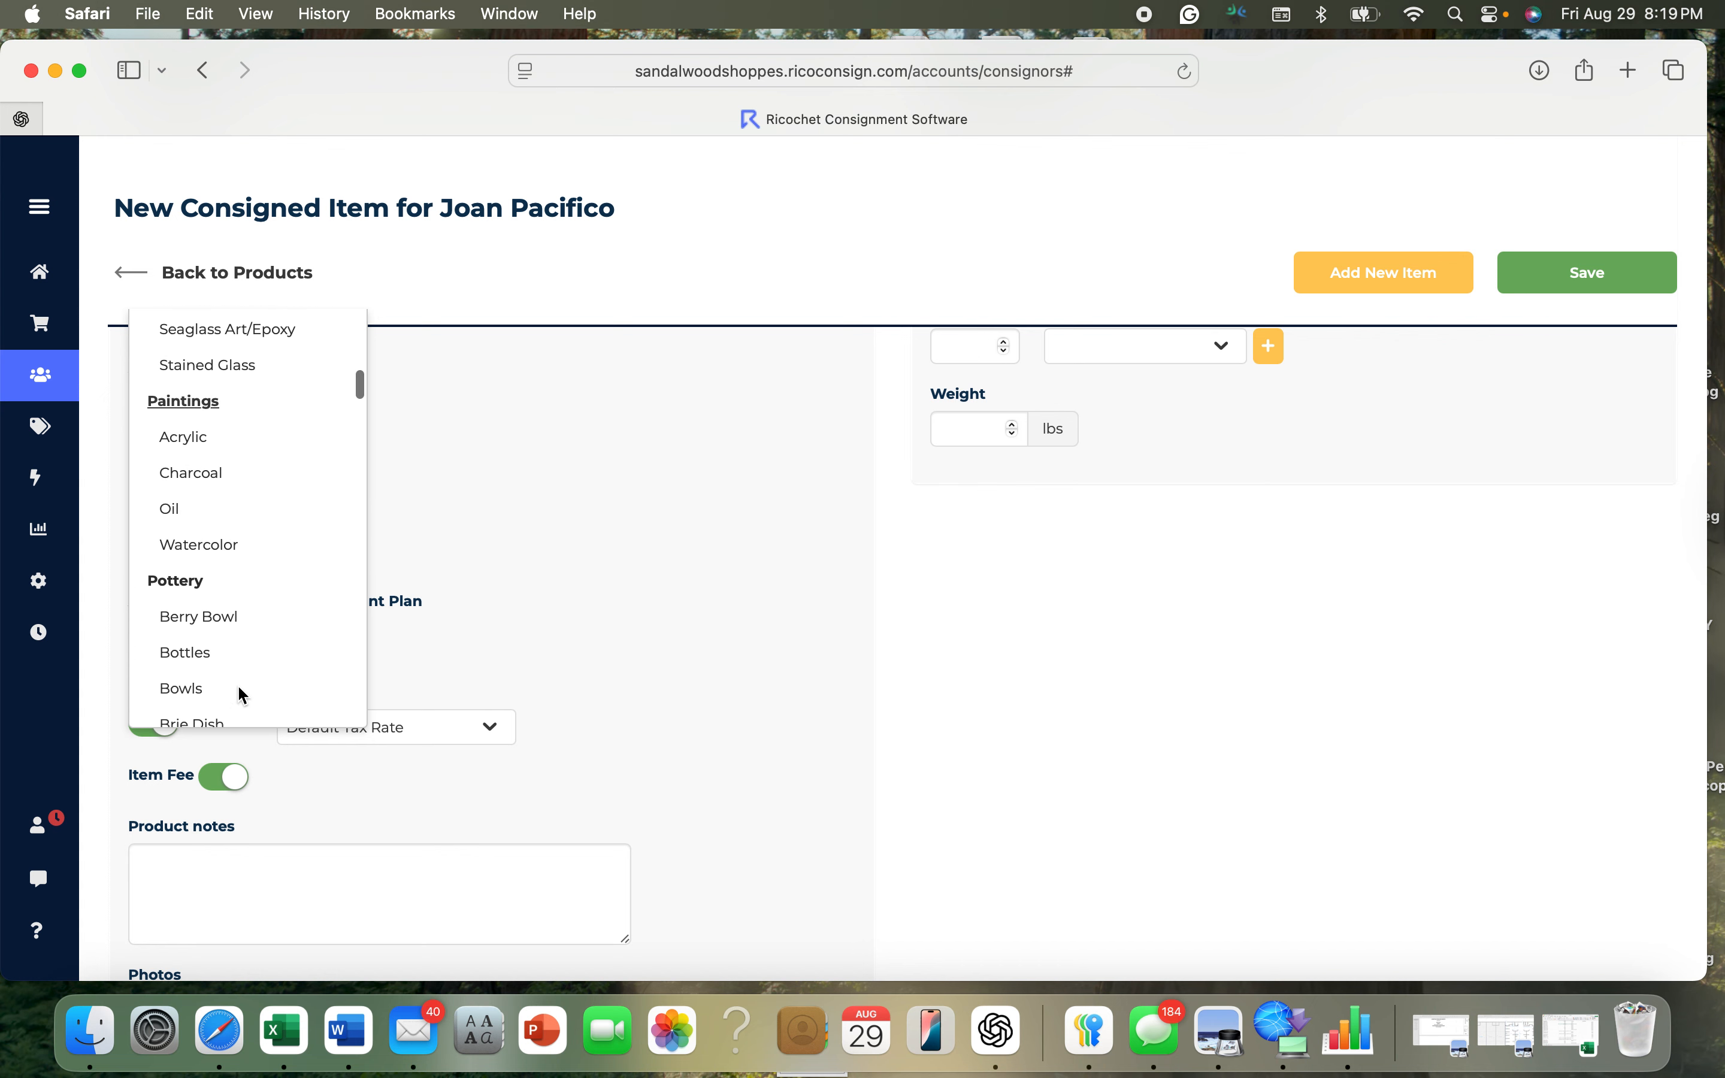
{"action": "scroll", "coordinate": [241, 695], "scroll_direction": "down", "scroll_amount": 10}
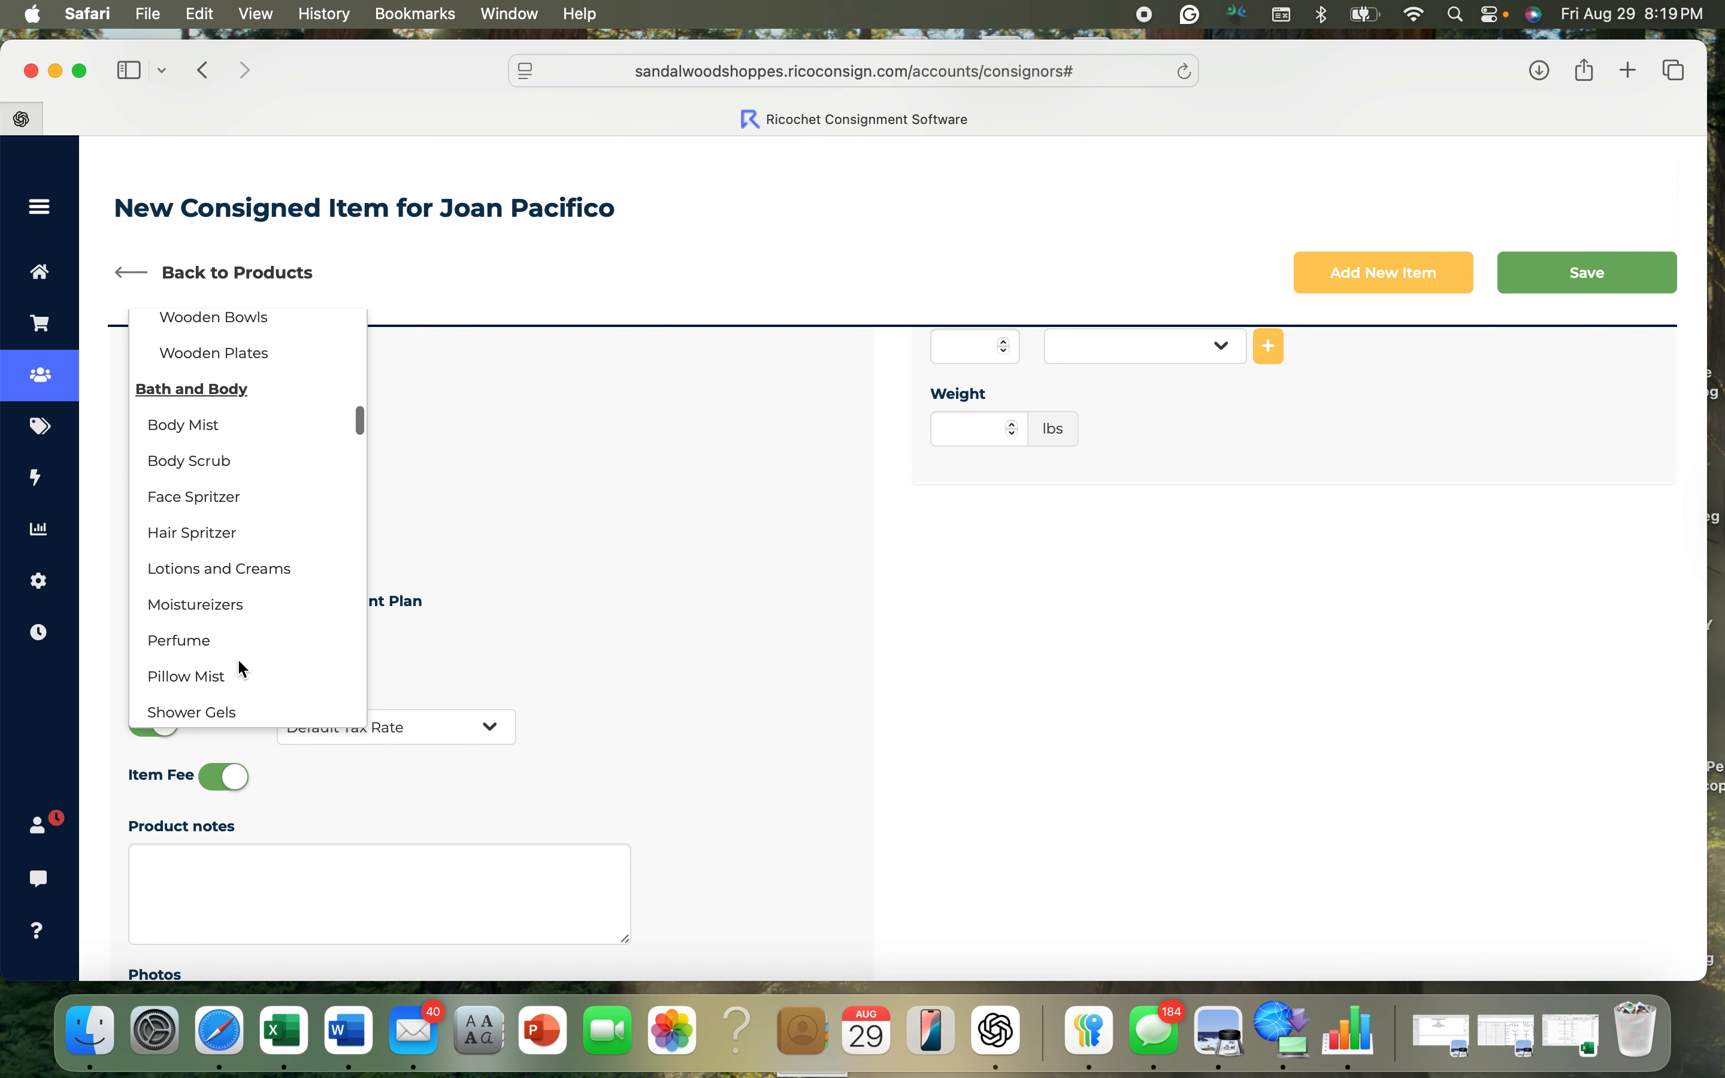
{"action": "scroll", "coordinate": [237, 652], "scroll_direction": "down", "scroll_amount": 6}
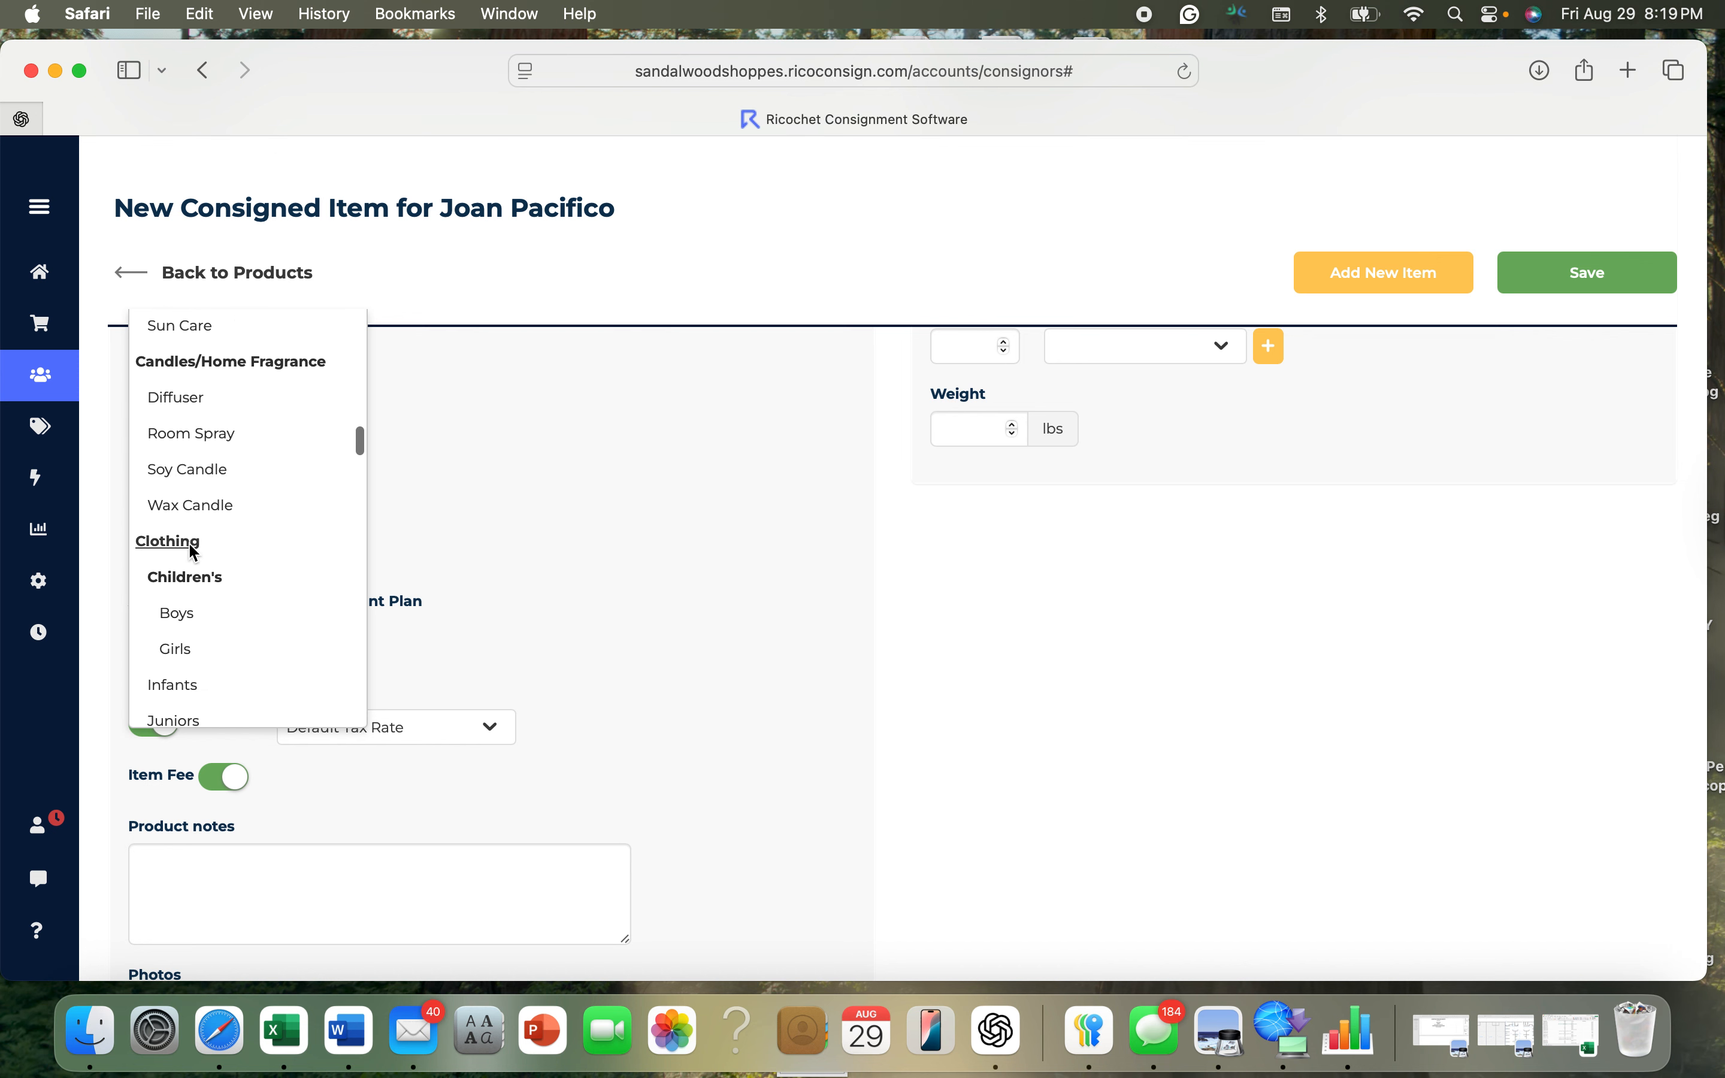
{"action": "scroll", "coordinate": [188, 550], "scroll_direction": "down", "scroll_amount": 5}
{"action": "scroll", "coordinate": [190, 549], "scroll_direction": "down", "scroll_amount": 5}
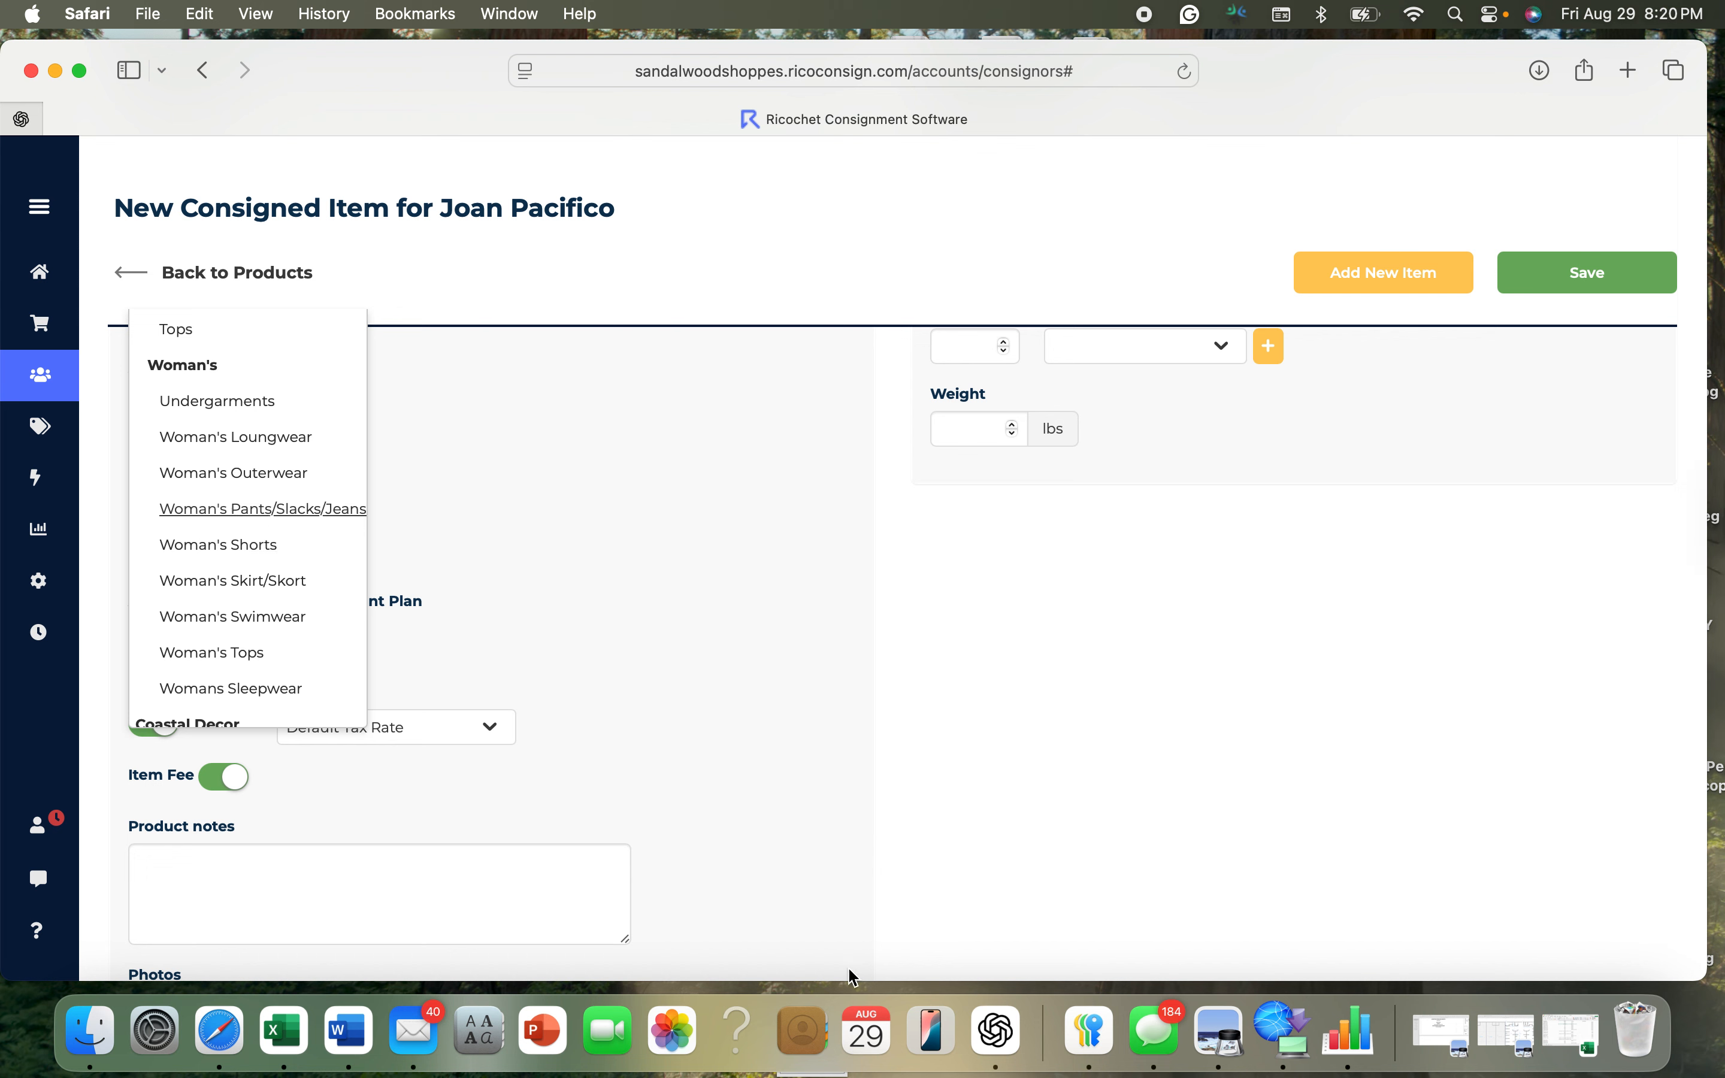
{"action": "left_click", "coordinate": [887, 926]}
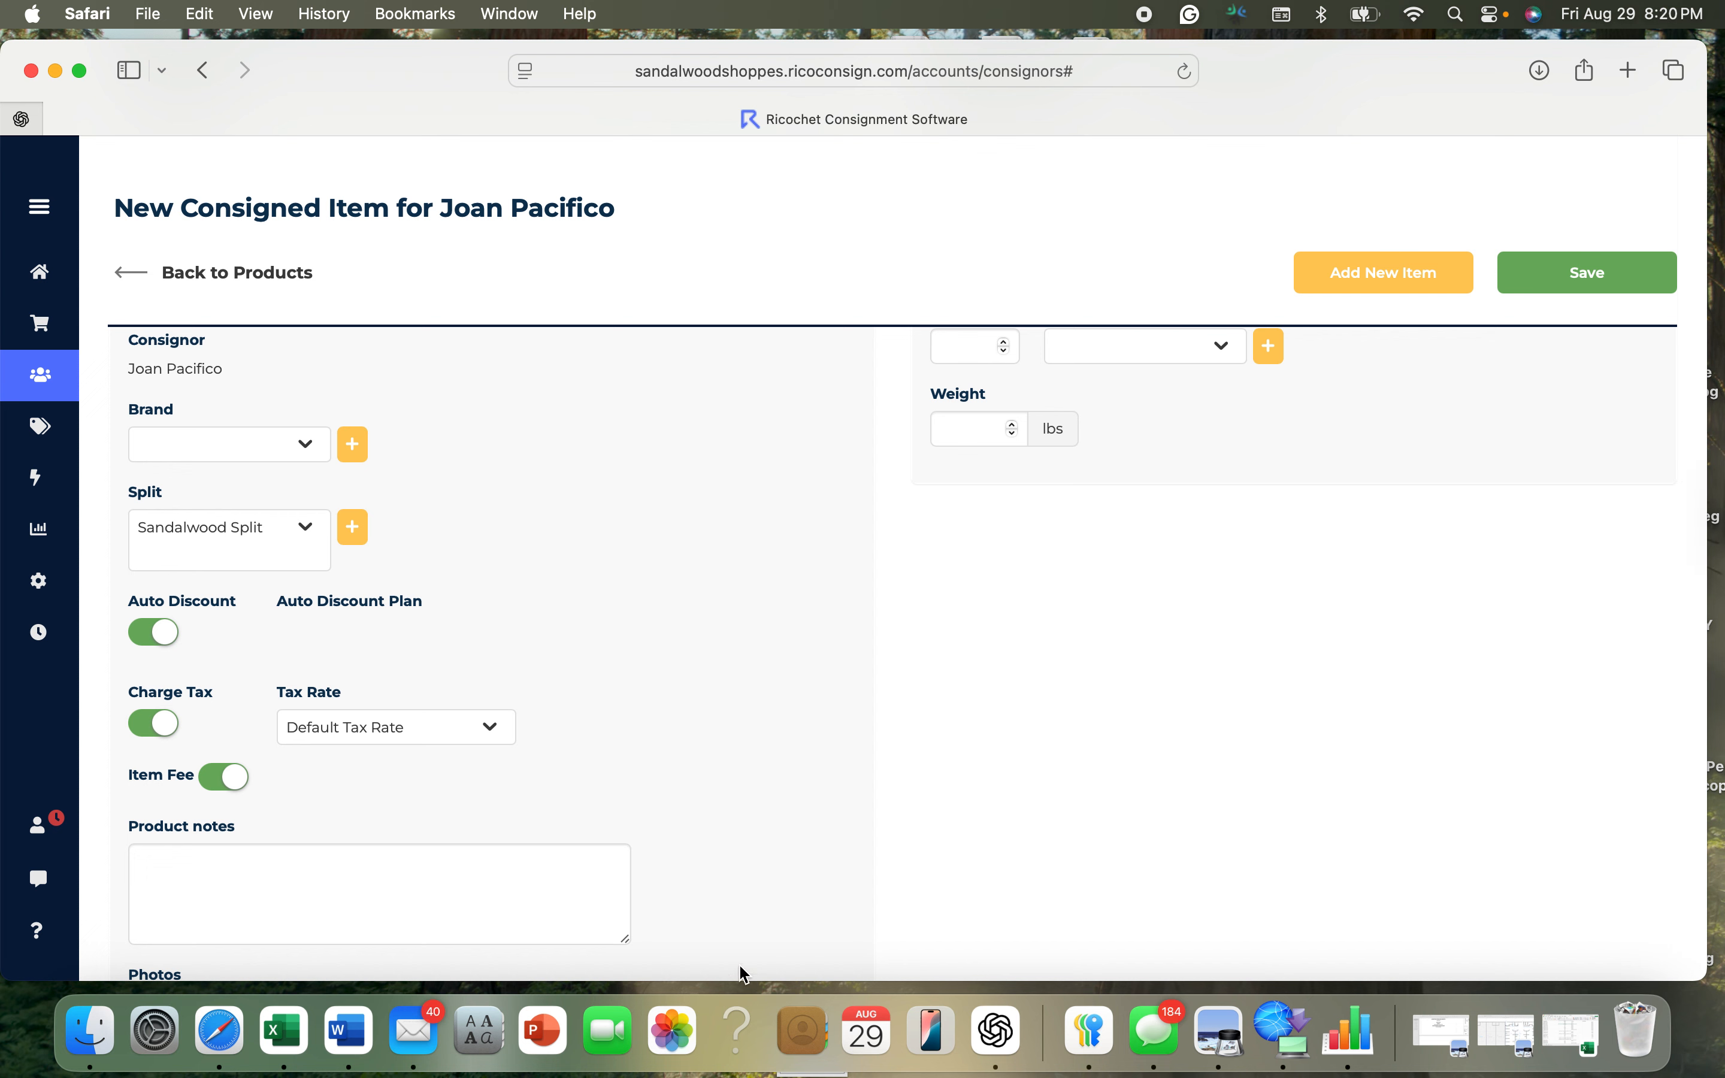
{"action": "key", "text": "super+shift+3"}
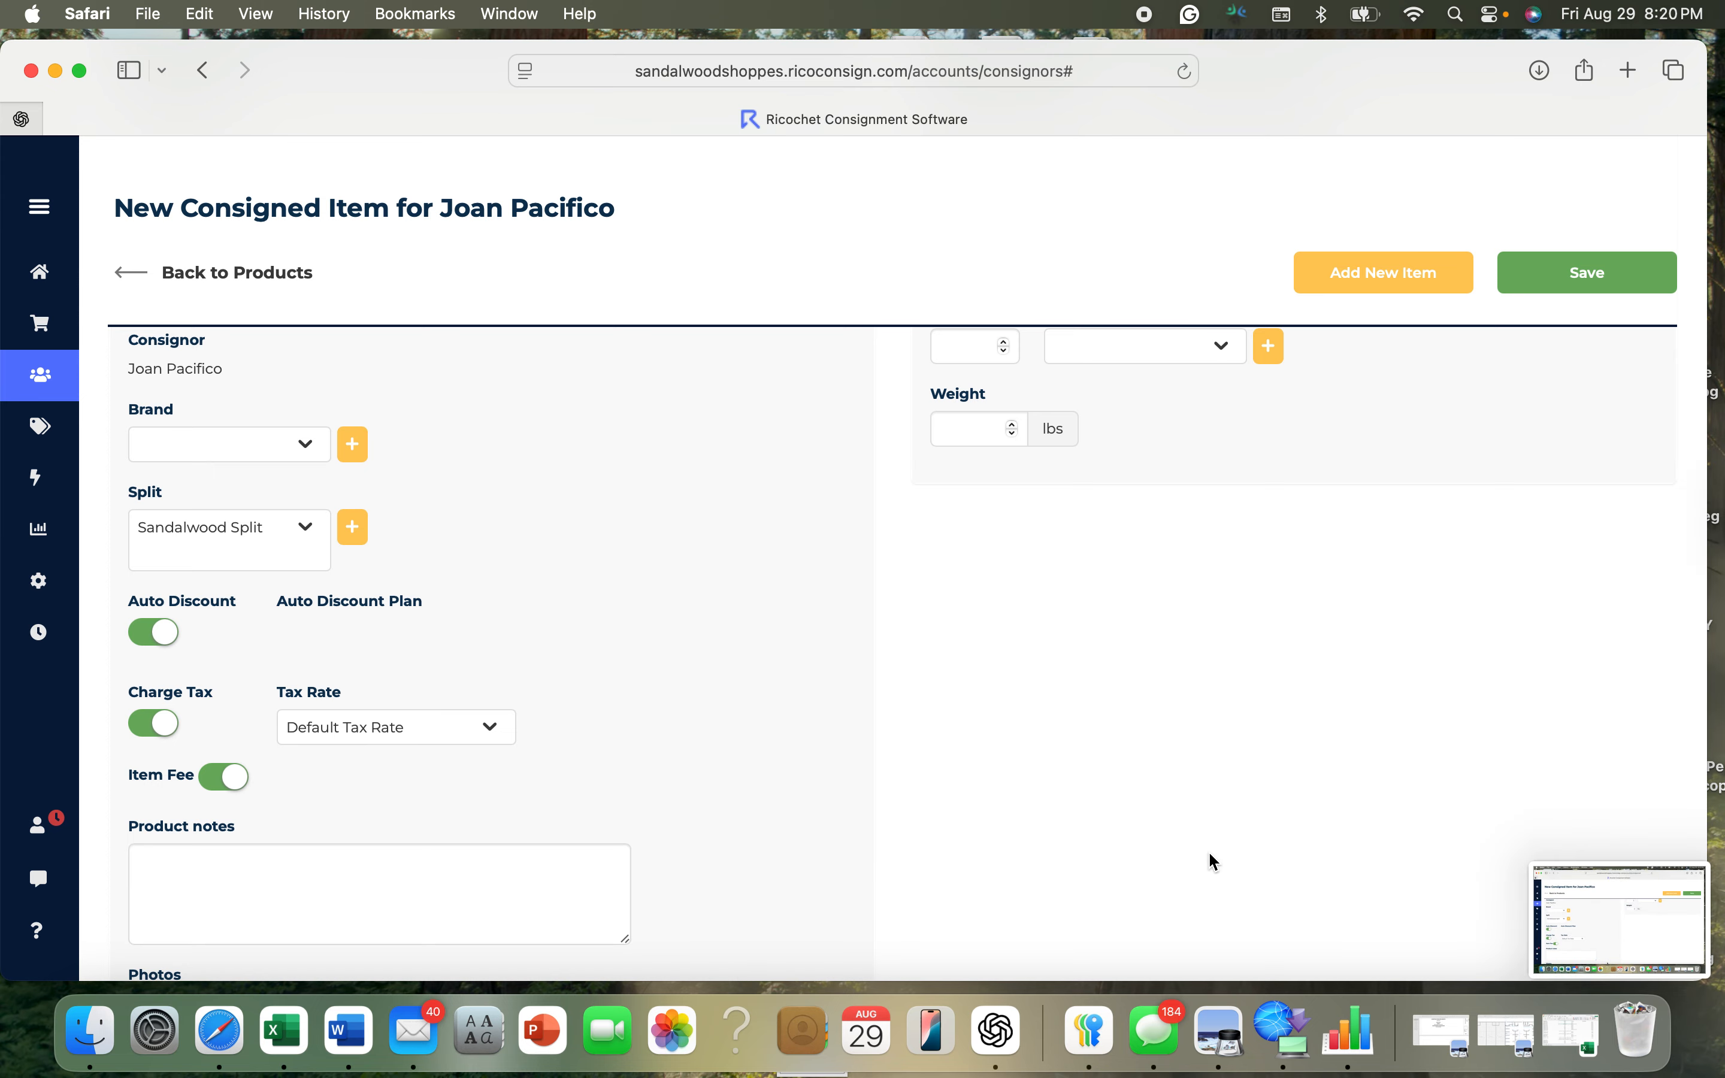
{"action": "key", "text": "super+shift+5"}
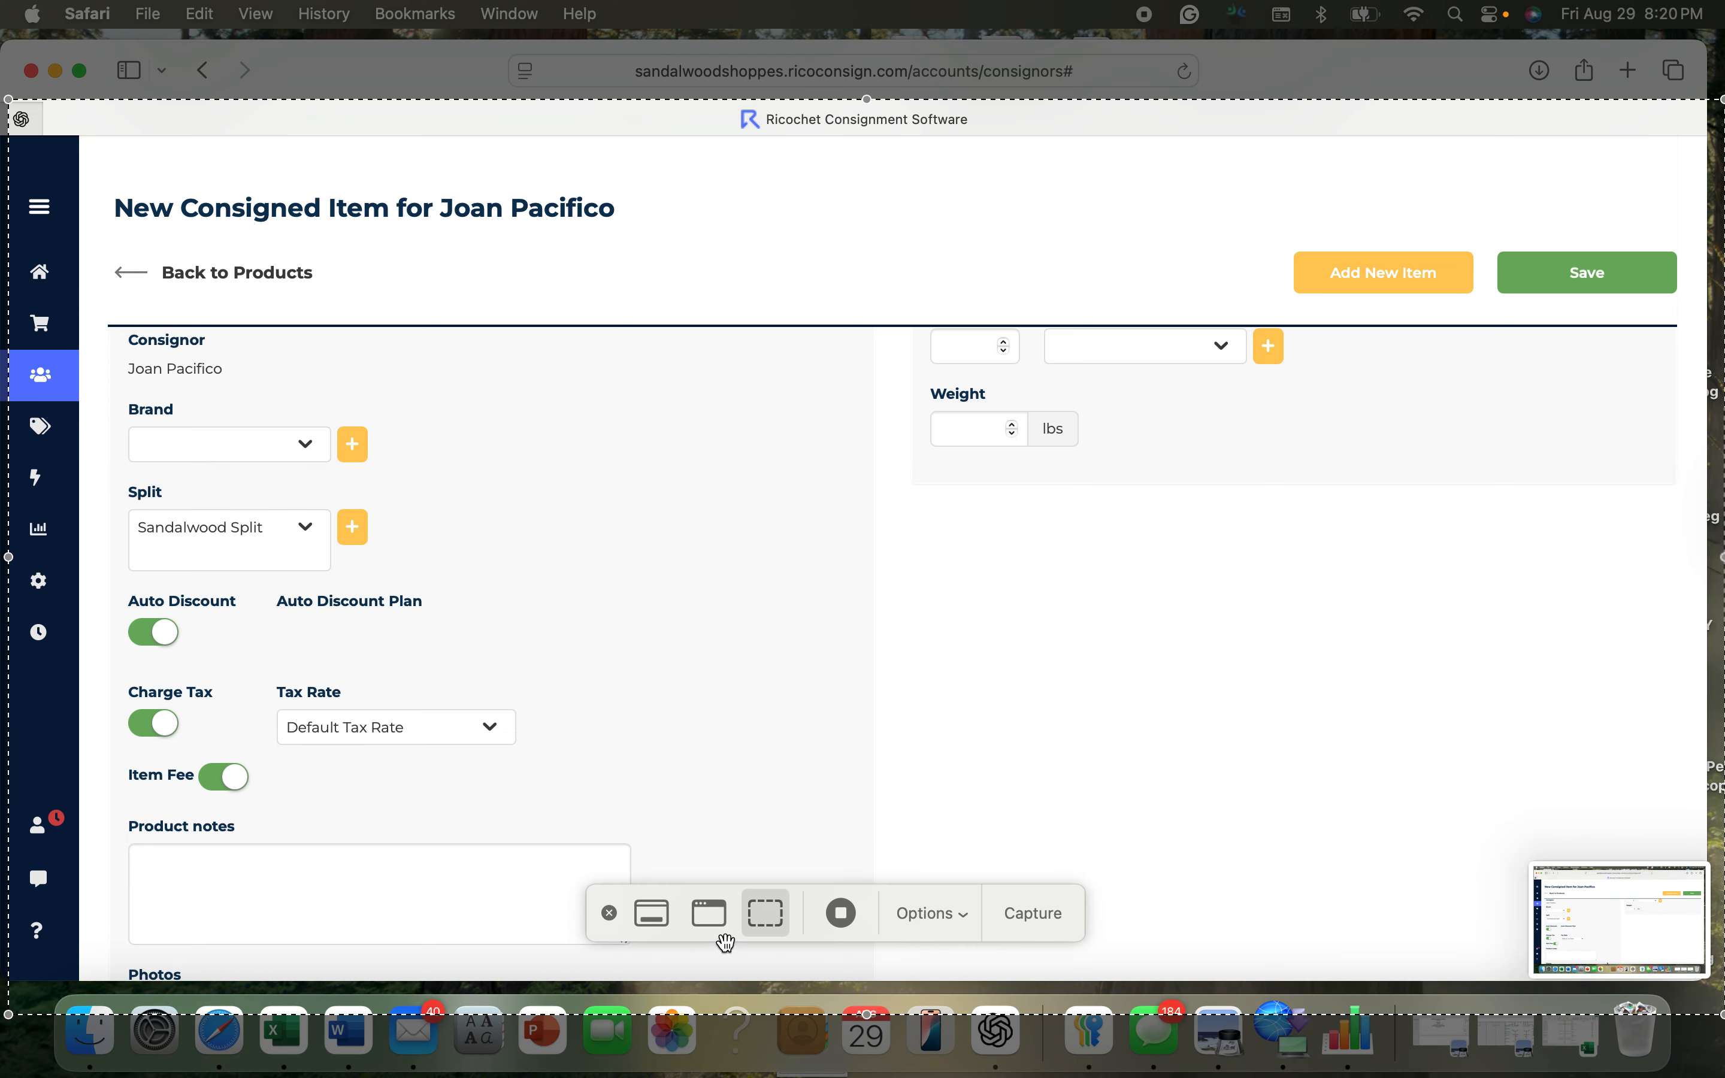